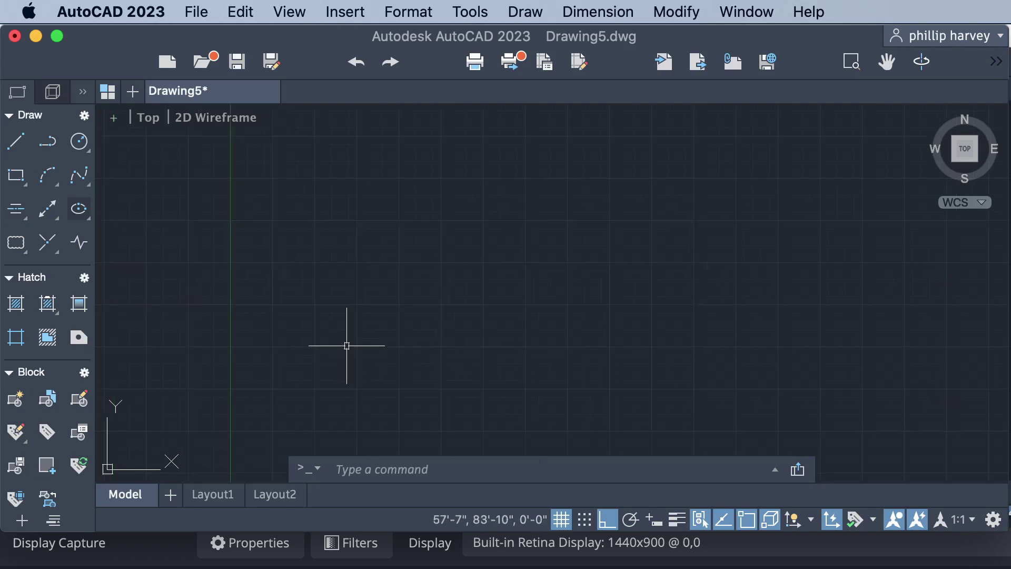
# Step: Zoom in on the empty Top view of Drawing5
pyautogui.scroll(2, 347, 346)
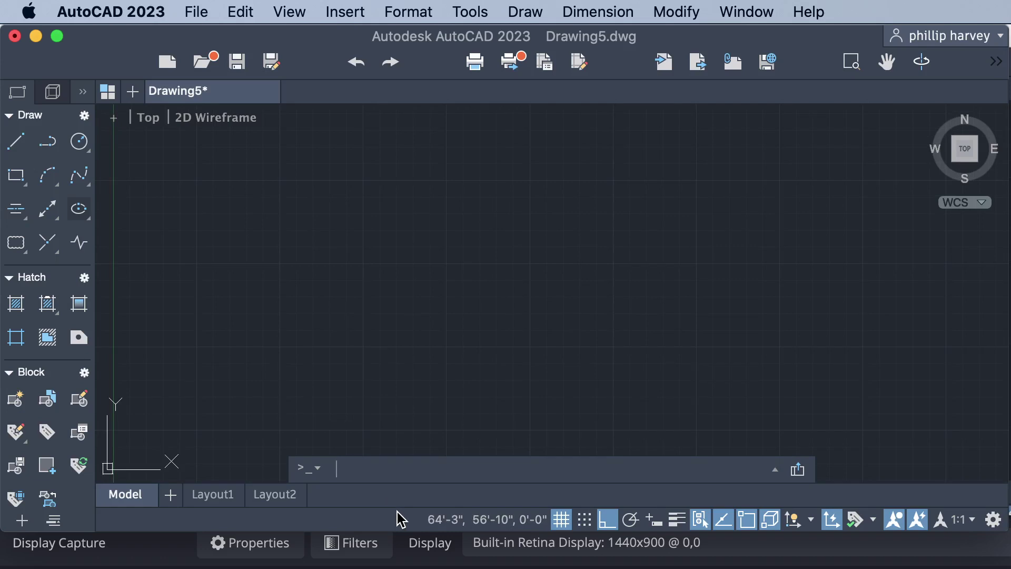
# Step: Set drawing units to Architectural, 0'-0" precision, Decimal Degrees angles using UNITS
pyautogui.write('un')
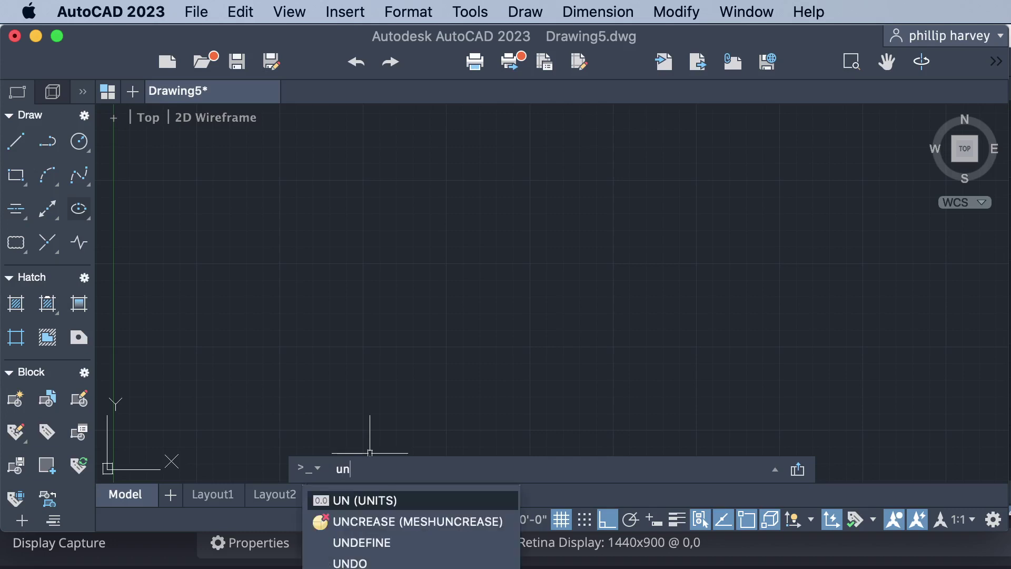
pyautogui.write('oi')
pyautogui.press('BackSpace')
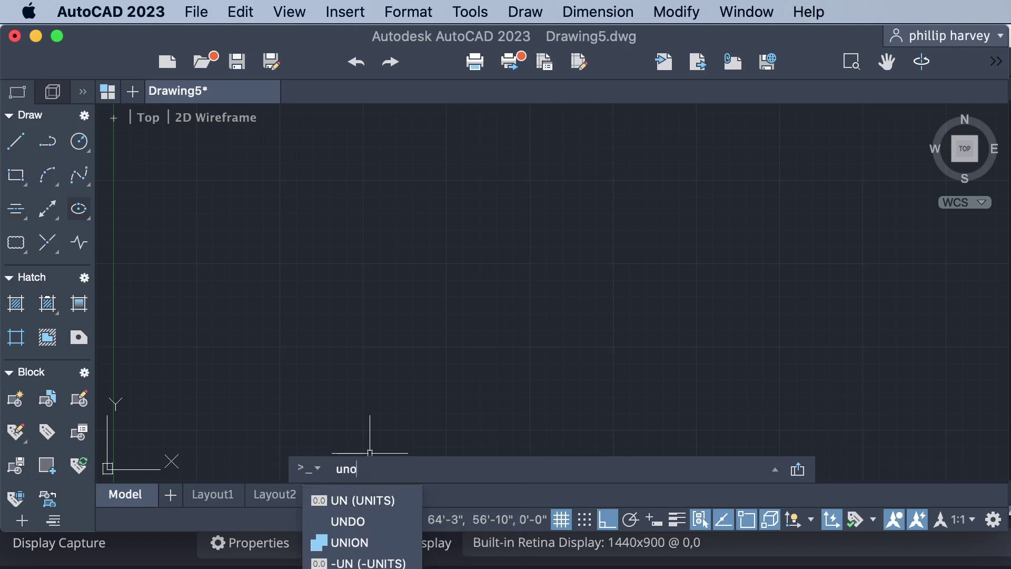
pyautogui.press('BackSpace')
pyautogui.write('its')
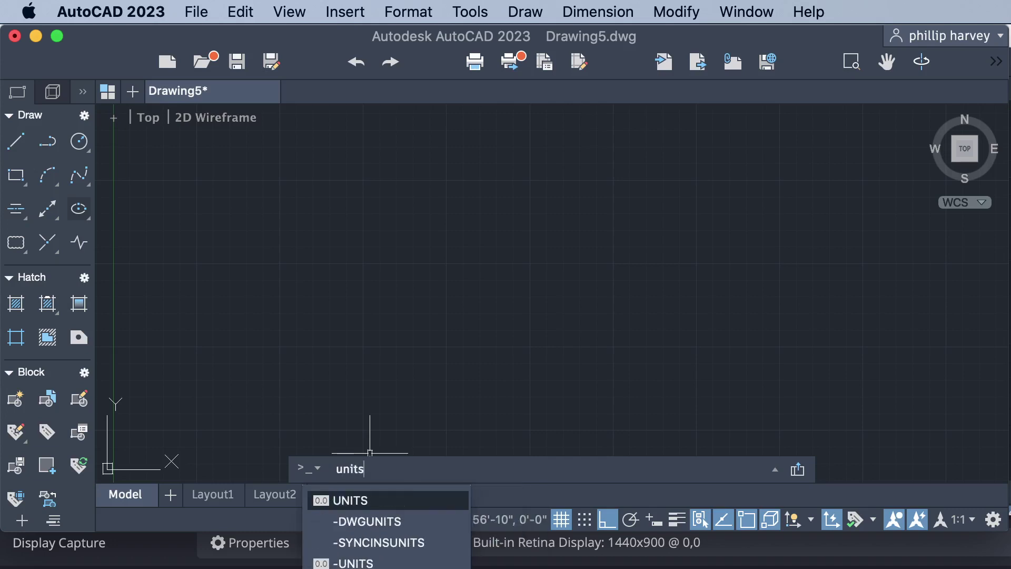
pyautogui.press('Return')
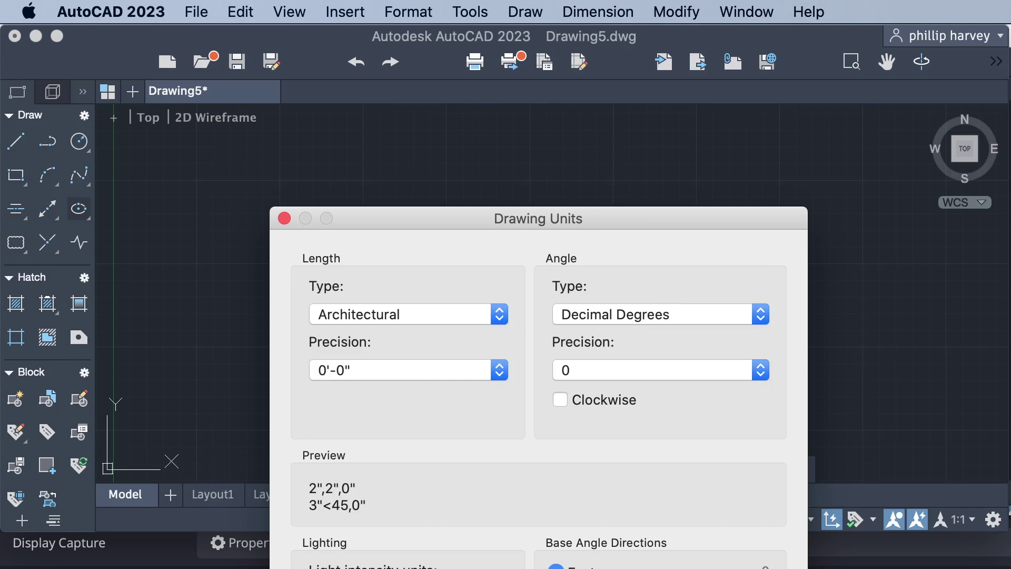
pyautogui.press('Return')
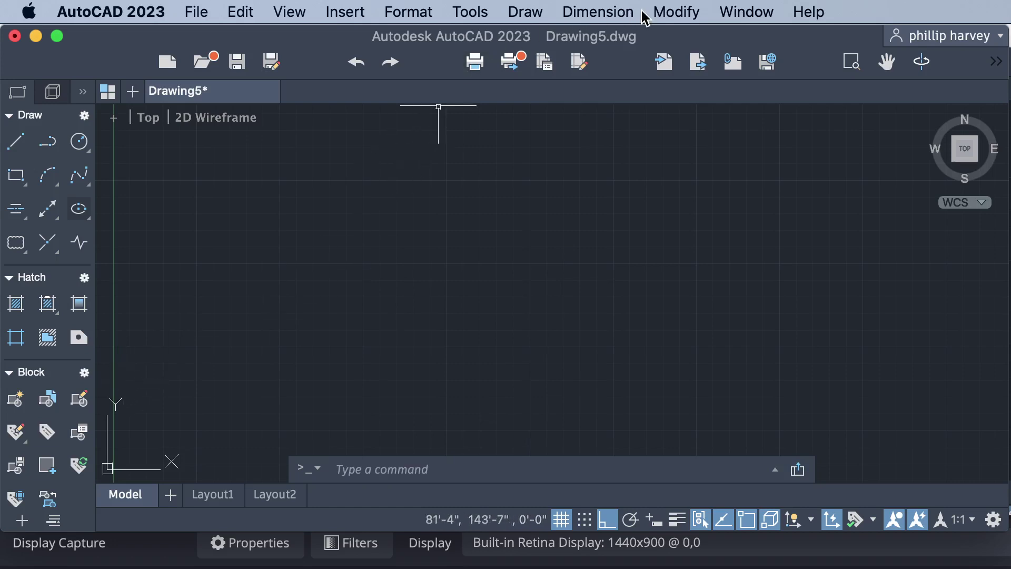
# Step: Open the Dimension Style Manager from the Dimension tool palette
pyautogui.scroll(-1, 35, 426)
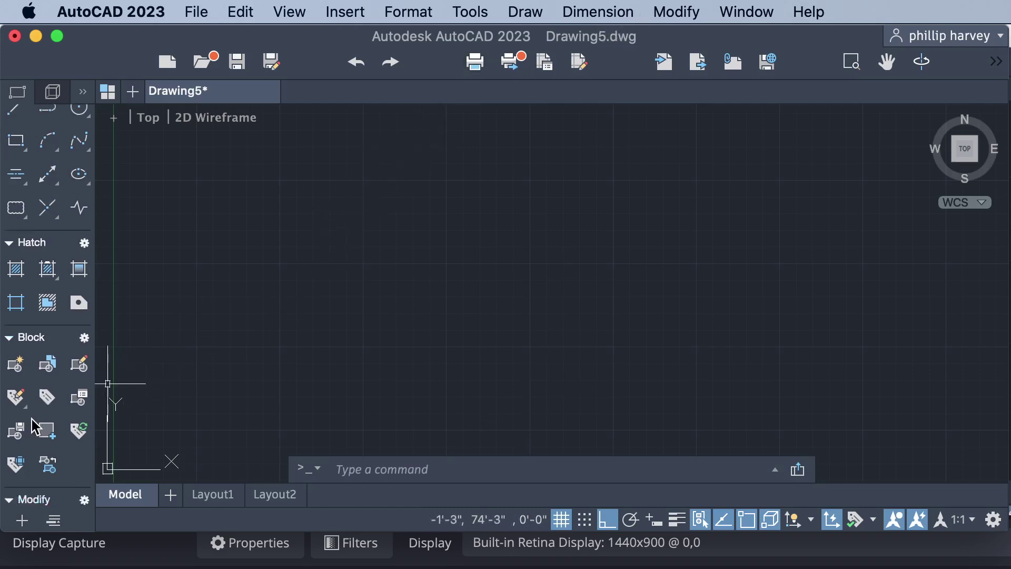
pyautogui.scroll(-5, 36, 426)
pyautogui.scroll(-4, 37, 425)
pyautogui.scroll(-1, 38, 425)
pyautogui.scroll(-1, 38, 425)
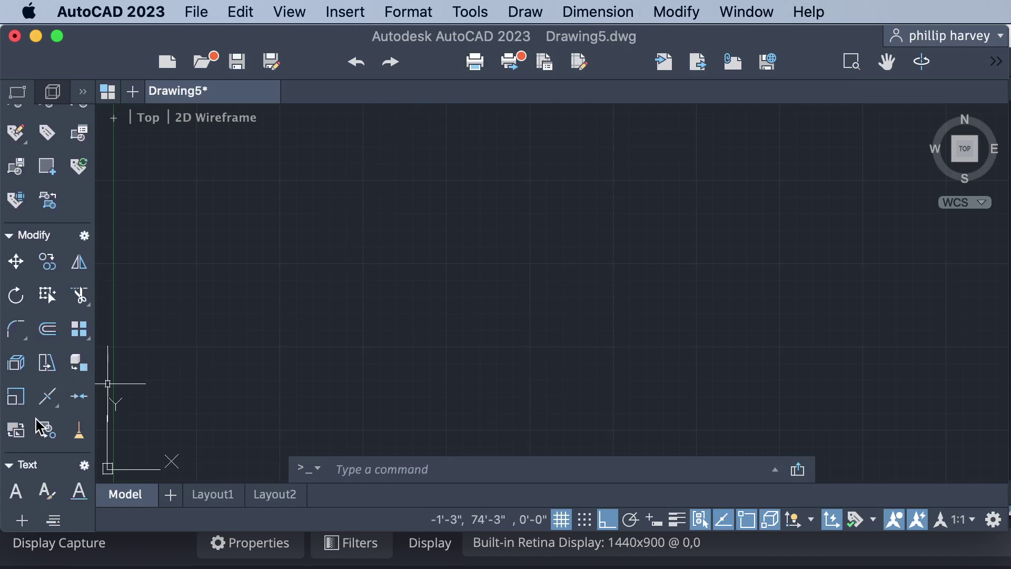
pyautogui.scroll(-2, 37, 425)
pyautogui.scroll(-2, 38, 425)
pyautogui.scroll(-1, 38, 425)
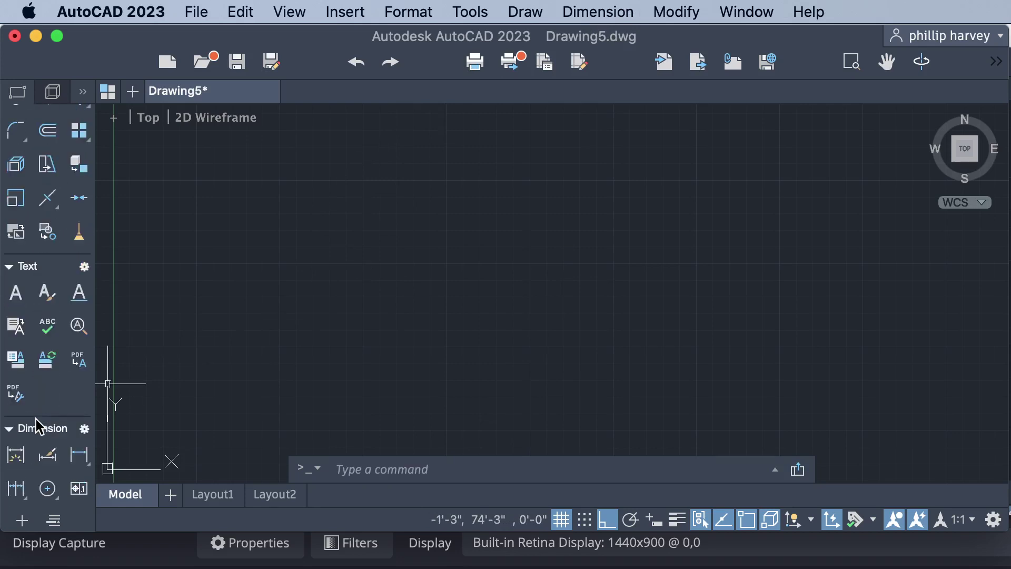
pyautogui.click(48, 456)
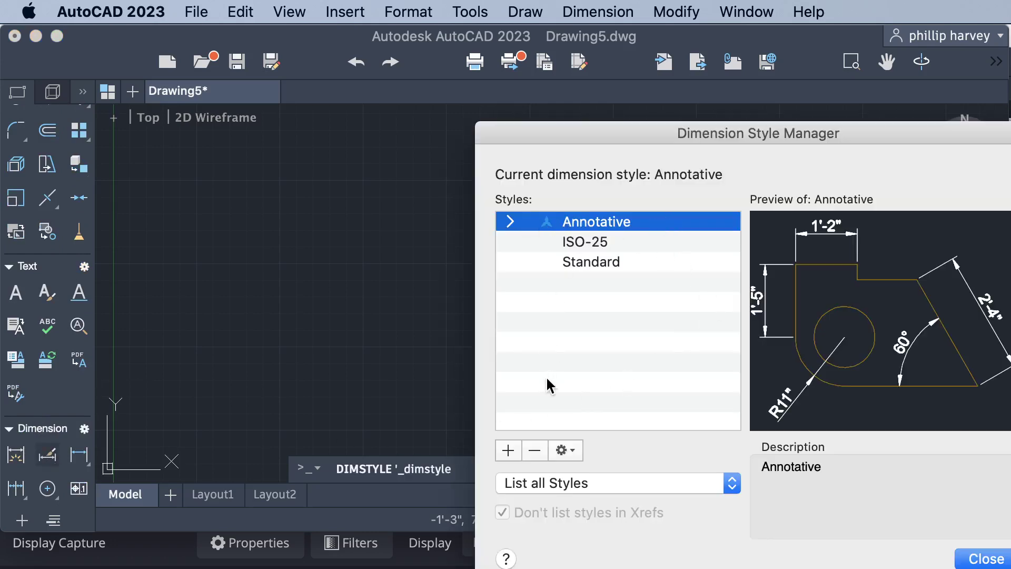
# Step: Review the Annotative style's Fit and Primary Units: Architectural at 0'-0" precision
pyautogui.click(565, 451)
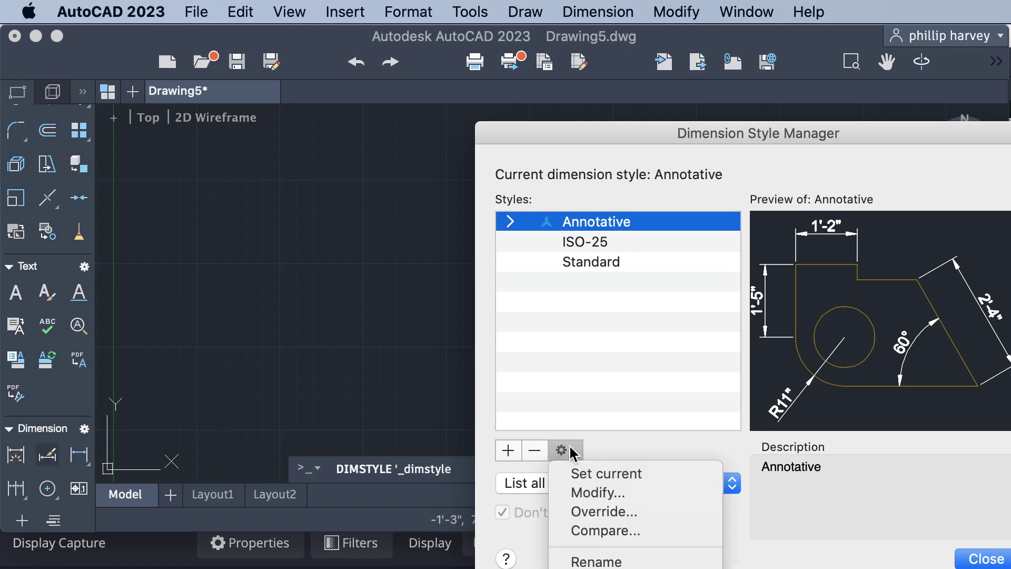
pyautogui.click(584, 489)
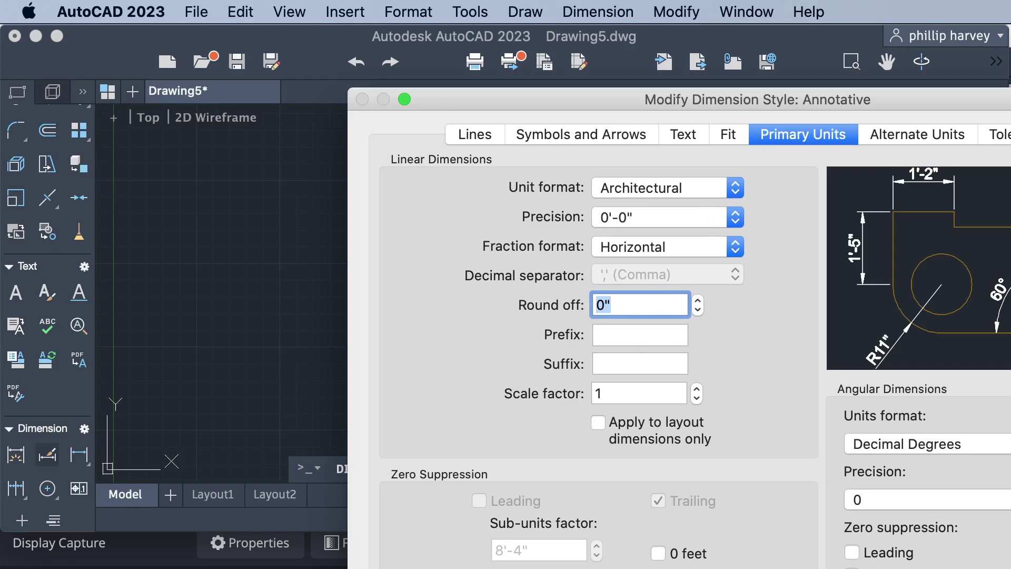
pyautogui.click(737, 135)
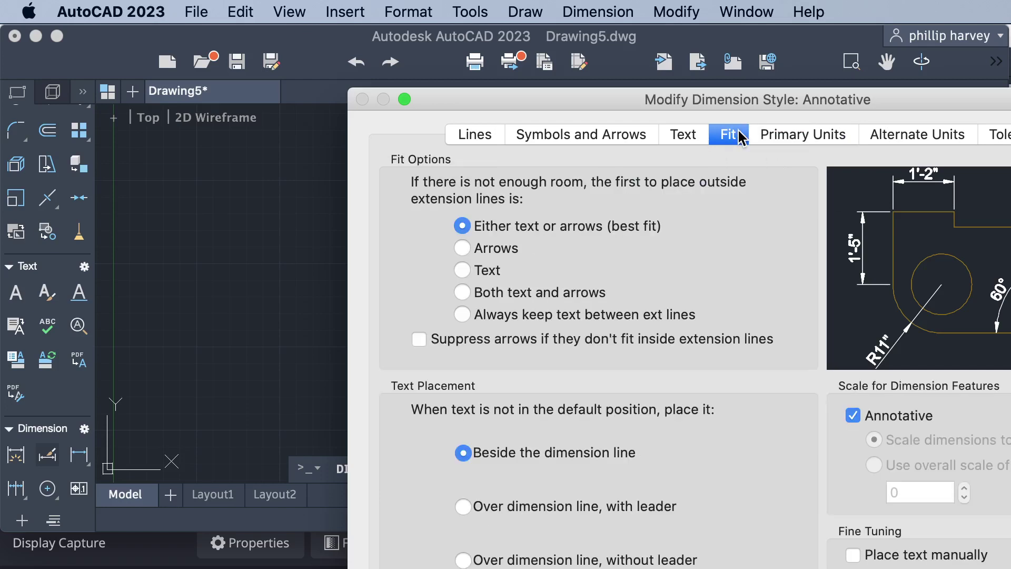
pyautogui.click(799, 132)
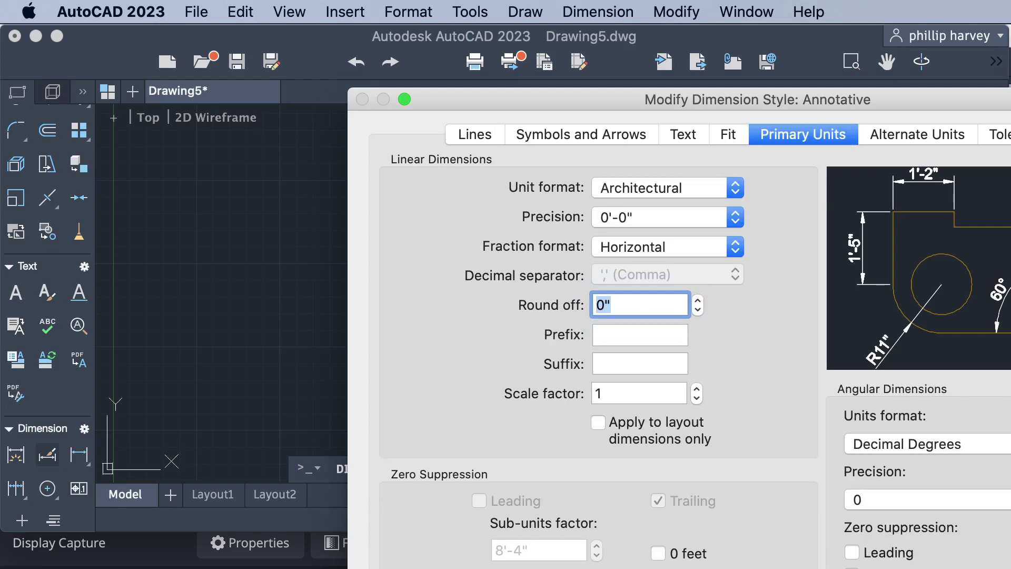
pyautogui.click(923, 560)
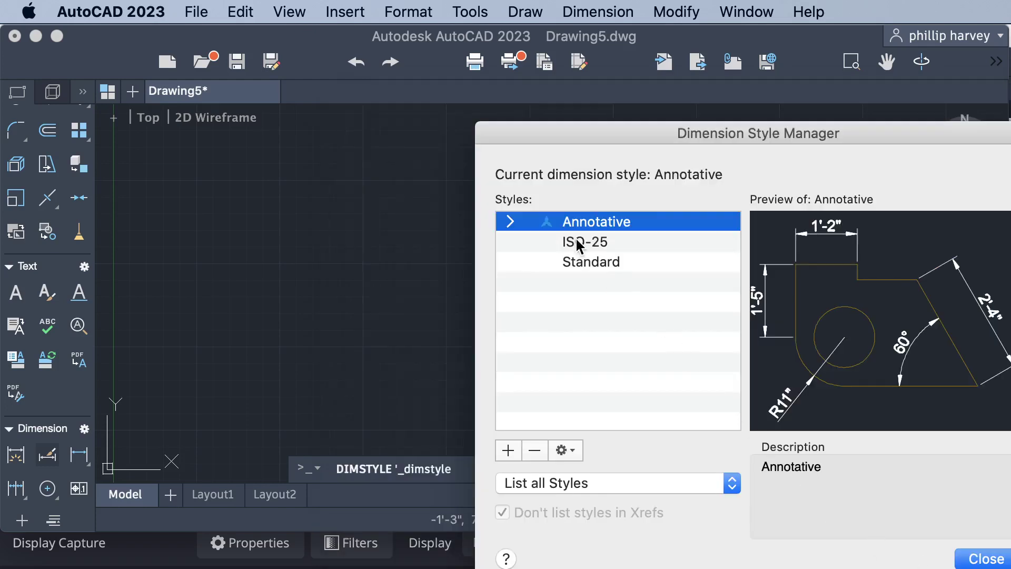
# Step: Confirm the ISO-25 style's Primary Units are Architectural at 0'-0" precision
pyautogui.click(559, 244)
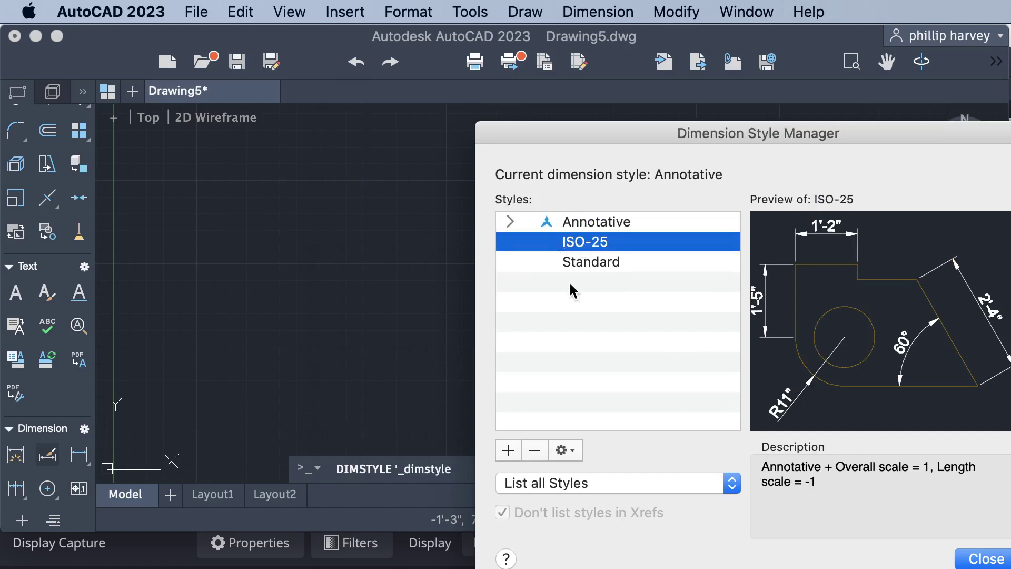
pyautogui.click(572, 448)
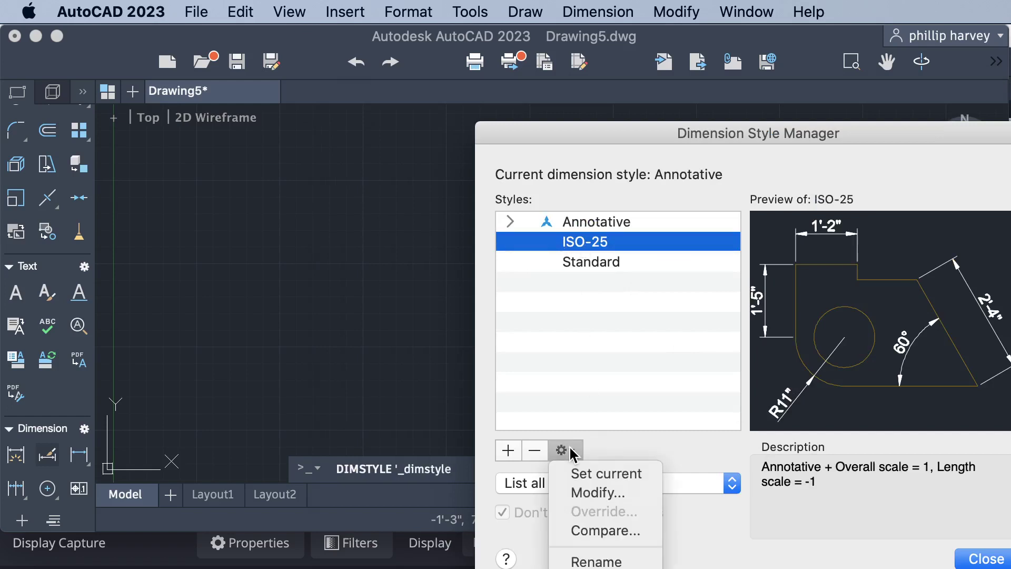
pyautogui.click(591, 490)
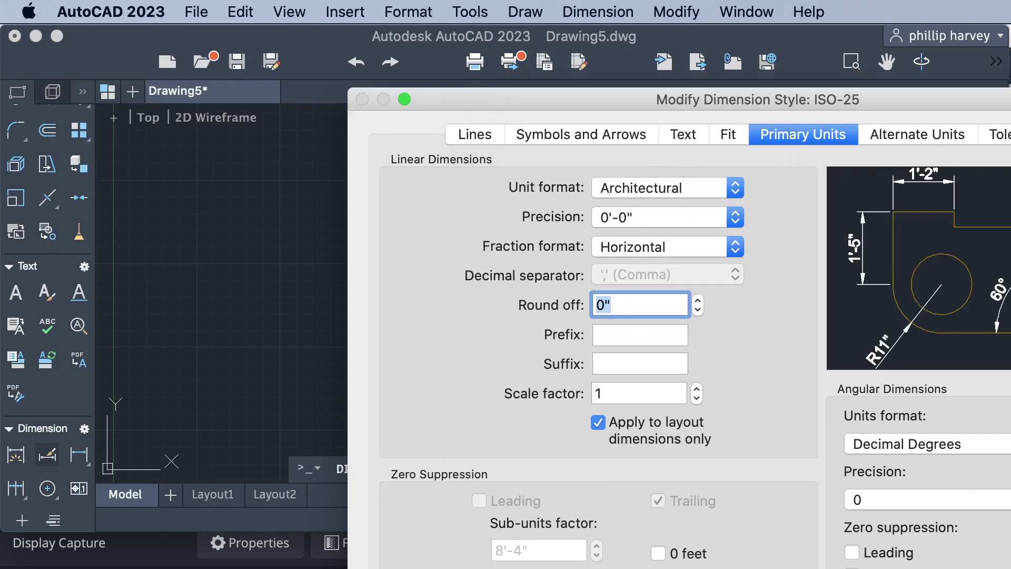
pyautogui.press('Return')
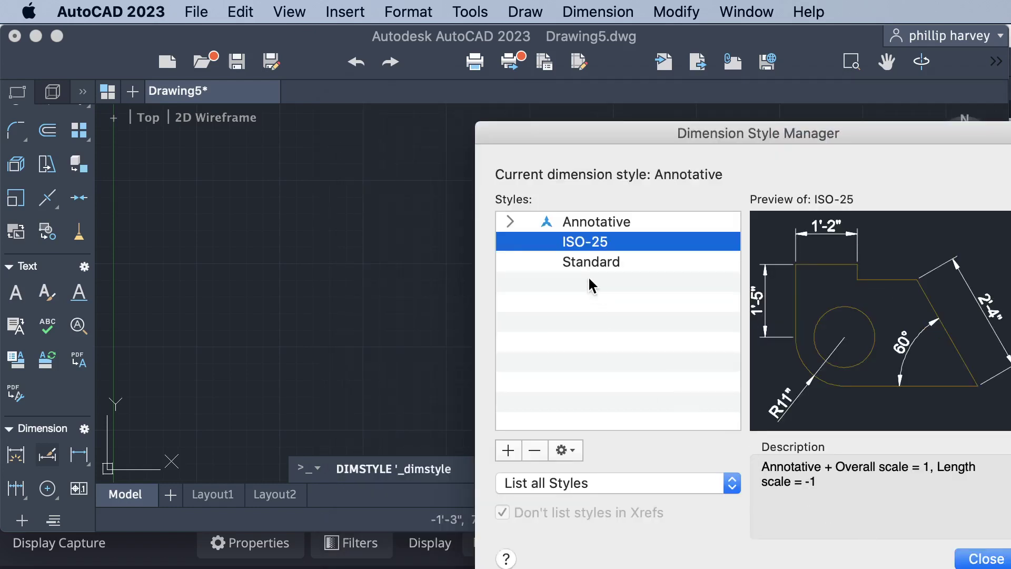
# Step: Confirm the Standard style's Primary Units are Architectural at 0'-0" precision
pyautogui.click(581, 269)
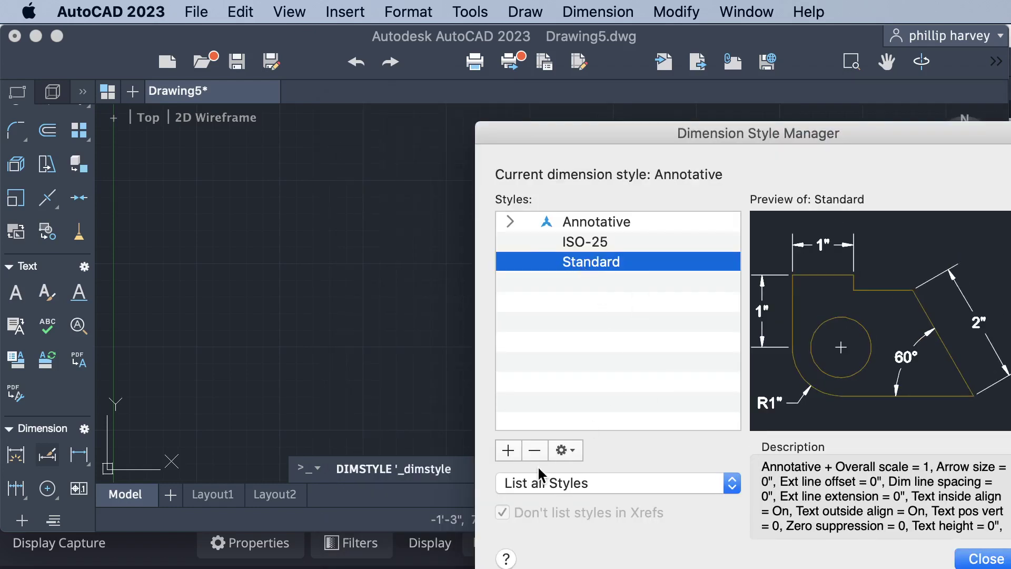
pyautogui.click(562, 452)
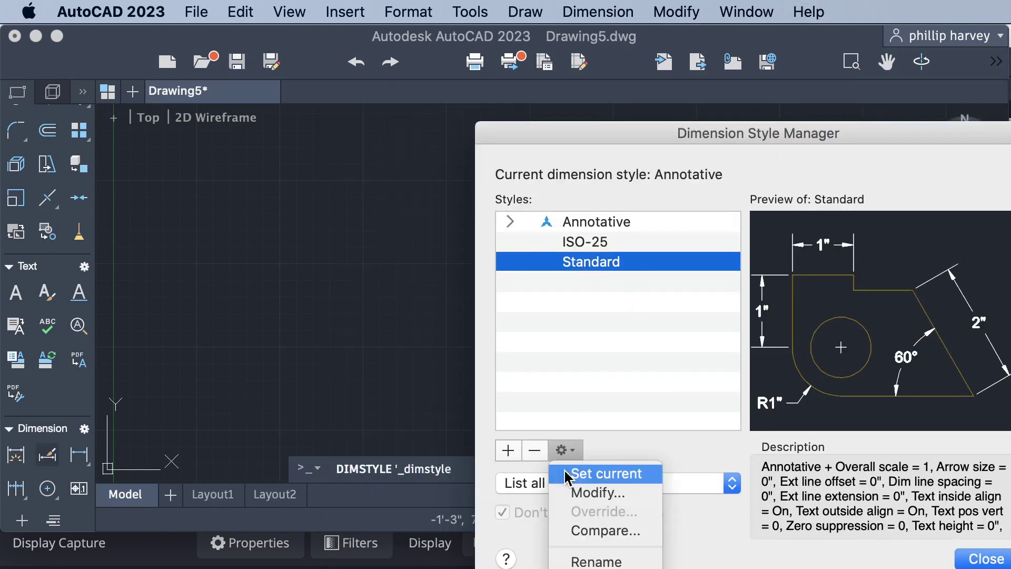
pyautogui.click(590, 491)
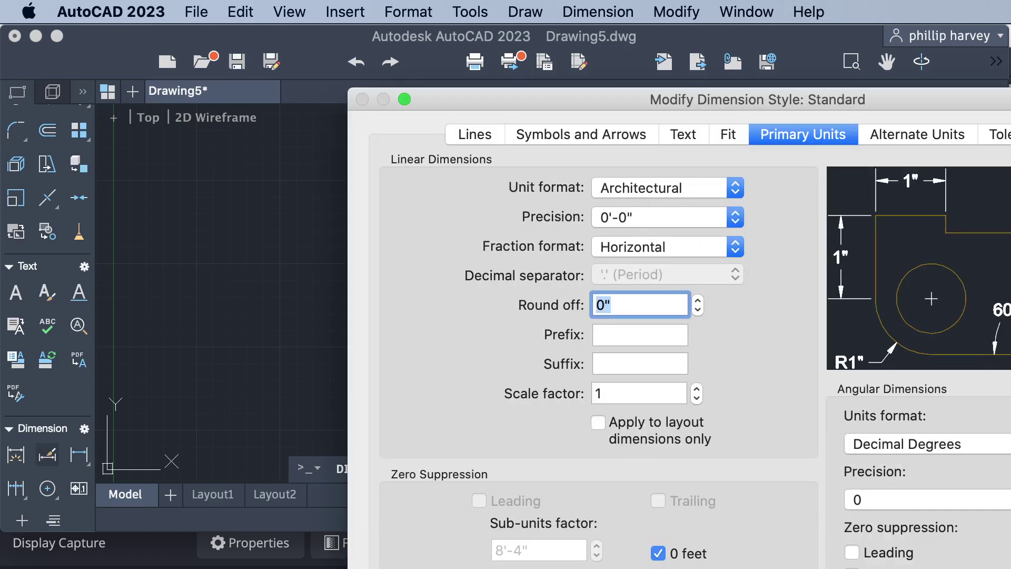
pyautogui.press('Return')
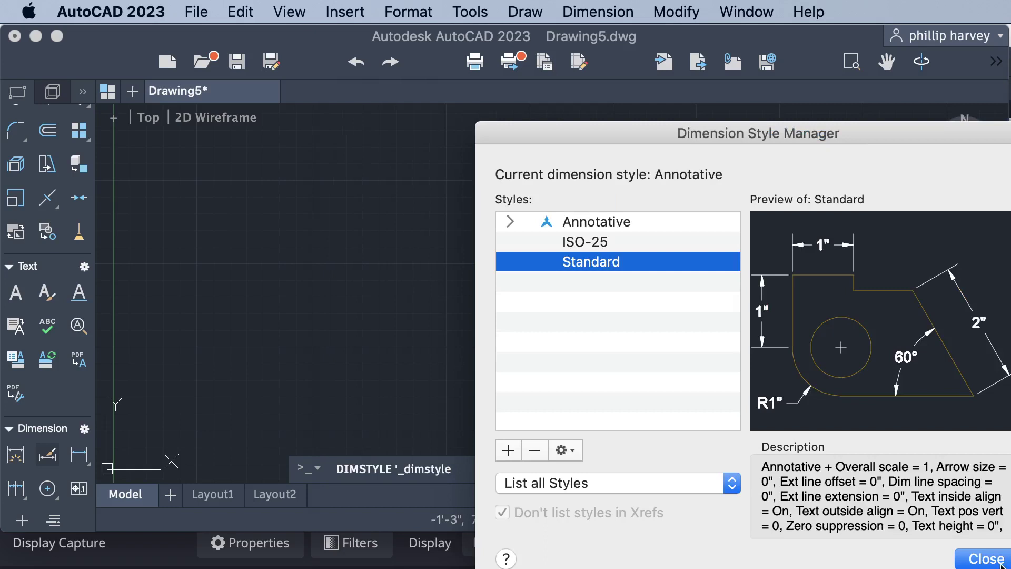
# Step: Close the Dimension Style Manager and cancel a trial line, leaving the canvas empty
pyautogui.click(989, 562)
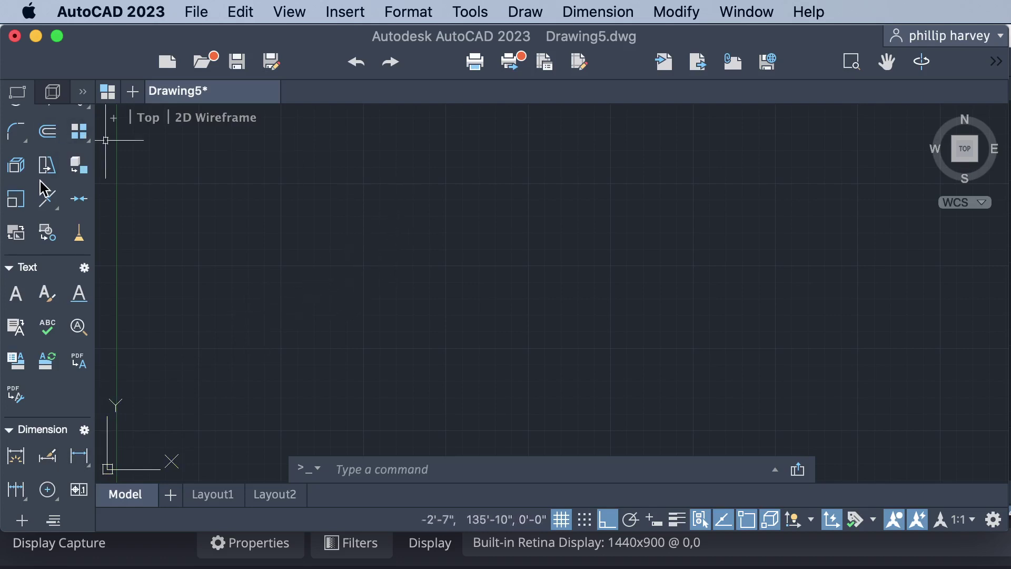
pyautogui.scroll(5, 46, 186)
pyautogui.scroll(3, 47, 192)
pyautogui.click(16, 141)
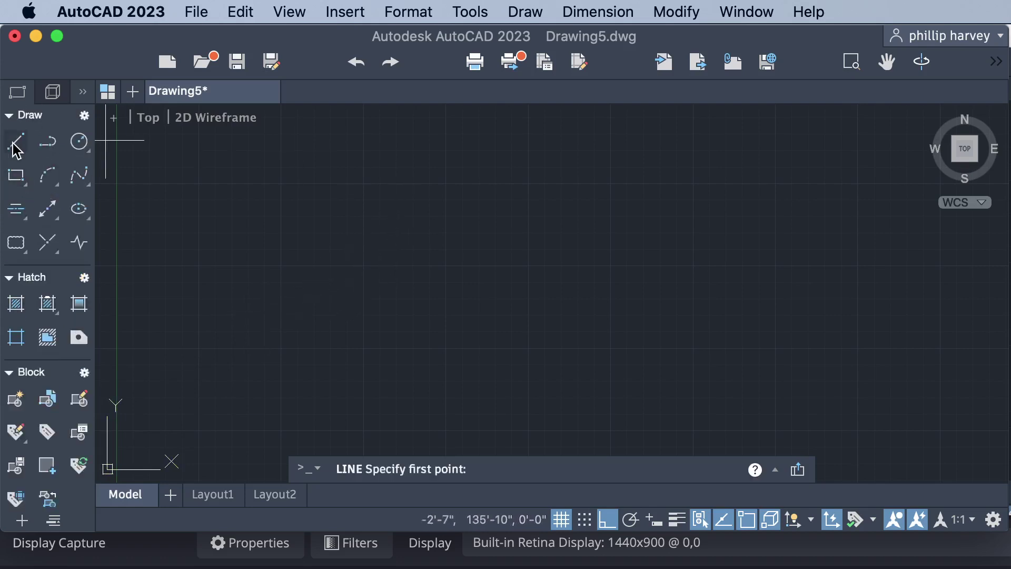
pyautogui.click(395, 320)
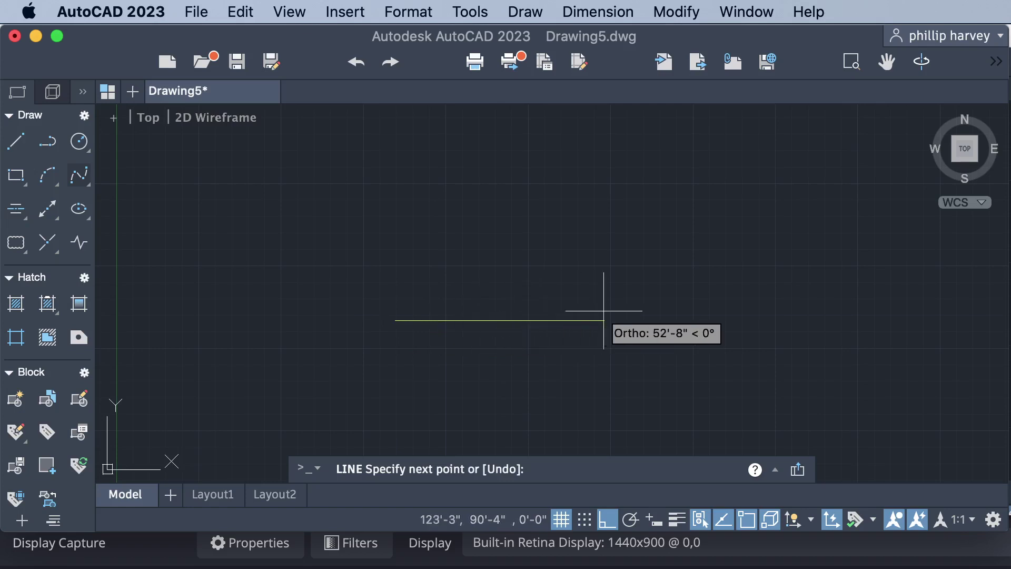
pyautogui.press('Escape')
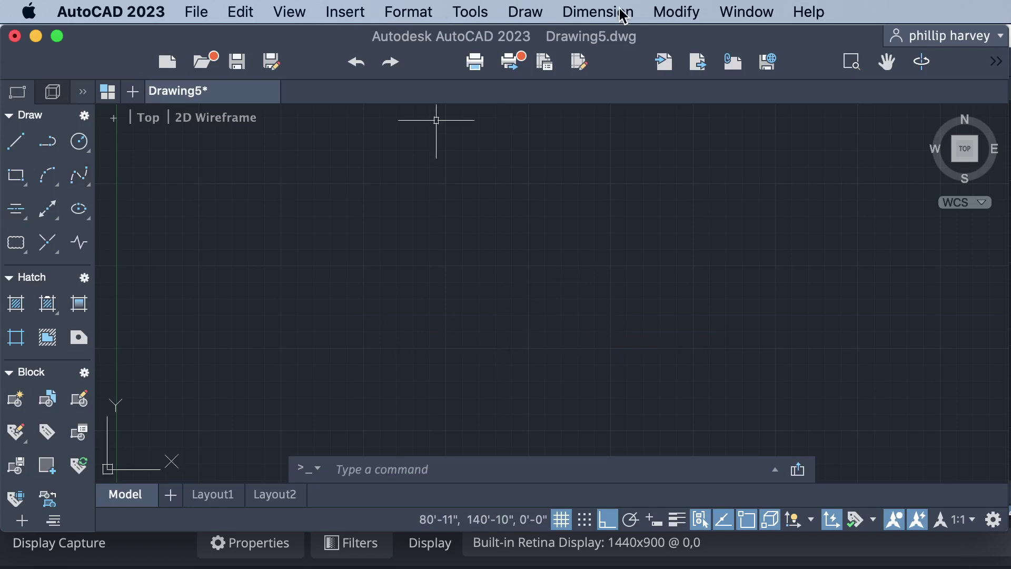
# Step: Confirm outline is the current layer in the Layers palette
pyautogui.click(414, 13)
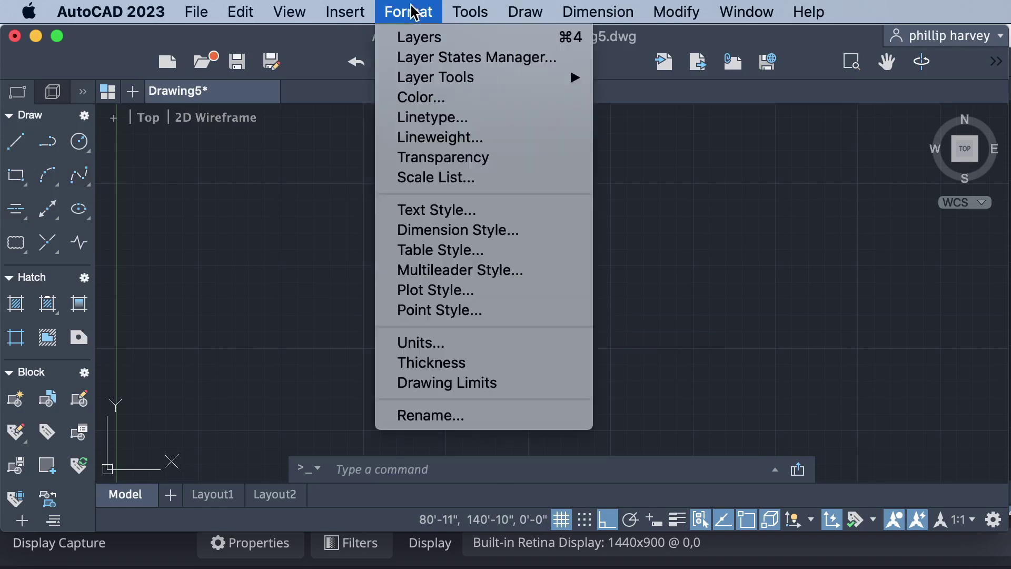
pyautogui.click(420, 37)
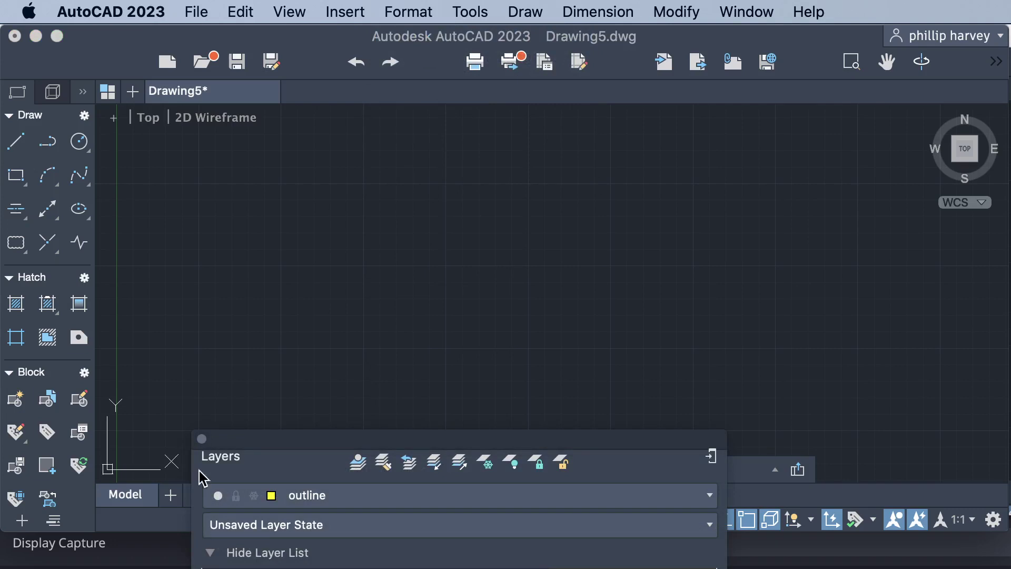
pyautogui.moveTo(202, 445); pyautogui.dragTo(204, 447)
pyautogui.click(202, 441)
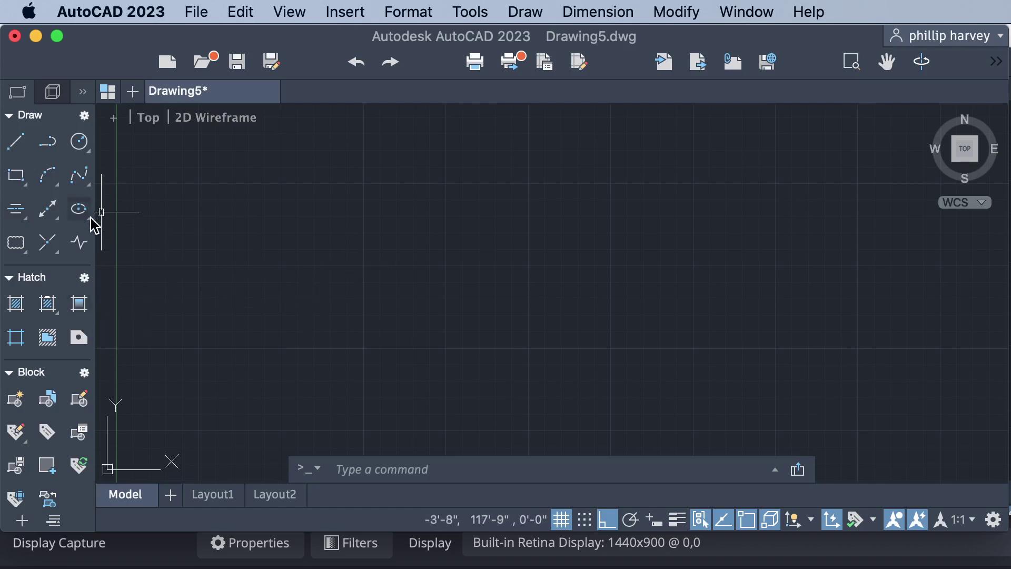
# Step: Draw the outline's 12' bottom edge and a 12' vertical line
pyautogui.click(15, 141)
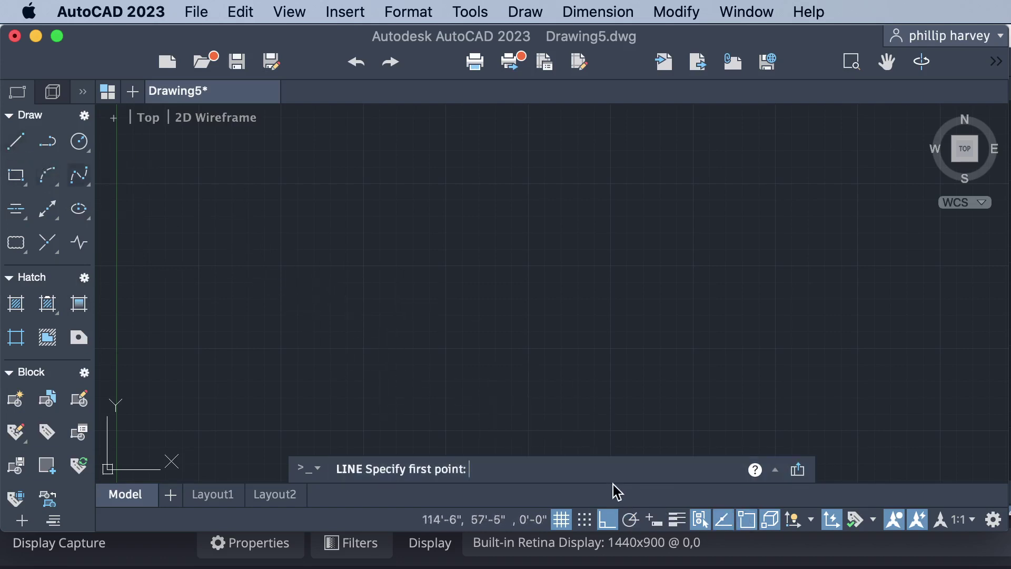
pyautogui.click(326, 320)
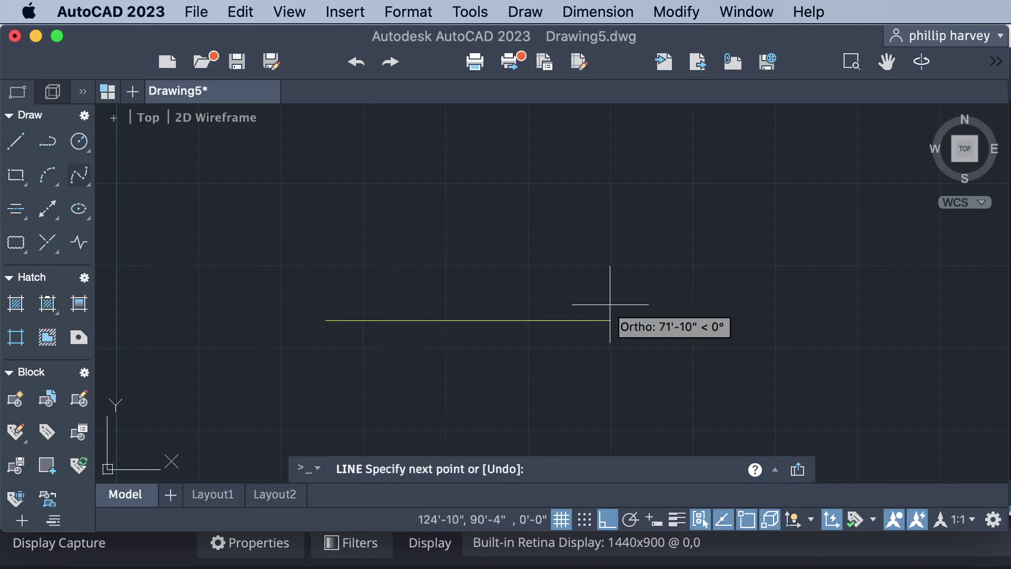
pyautogui.write('12')
pyautogui.press('Return')
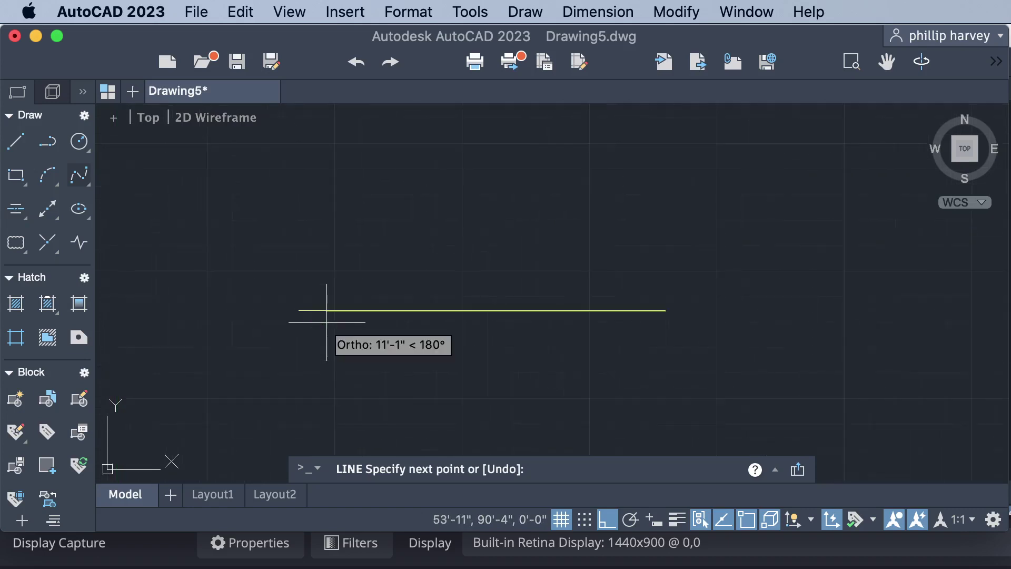
pyautogui.click(497, 316)
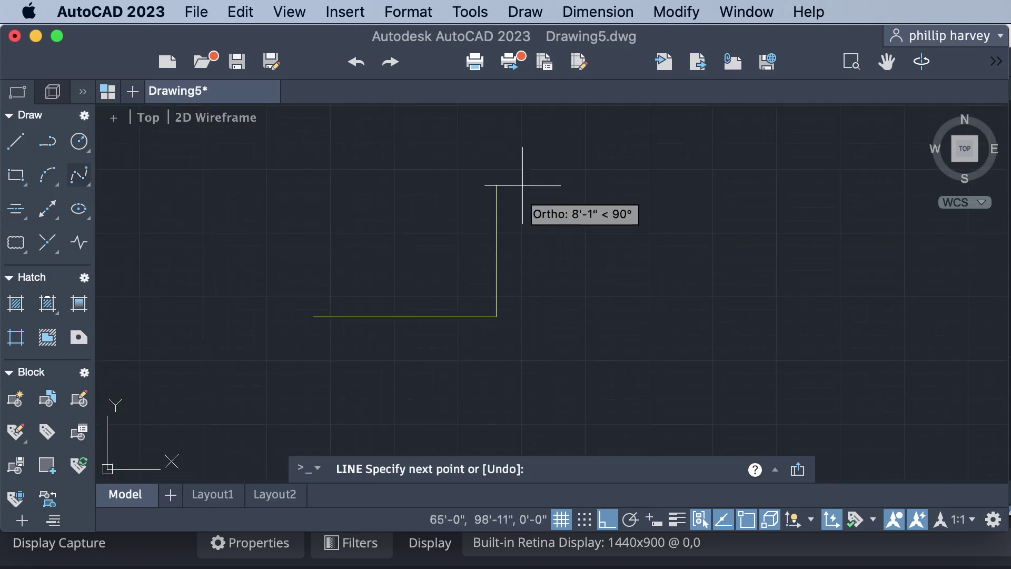
pyautogui.scroll(3, 524, 158)
pyautogui.scroll(-3, 524, 164)
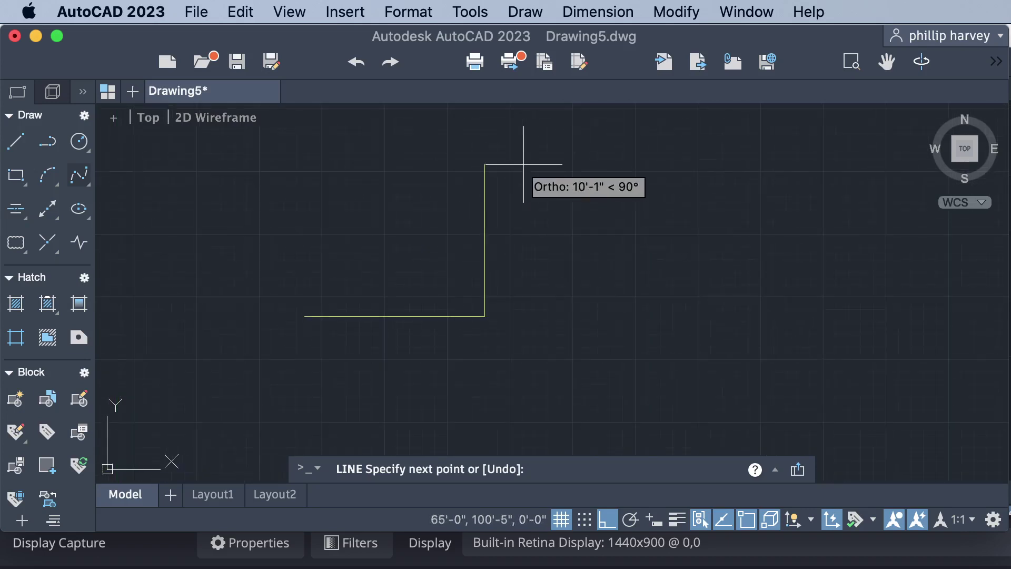
pyautogui.write('12')
pyautogui.press('Return')
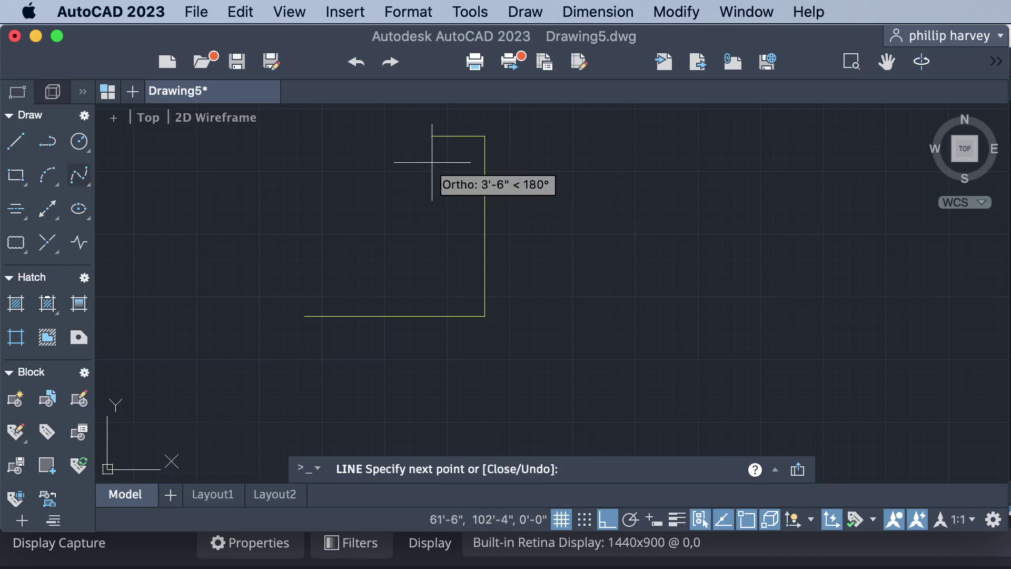
pyautogui.press('Escape')
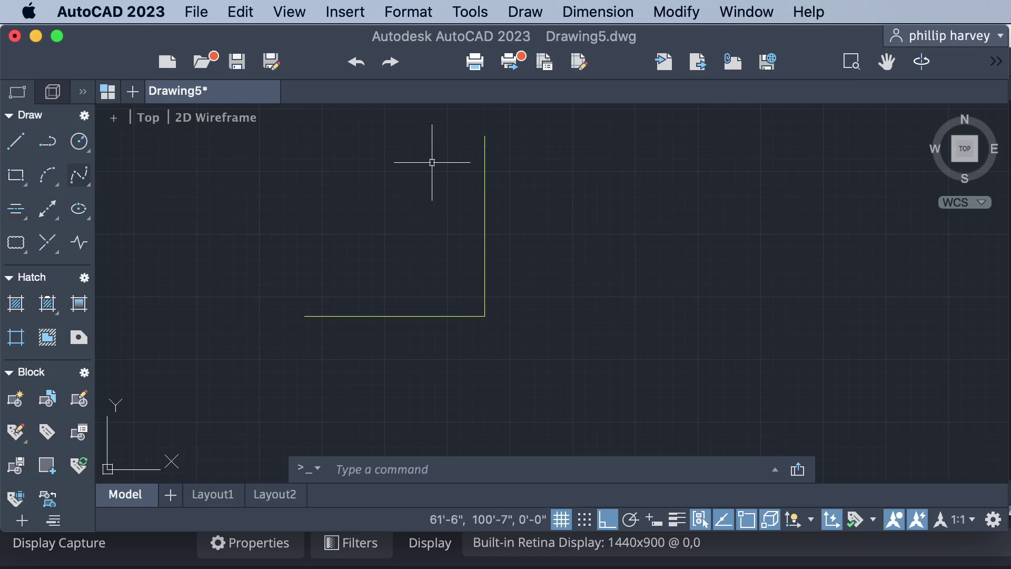
# Step: Delete the stray vertical line and redraw the 10' upward and 4' rightward edges
pyautogui.click(483, 185)
pyautogui.press('Delete')
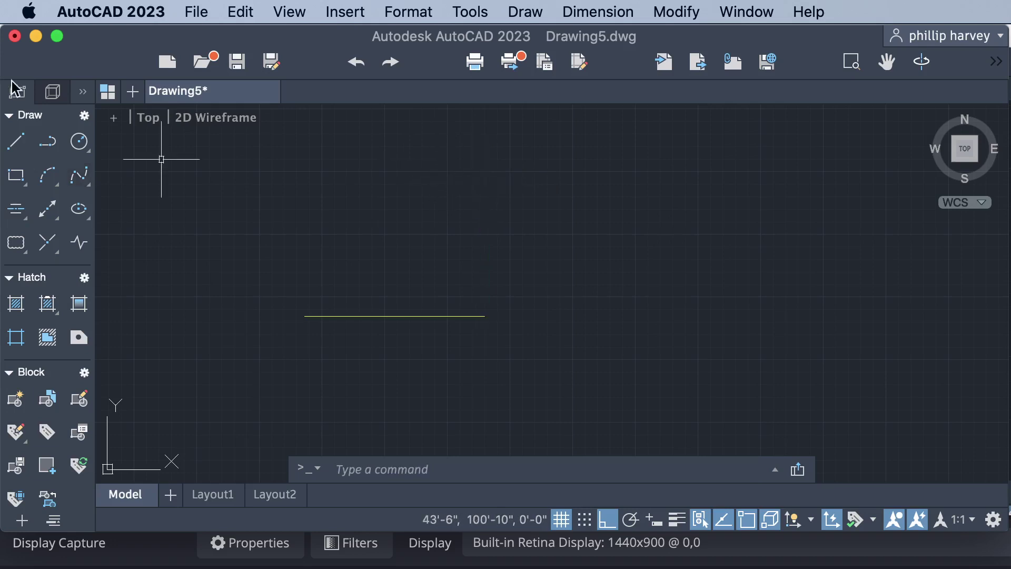
pyautogui.click(16, 141)
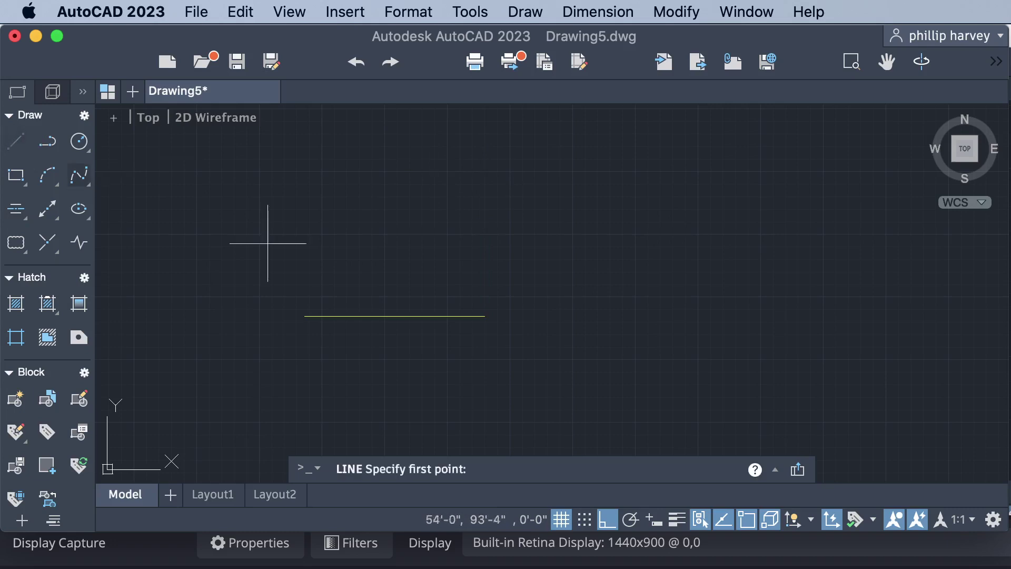
pyautogui.click(484, 316)
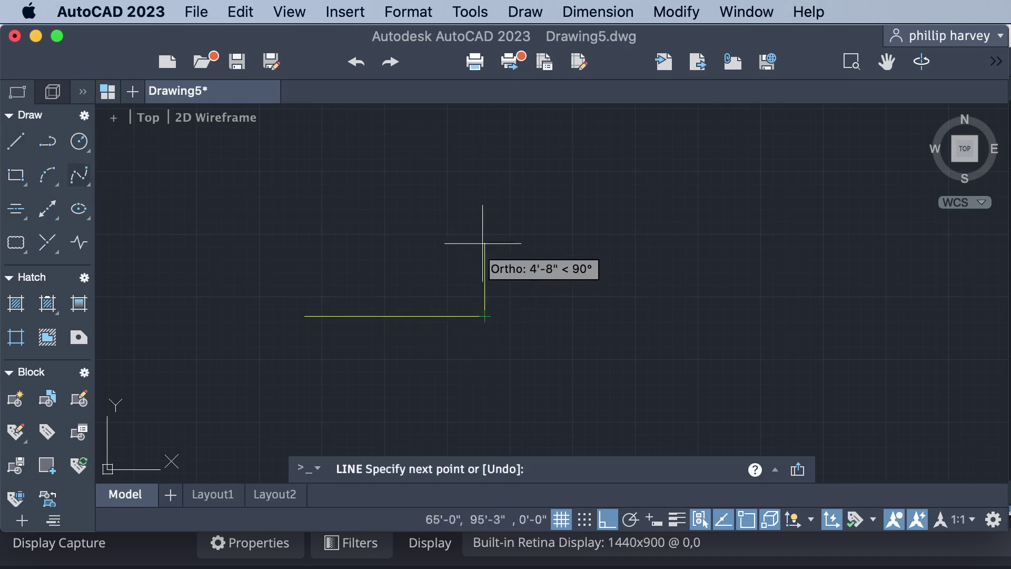
pyautogui.write('10')
pyautogui.press('Return')
pyautogui.write("4'")
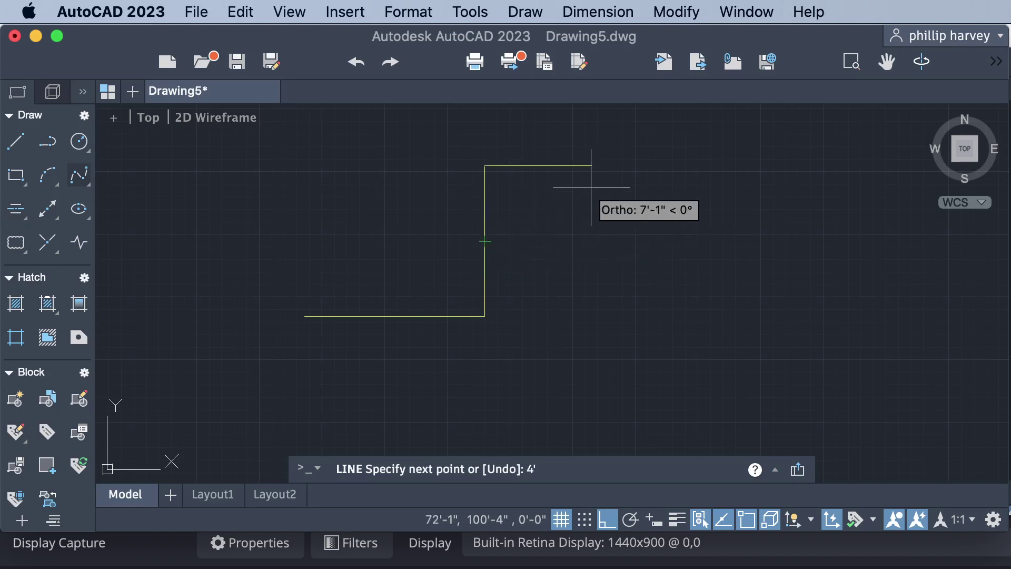
pyautogui.press('Return')
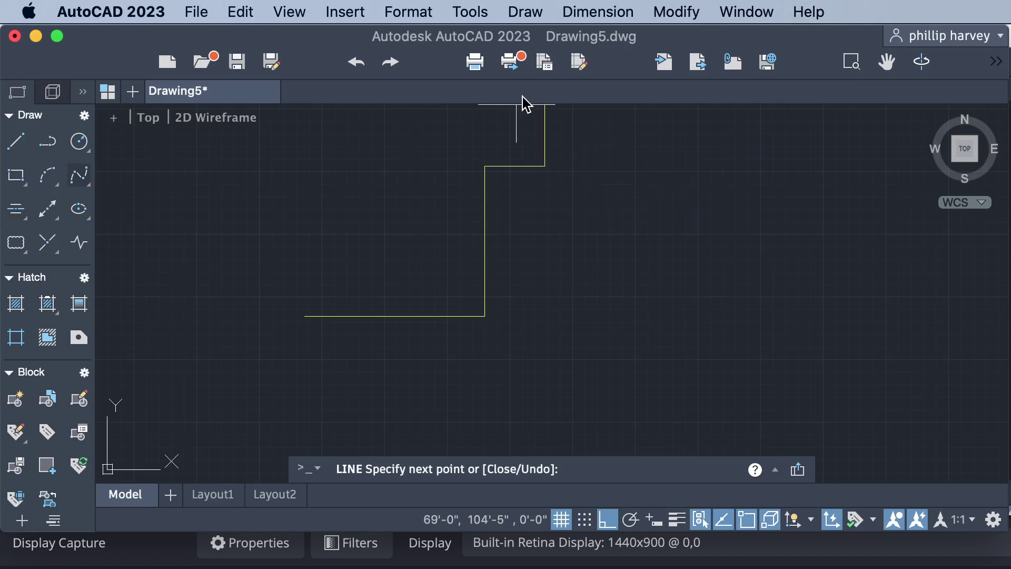
# Step: Continue the outline with 6' up, 6' left, 6' down and 10' left edges
pyautogui.scroll(-3, 532, 142)
pyautogui.scroll(-5, 521, 143)
pyautogui.scroll(5, 520, 142)
pyautogui.scroll(-8, 522, 137)
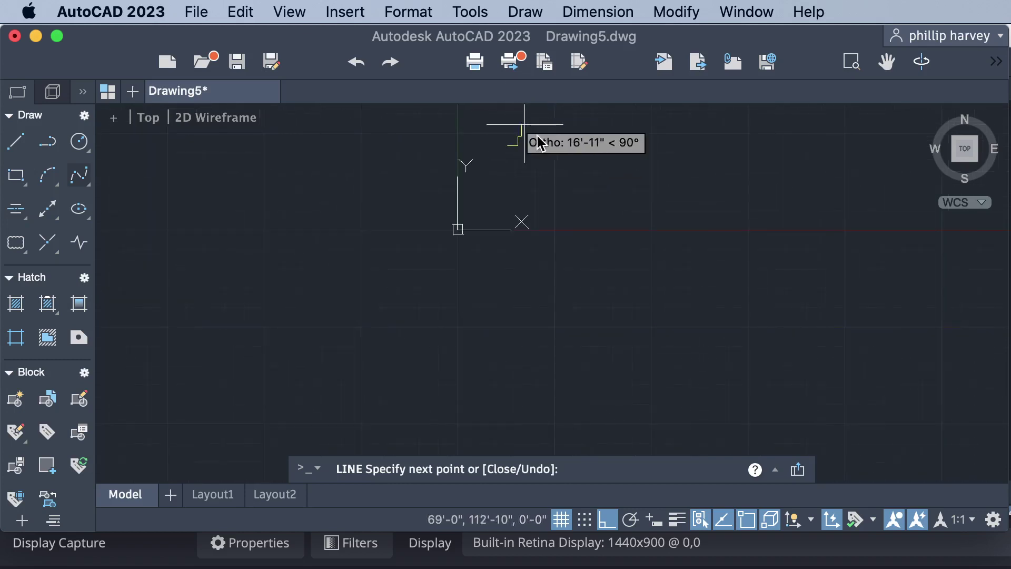
pyautogui.scroll(6, 521, 126)
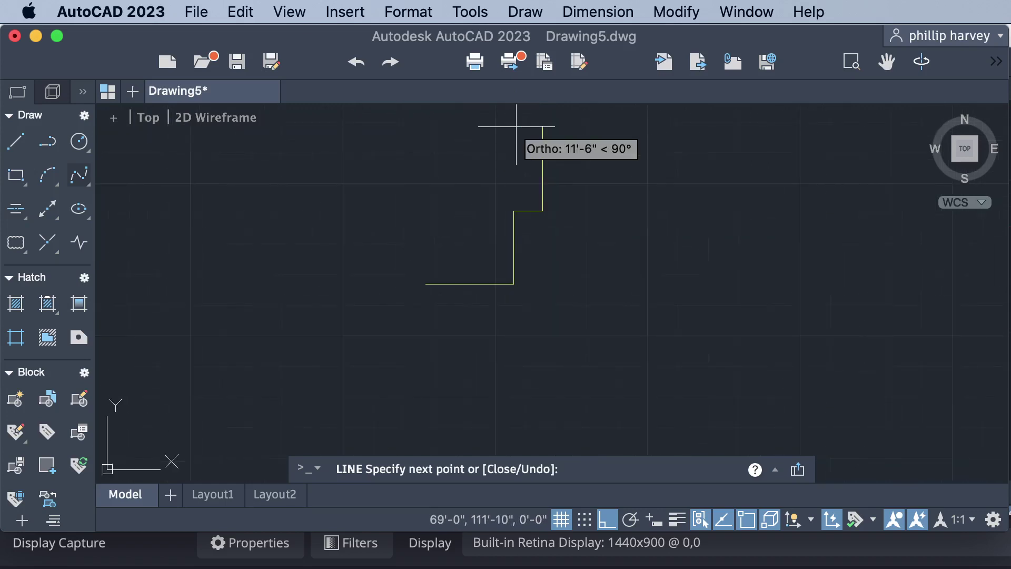
pyautogui.write('6')
pyautogui.press('Return')
pyautogui.click(437, 168)
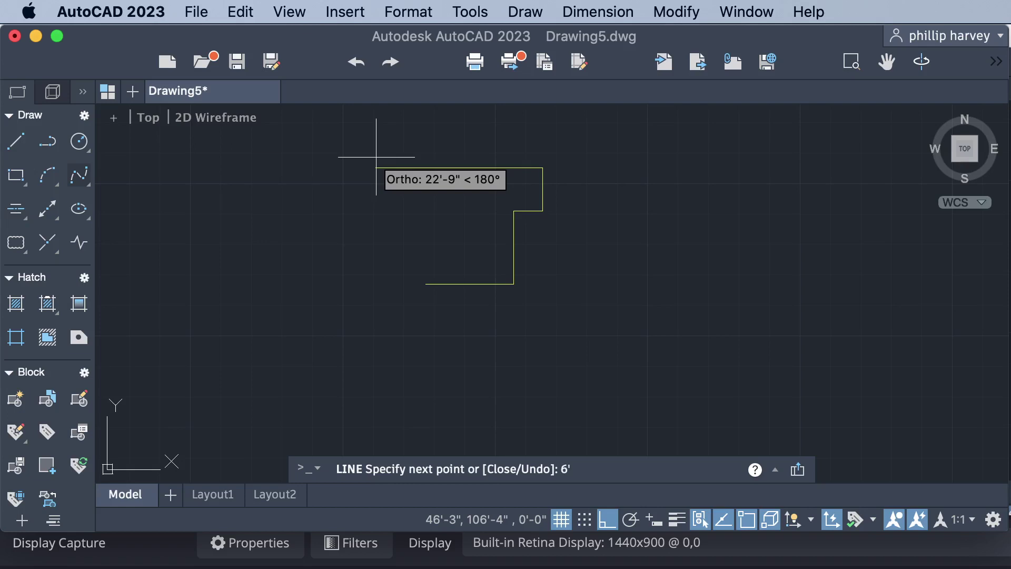
pyautogui.press('Return')
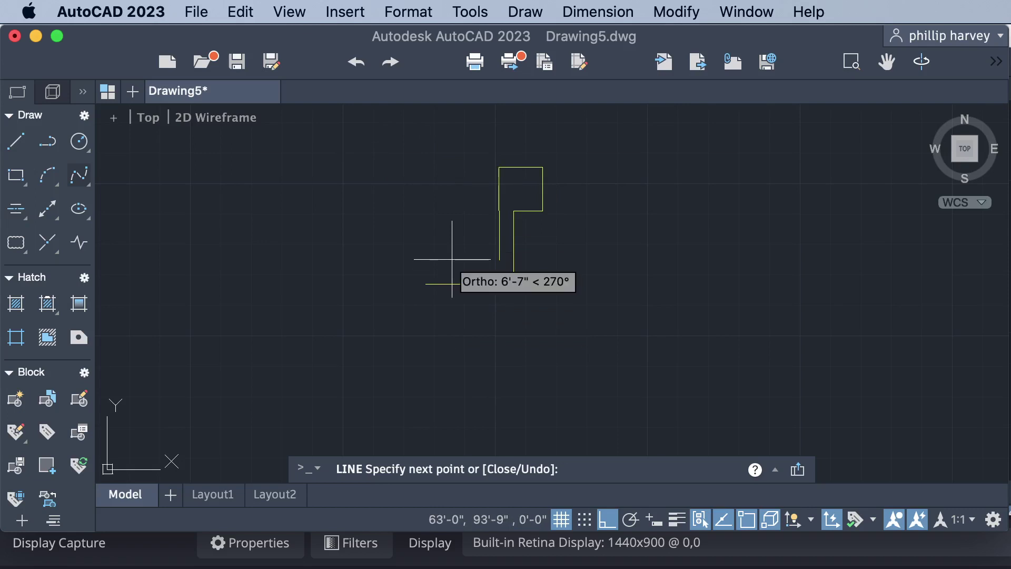
pyautogui.press('Return')
pyautogui.write('10')
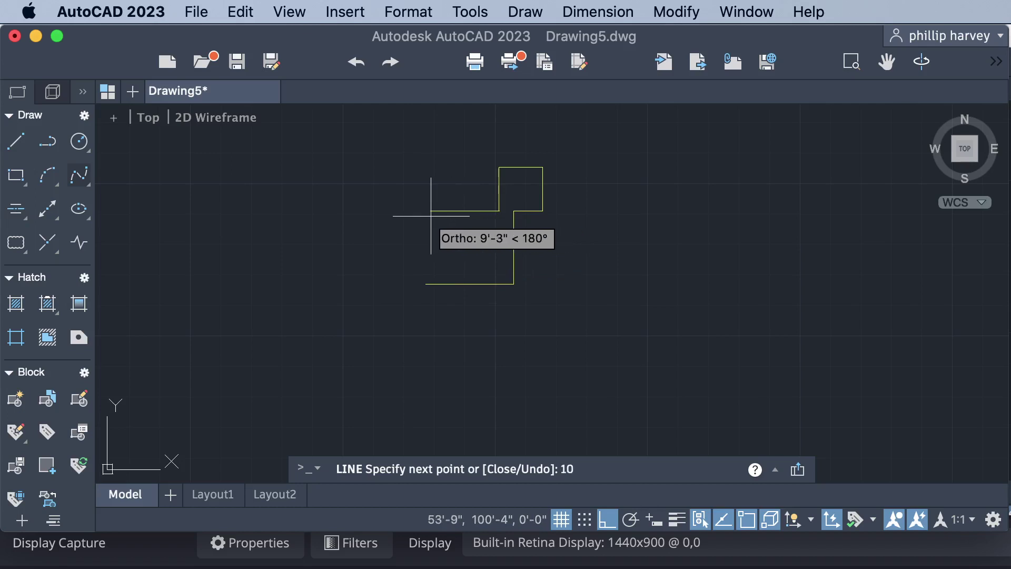
pyautogui.press('Return')
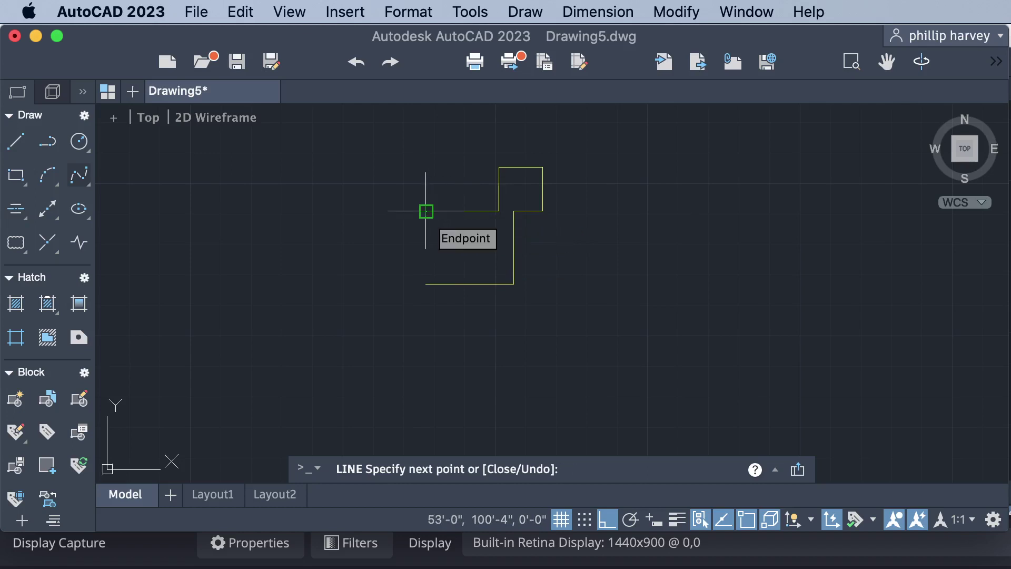
# Step: Close the outline at its starting corner and zoom to check it
pyautogui.scroll(5, 429, 286)
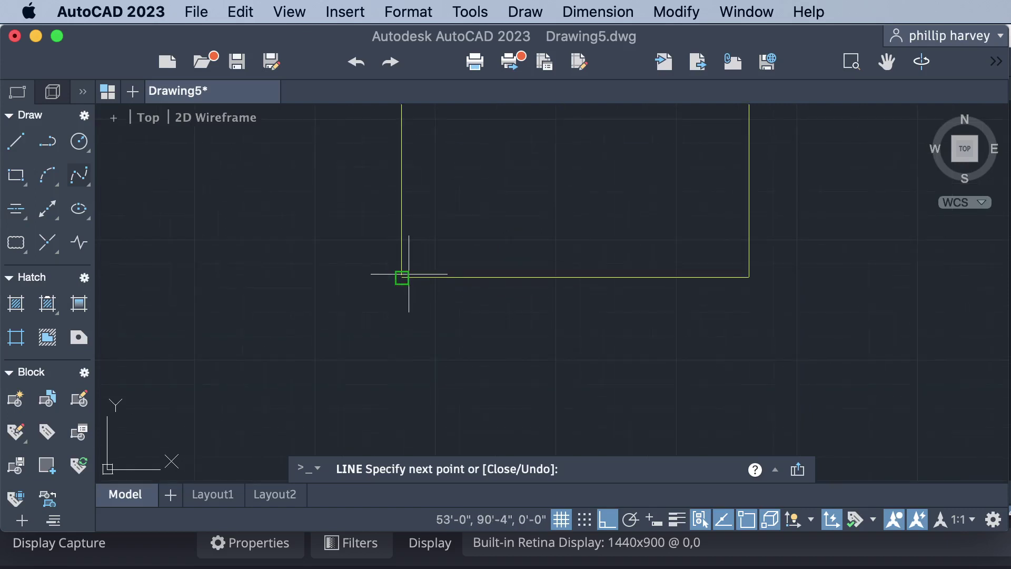
pyautogui.scroll(5, 403, 261)
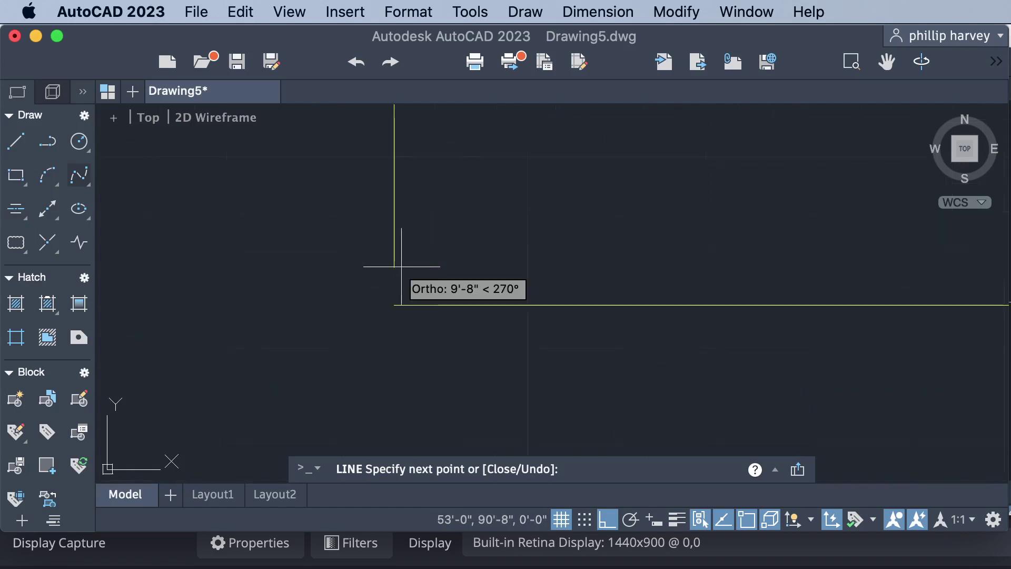
pyautogui.click(395, 304)
pyautogui.press('Escape')
pyautogui.scroll(-3, 397, 304)
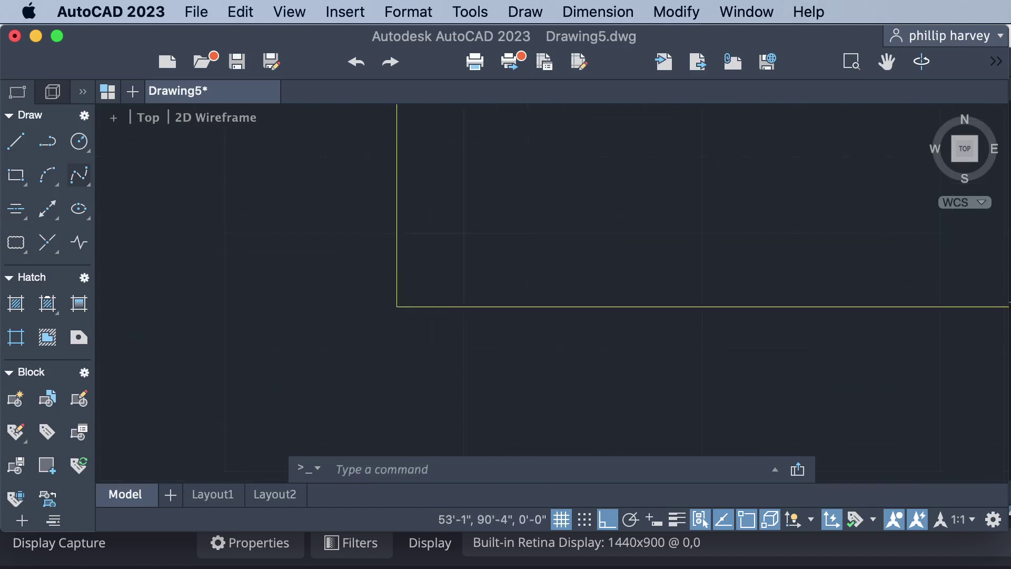
pyautogui.scroll(-2, 397, 304)
pyautogui.scroll(-2, 400, 310)
pyautogui.scroll(6, 447, 237)
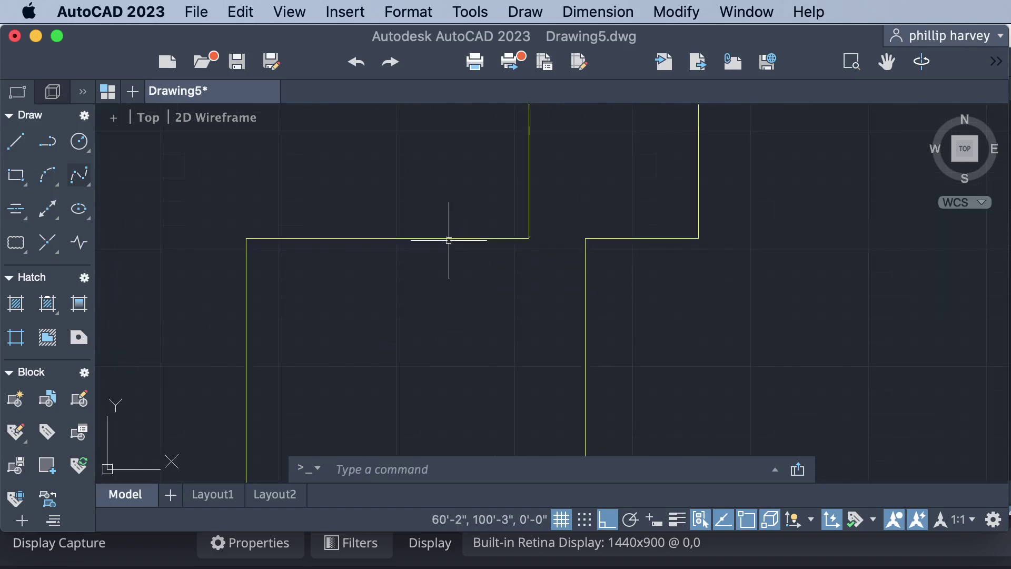
pyautogui.scroll(-6, 447, 237)
pyautogui.scroll(3, 455, 265)
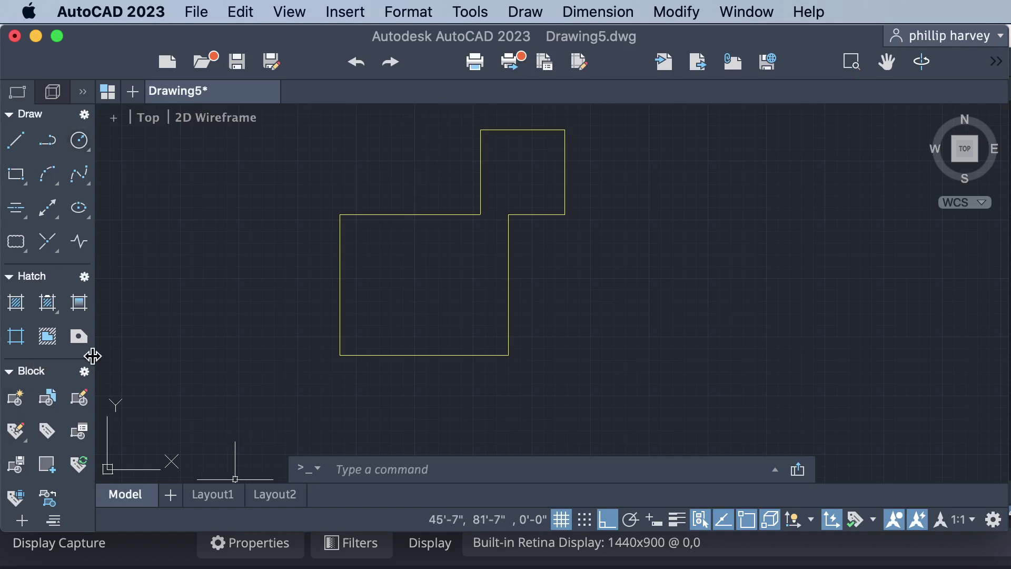
# Step: Make centerline the current layer
pyautogui.click(408, 12)
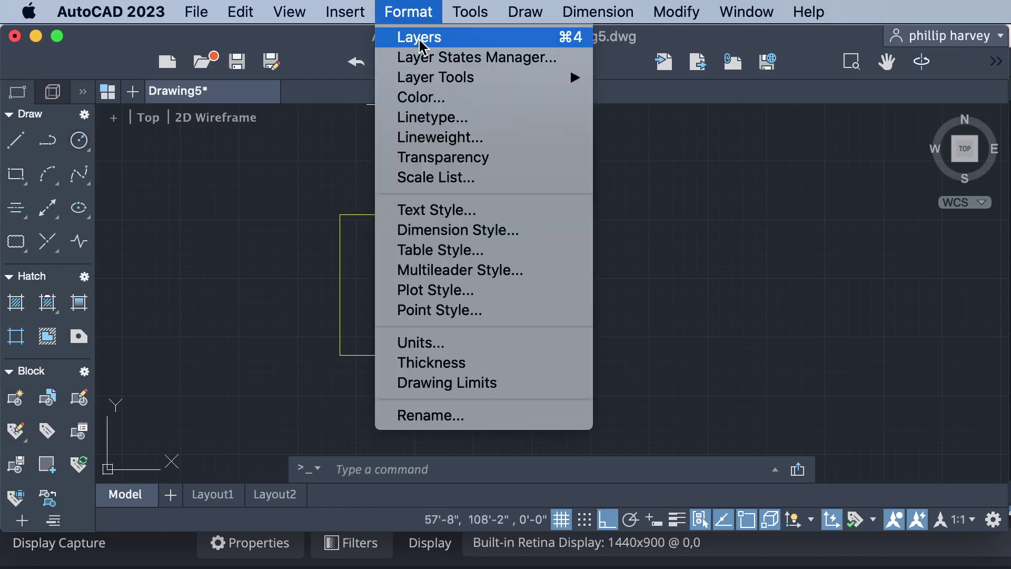
pyautogui.click(416, 37)
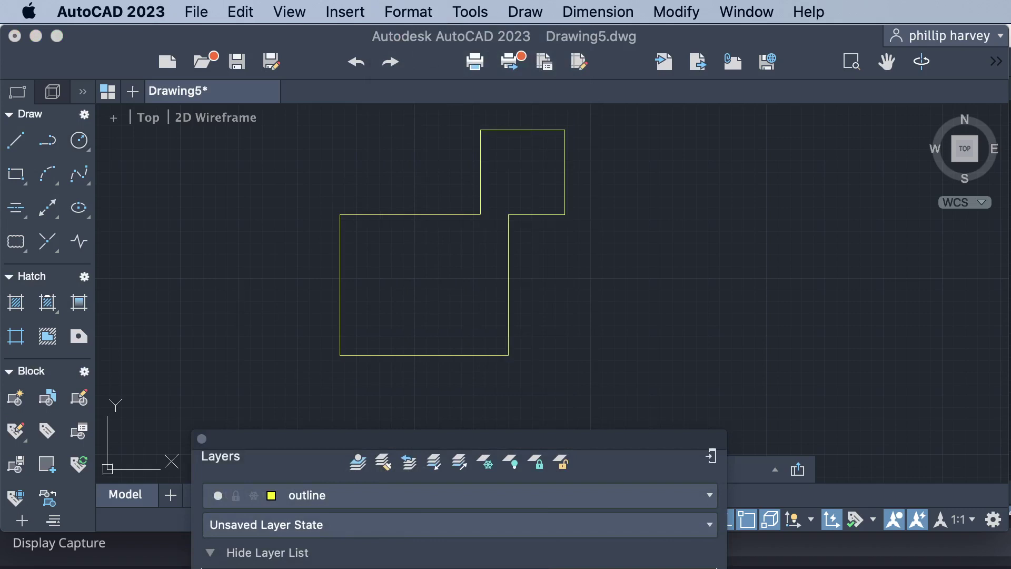
pyautogui.click(424, 400)
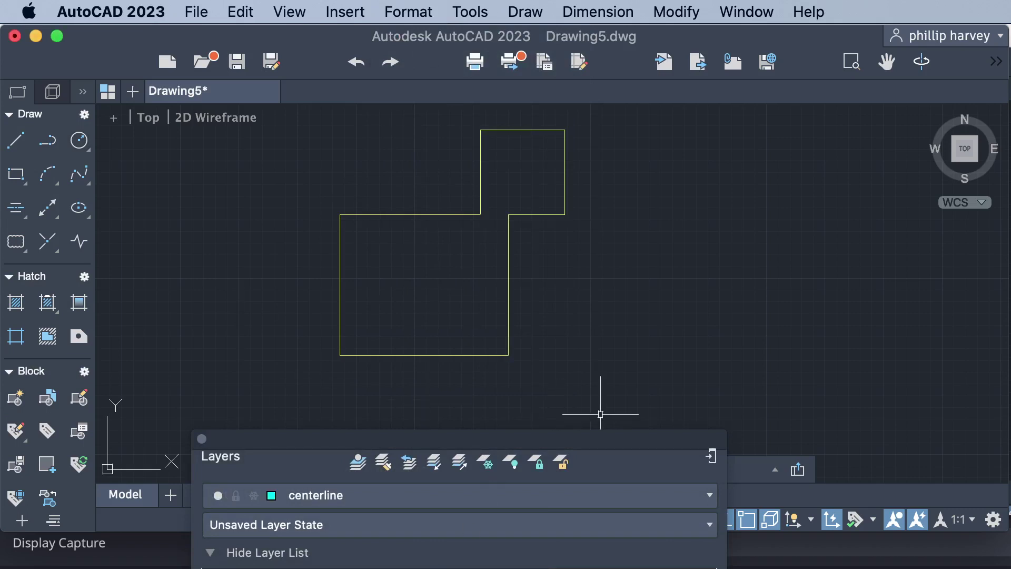
pyautogui.click(202, 440)
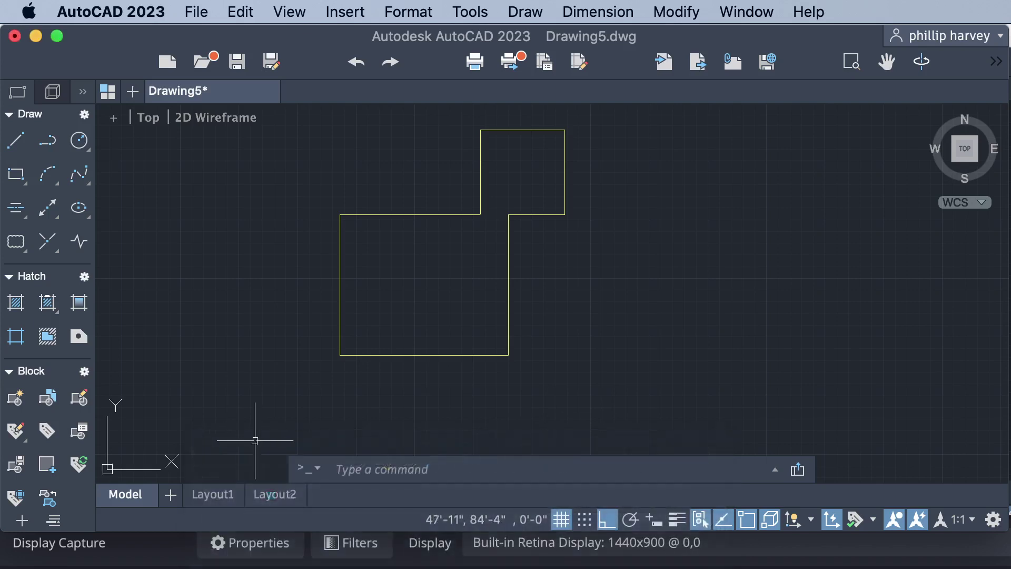
# Step: Draw cyan centerlines: 6' along the bottom edge, 5' up, then a final segment
pyautogui.click(16, 140)
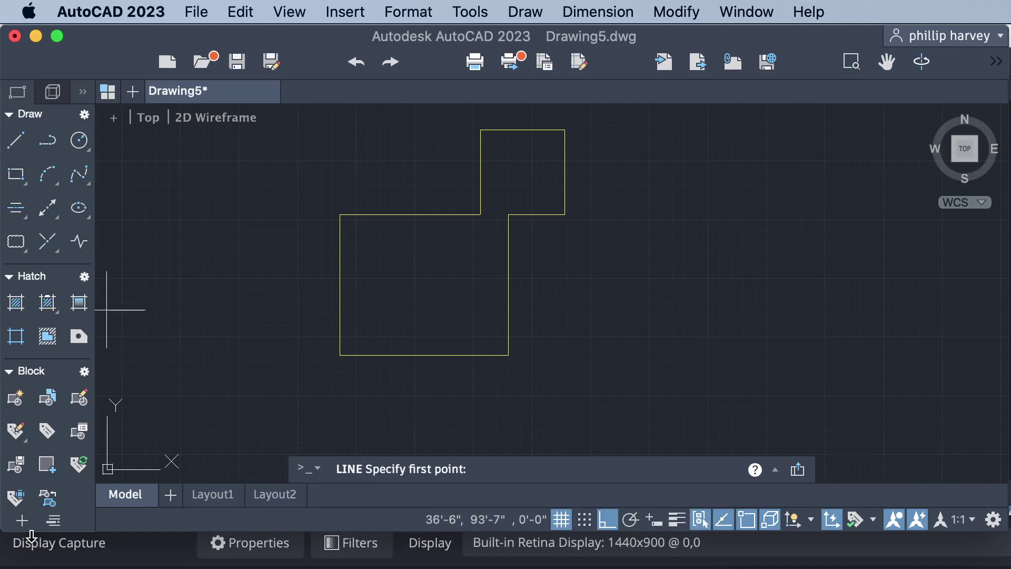
pyautogui.scroll(3, 350, 354)
pyautogui.scroll(5, 335, 350)
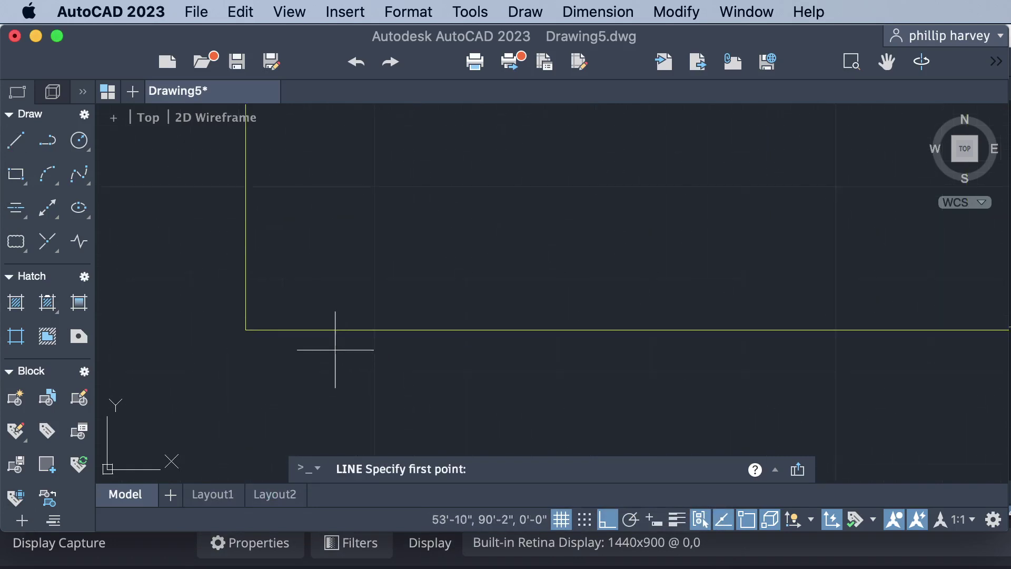
pyautogui.click(246, 330)
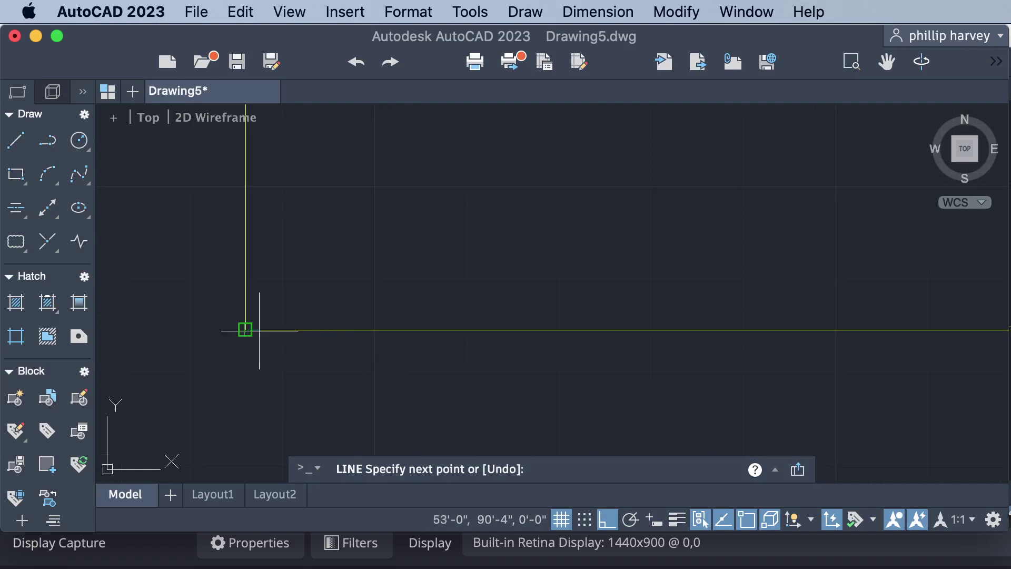
pyautogui.write('6')
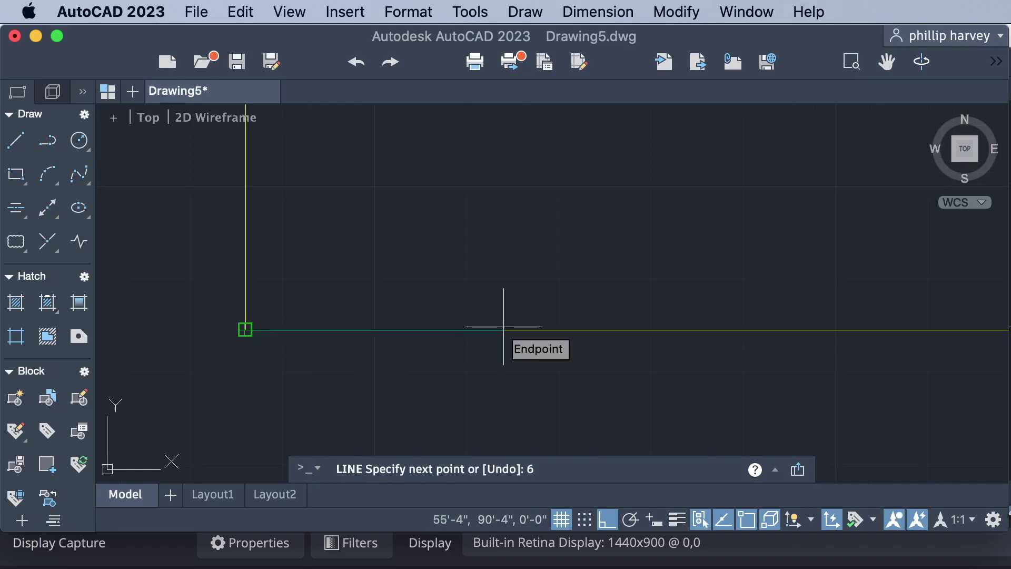
pyautogui.press('Return')
pyautogui.scroll(-2, 503, 326)
pyautogui.scroll(-3, 503, 318)
pyautogui.write('5')
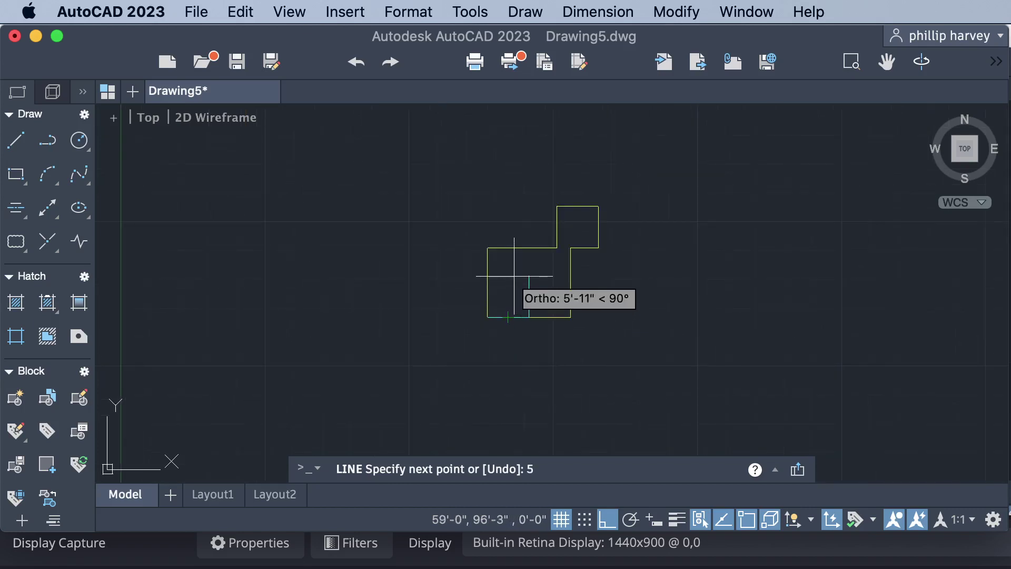
pyautogui.press('Return')
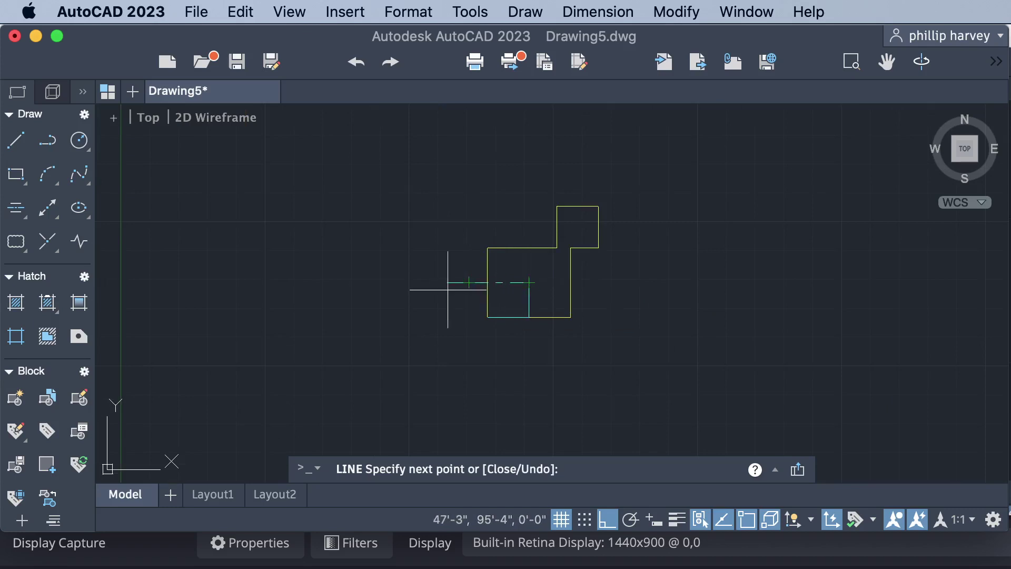
pyautogui.click(447, 289)
pyautogui.press('Return')
# Step: Zoom in and select the stray cyan line on the bottom edge
pyautogui.scroll(3, 527, 289)
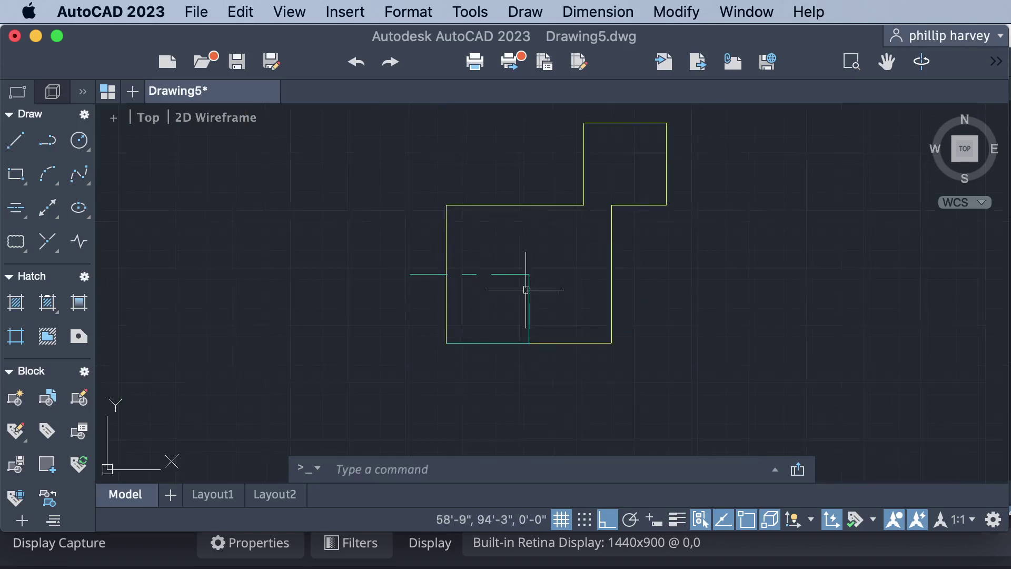
pyautogui.scroll(3, 526, 287)
pyautogui.click(424, 393)
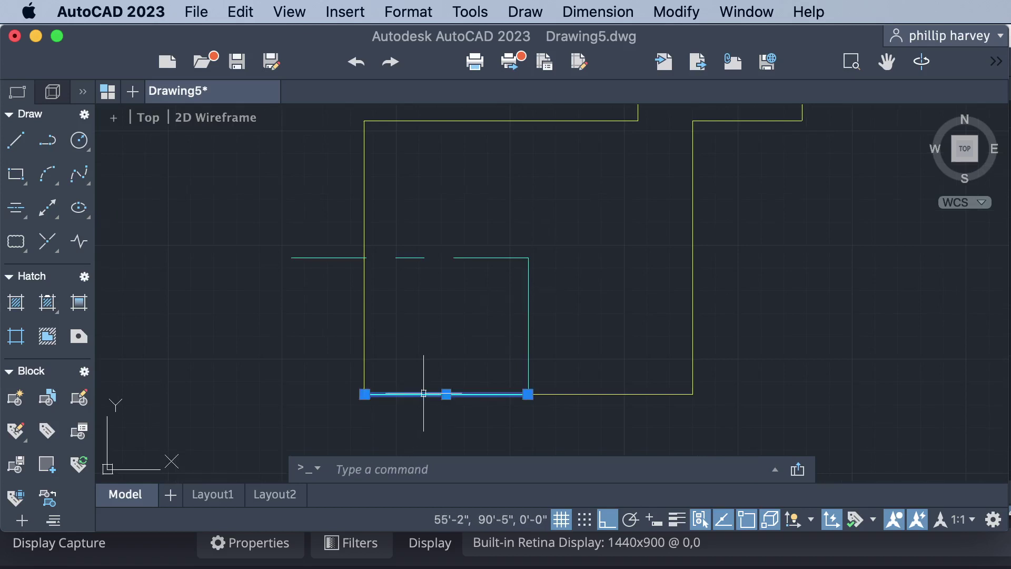
# Step: Delete the stray line and extend the horizontal centerline right from the intersection
pyautogui.press('Delete')
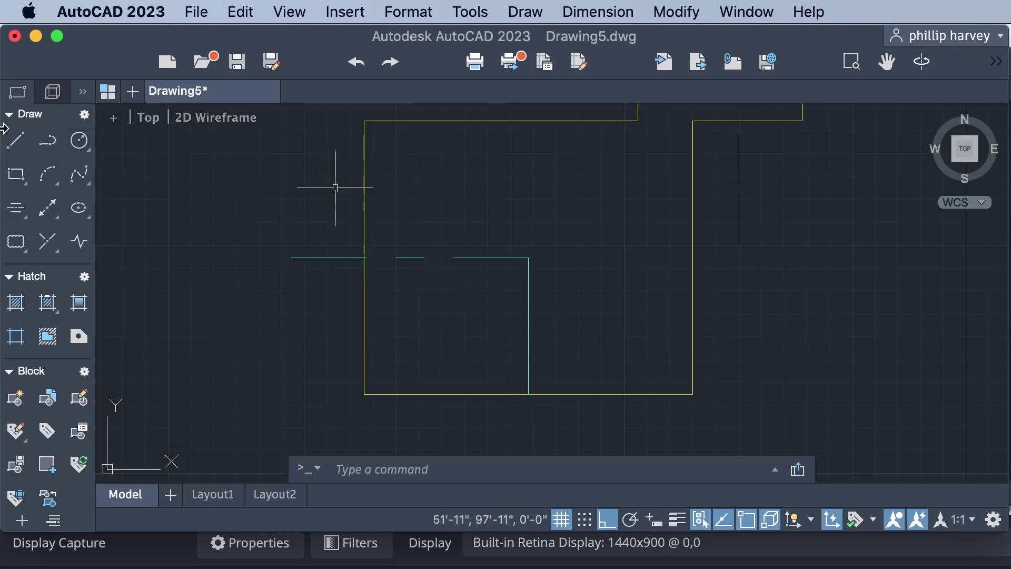
pyautogui.click(25, 139)
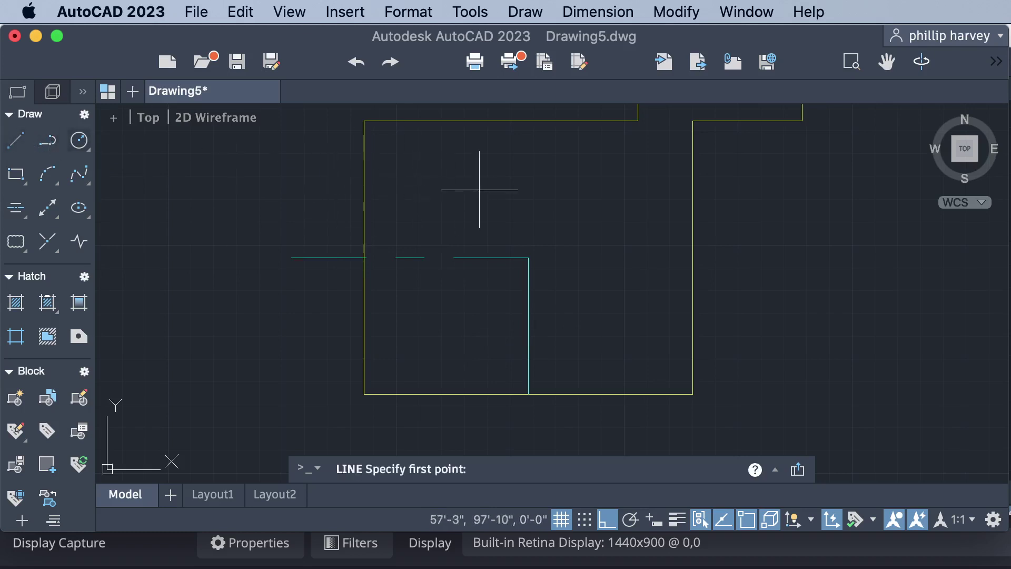
pyautogui.click(528, 258)
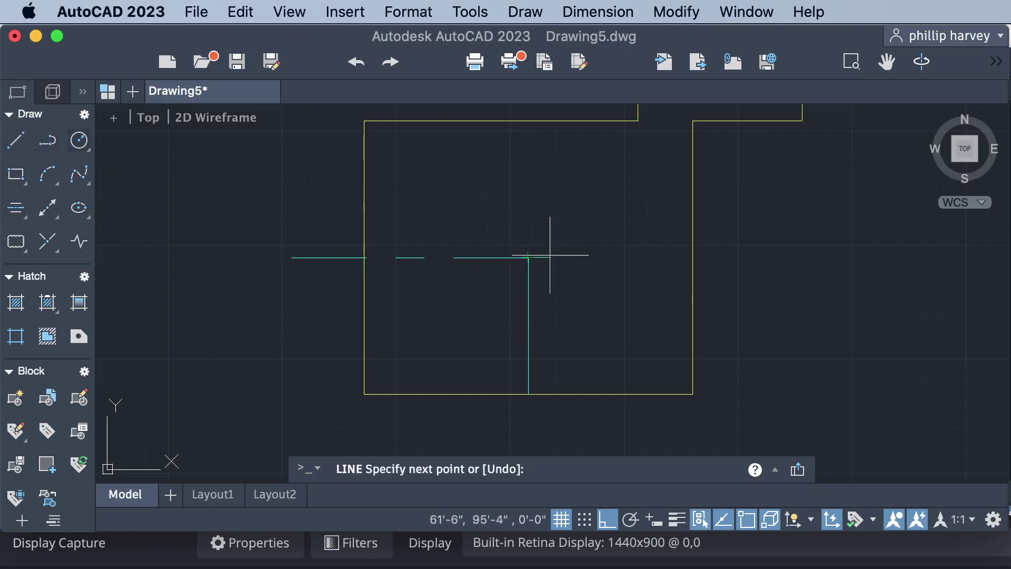
pyautogui.click(631, 257)
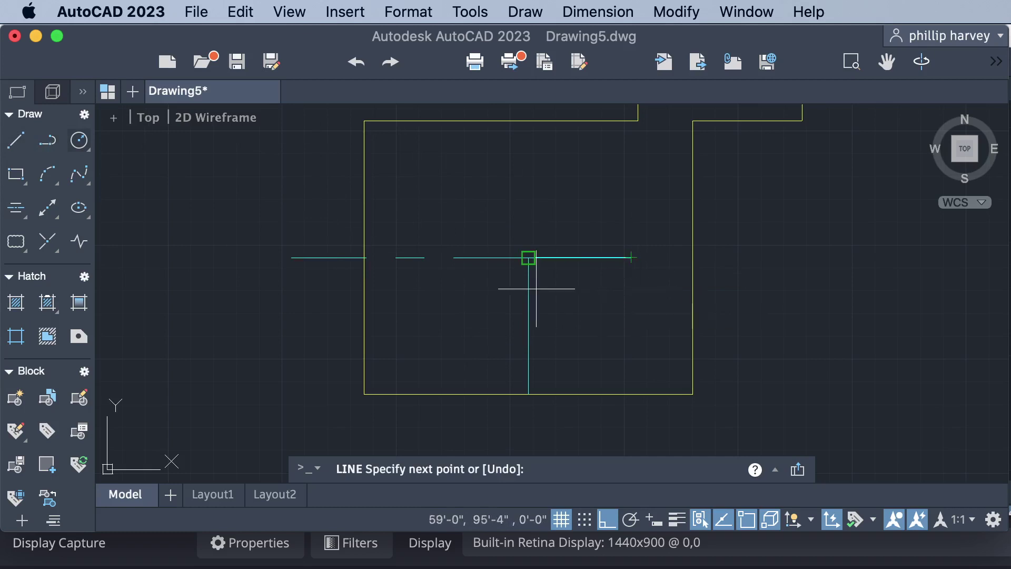
pyautogui.click(528, 257)
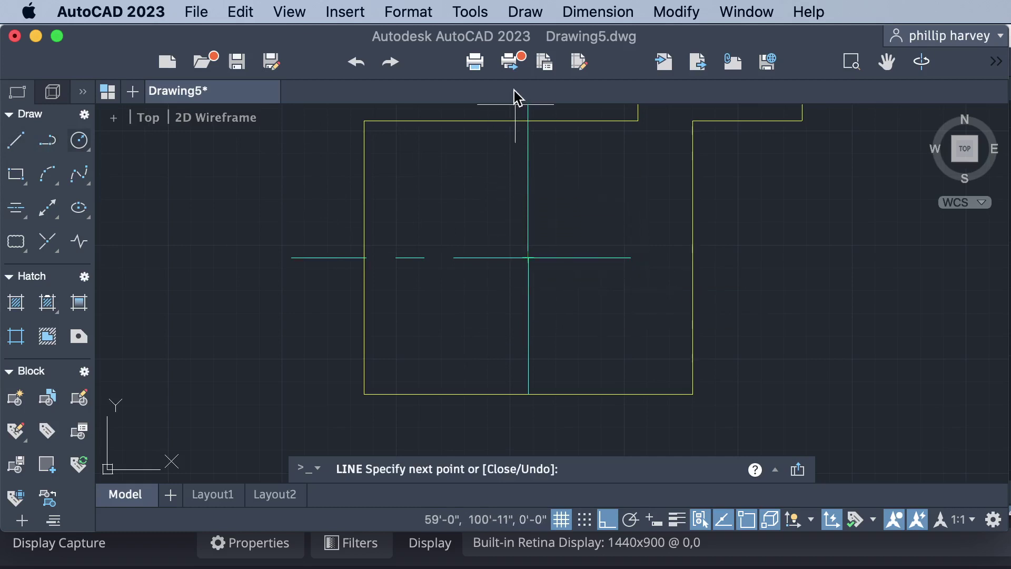
pyautogui.scroll(-3, 555, 164)
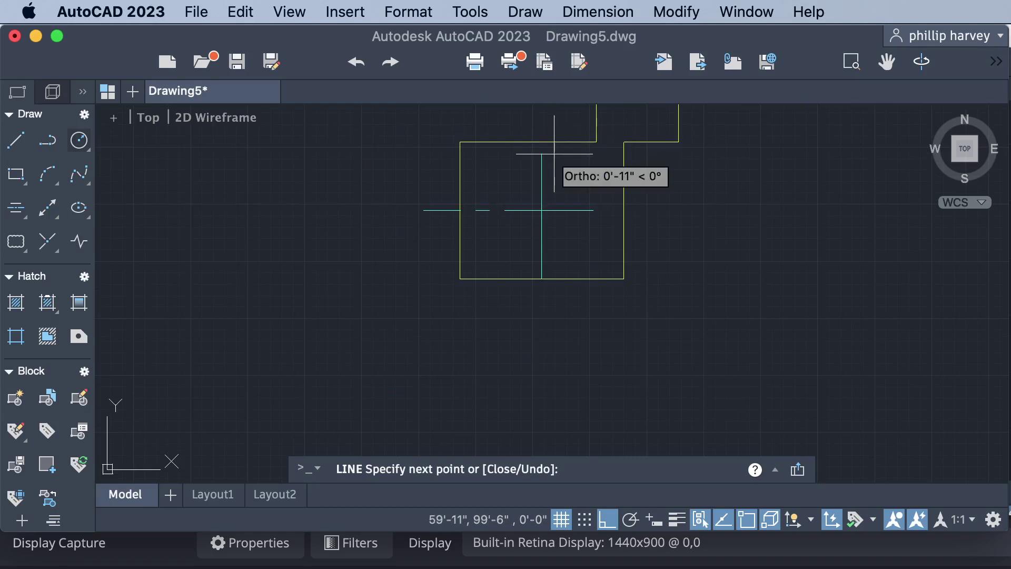
pyautogui.press('Escape')
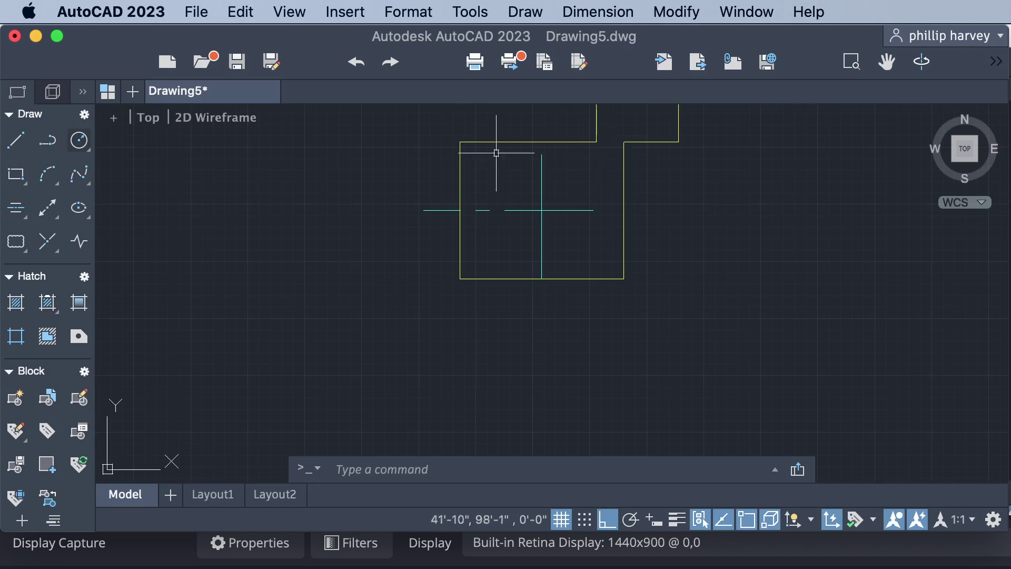
# Step: Draw a 3' radius circle centred on the centerline crossing
pyautogui.click(79, 140)
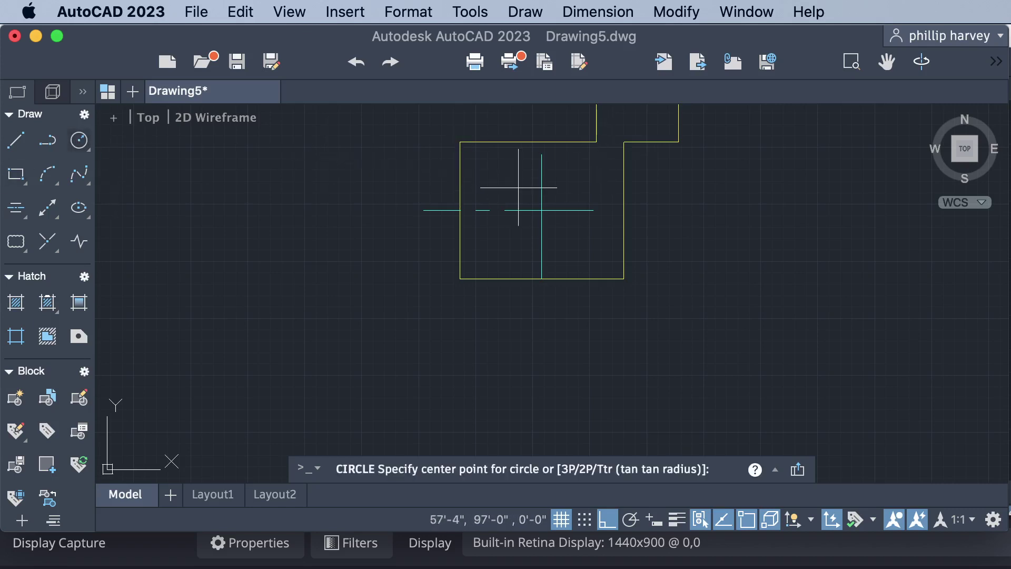
pyautogui.click(542, 210)
pyautogui.write("3'")
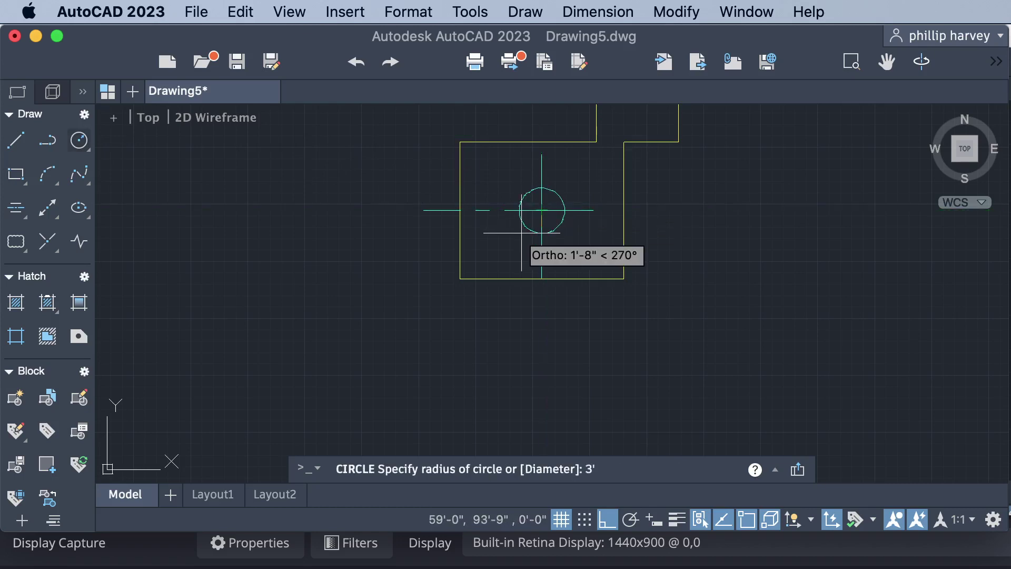
pyautogui.press('Return')
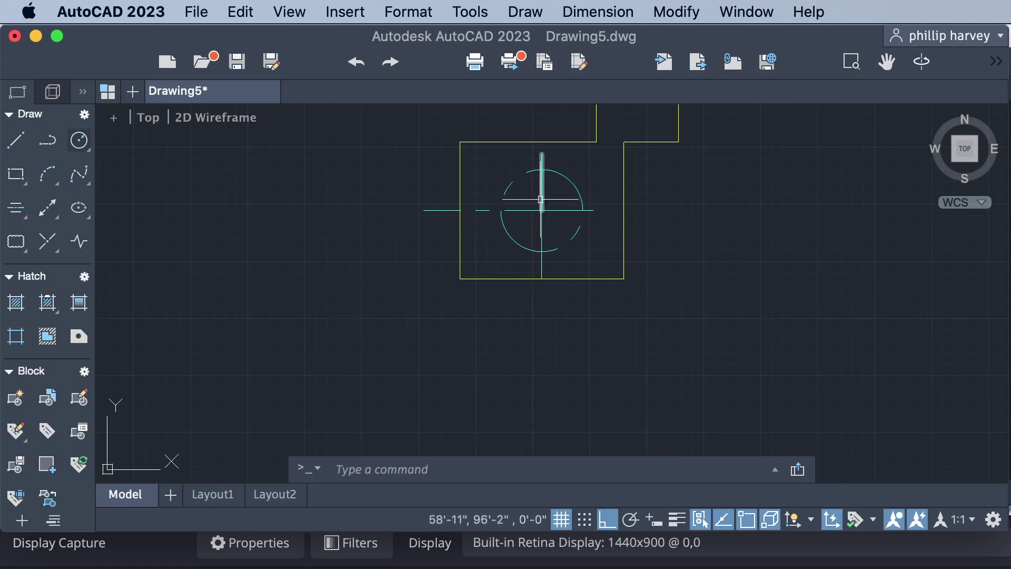
# Step: Inspect the circle's properties, close the panel and reselect the circle
pyautogui.doubleClick(534, 171)
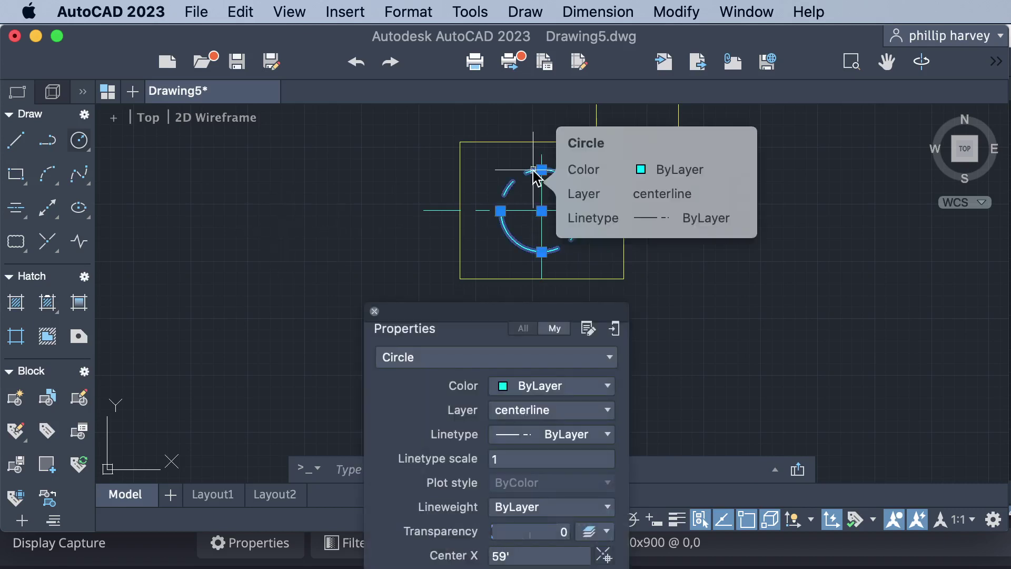
pyautogui.press('Escape')
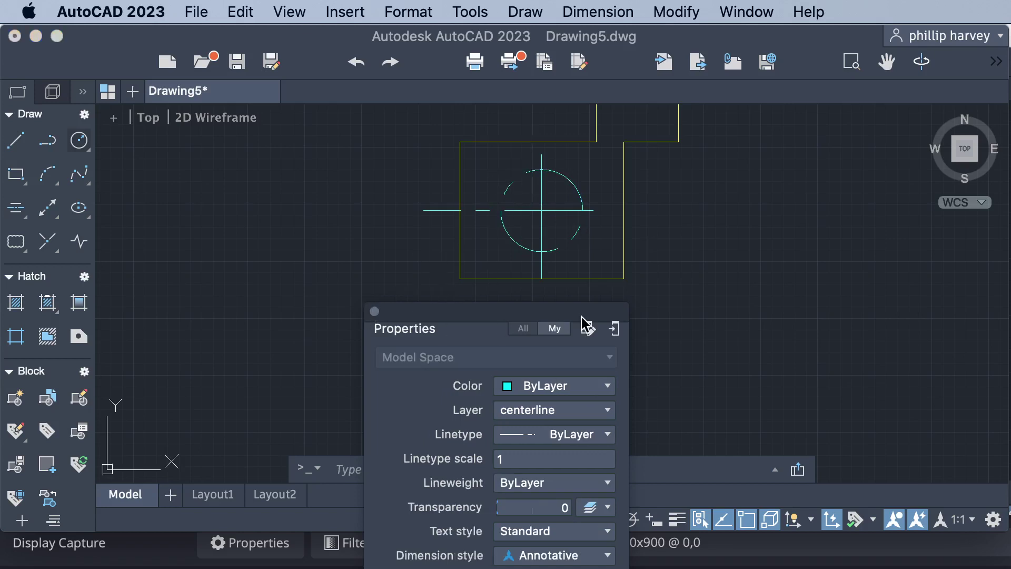
pyautogui.press('Return')
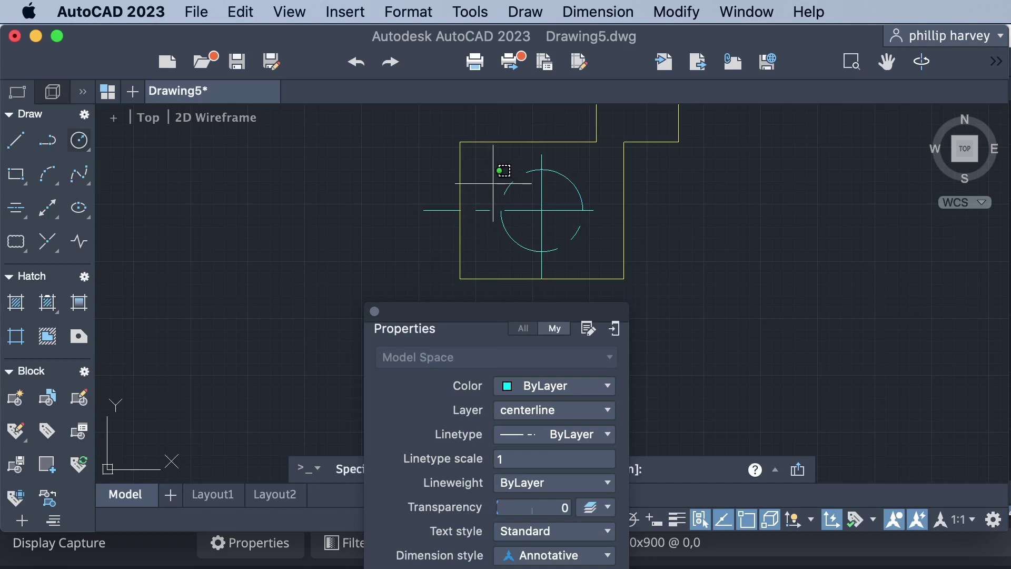
pyautogui.press('Escape')
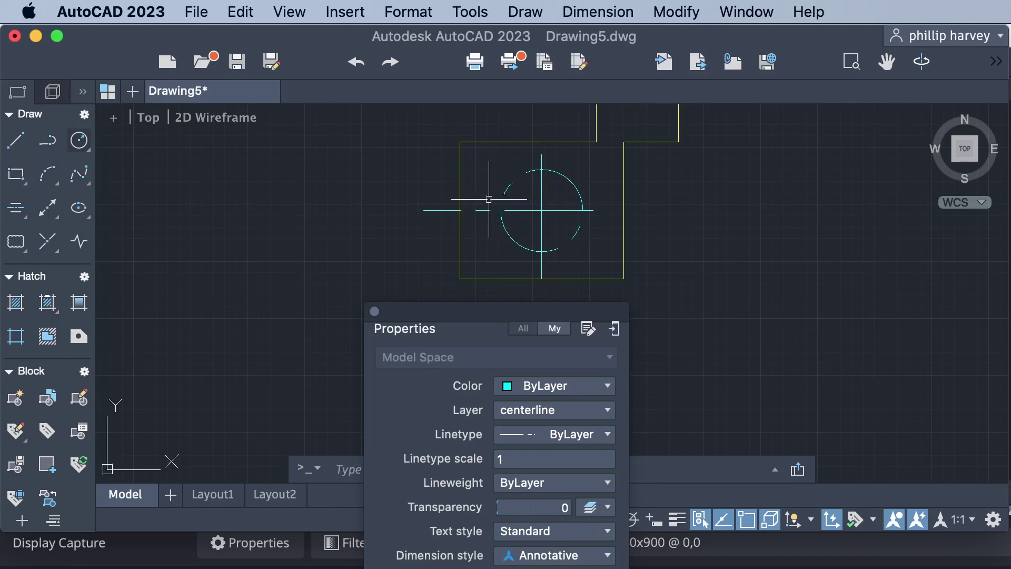
pyautogui.click(375, 311)
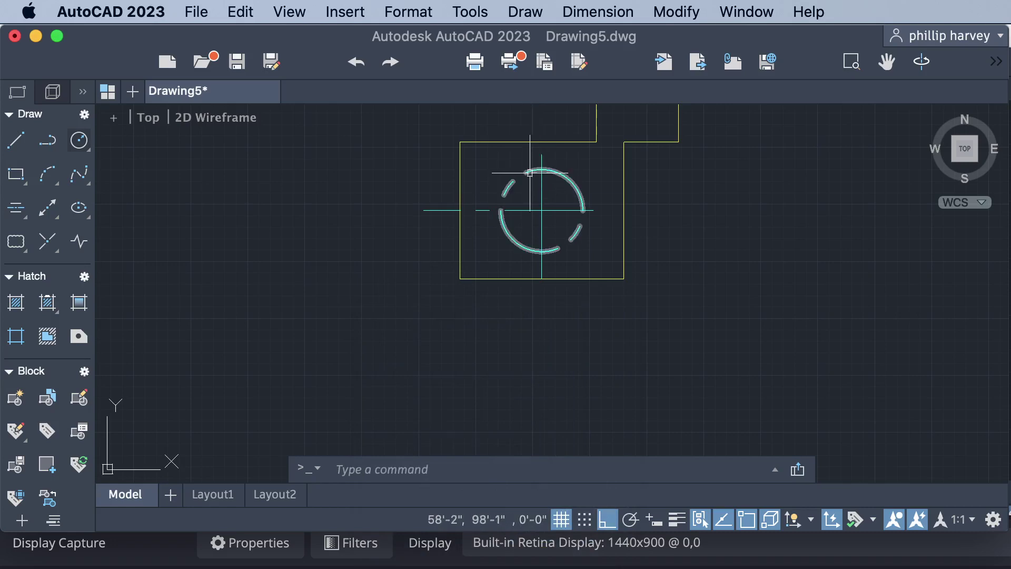
pyautogui.click(530, 176)
# Step: Move the circle onto the outline layer so it shows as a solid yellow line
pyautogui.rightClick(532, 179)
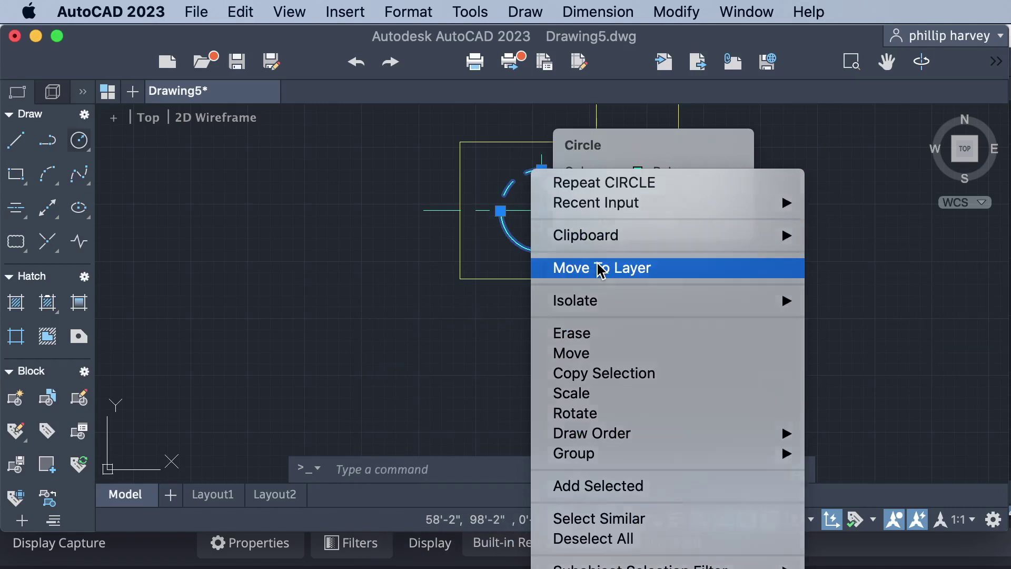
pyautogui.click(601, 270)
pyautogui.click(607, 315)
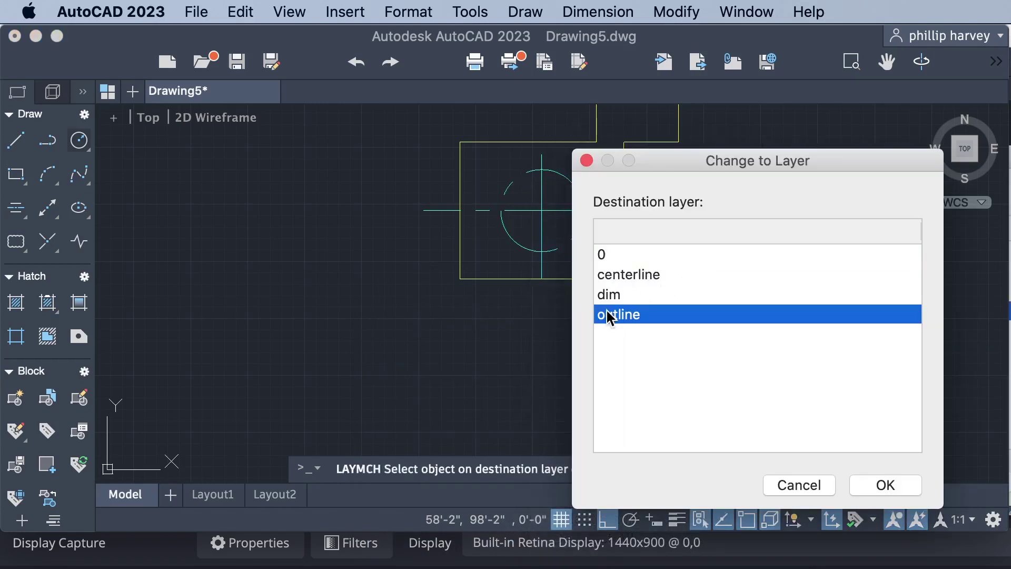
pyautogui.click(864, 489)
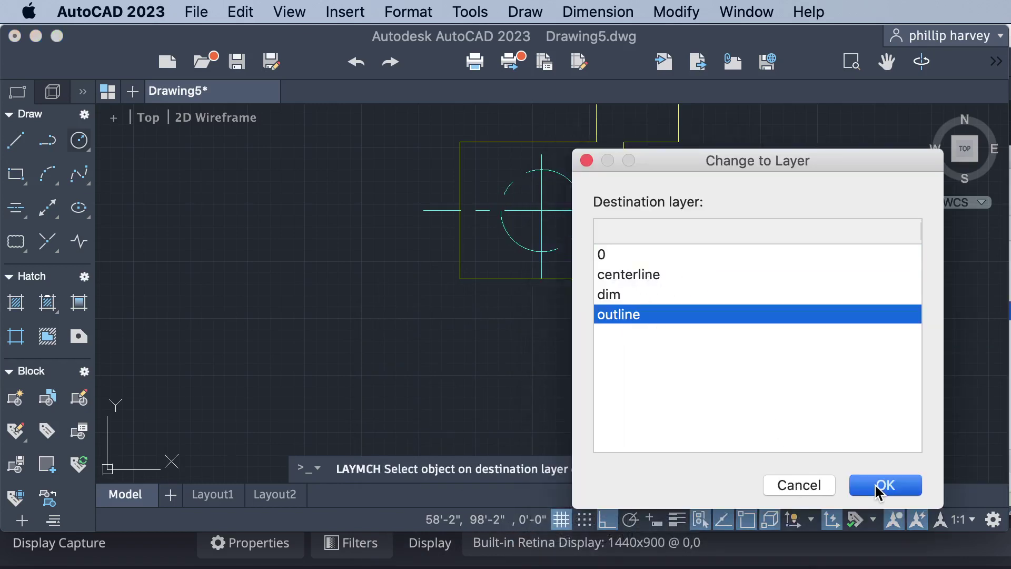
pyautogui.scroll(-4, 712, 193)
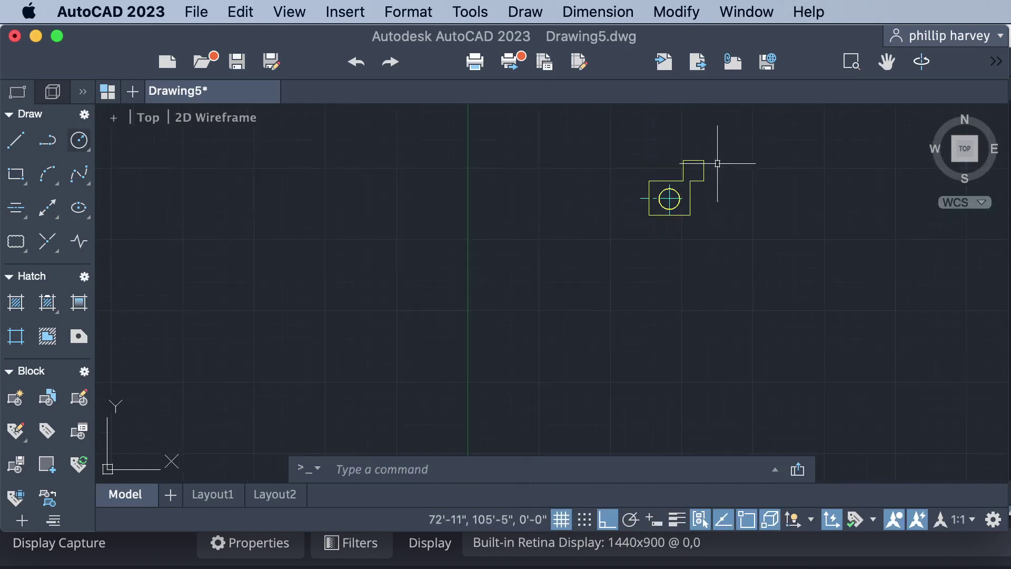
pyautogui.scroll(5, 712, 163)
pyautogui.scroll(3, 706, 170)
pyautogui.scroll(-3, 701, 178)
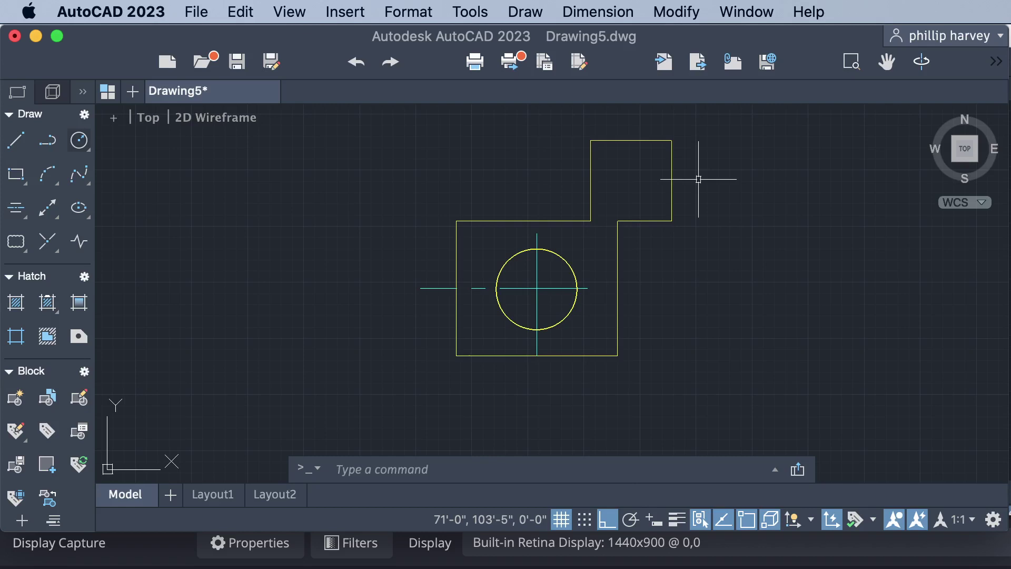
pyautogui.click(16, 140)
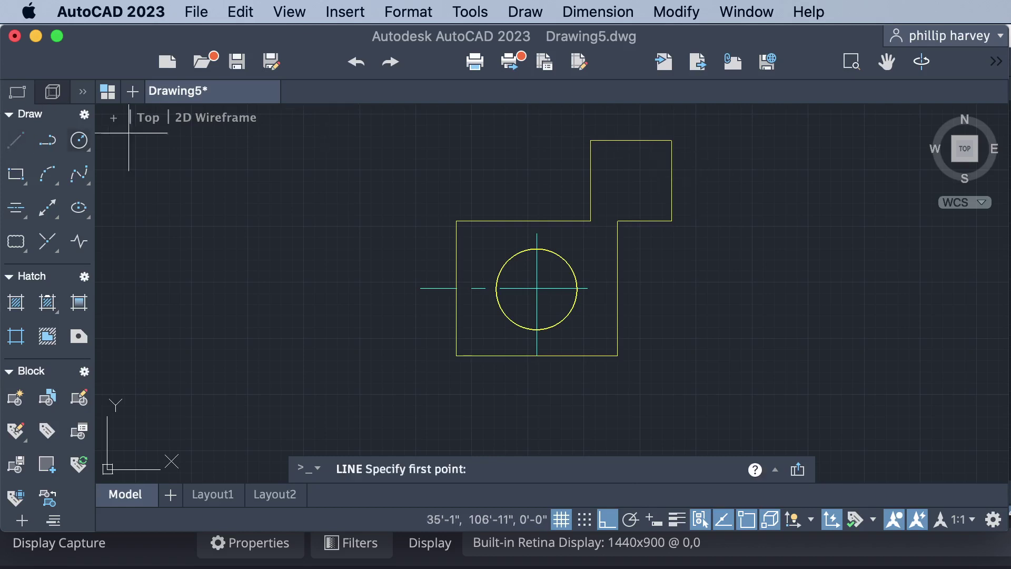
pyautogui.click(591, 140)
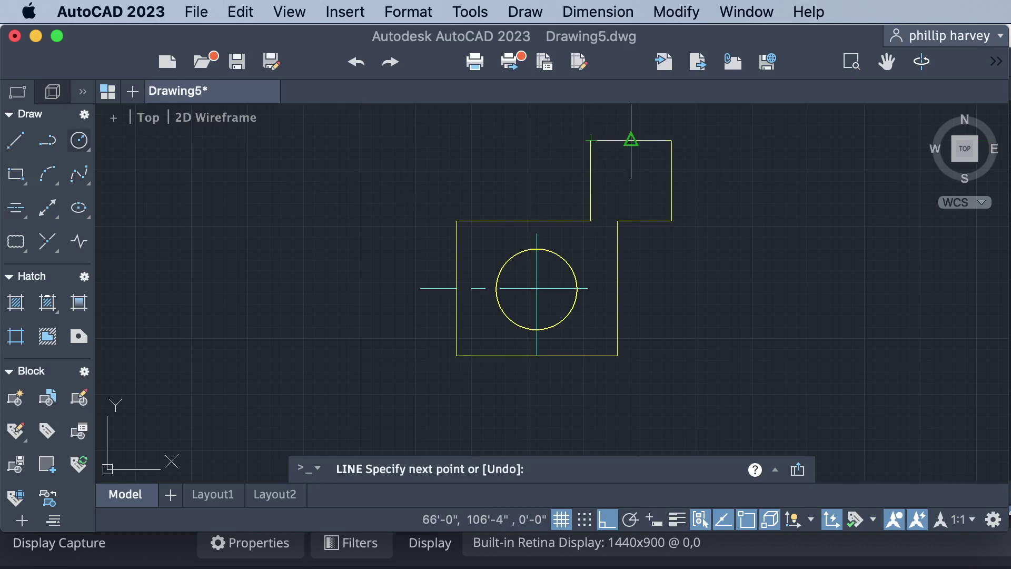
pyautogui.click(631, 141)
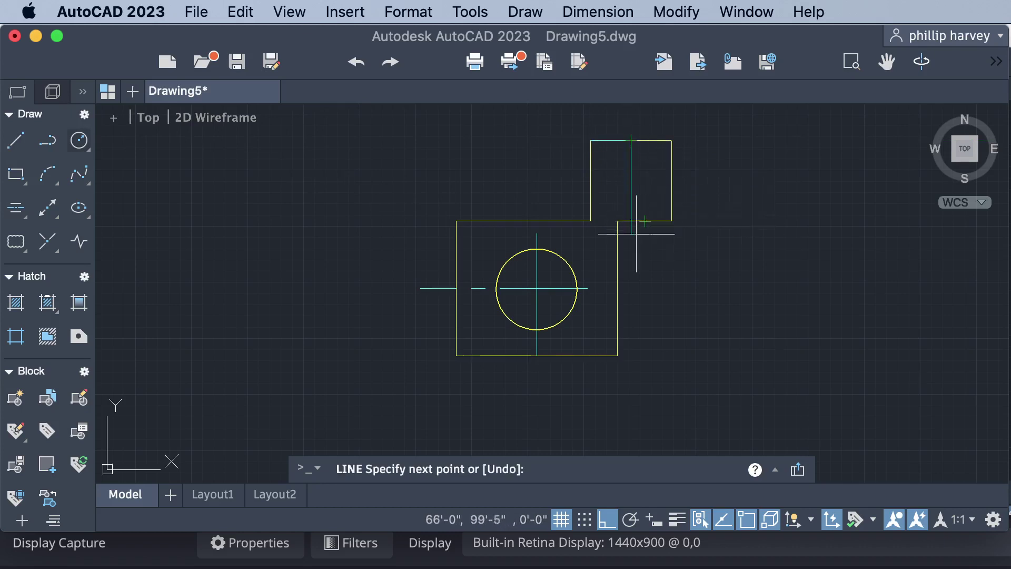
pyautogui.click(641, 268)
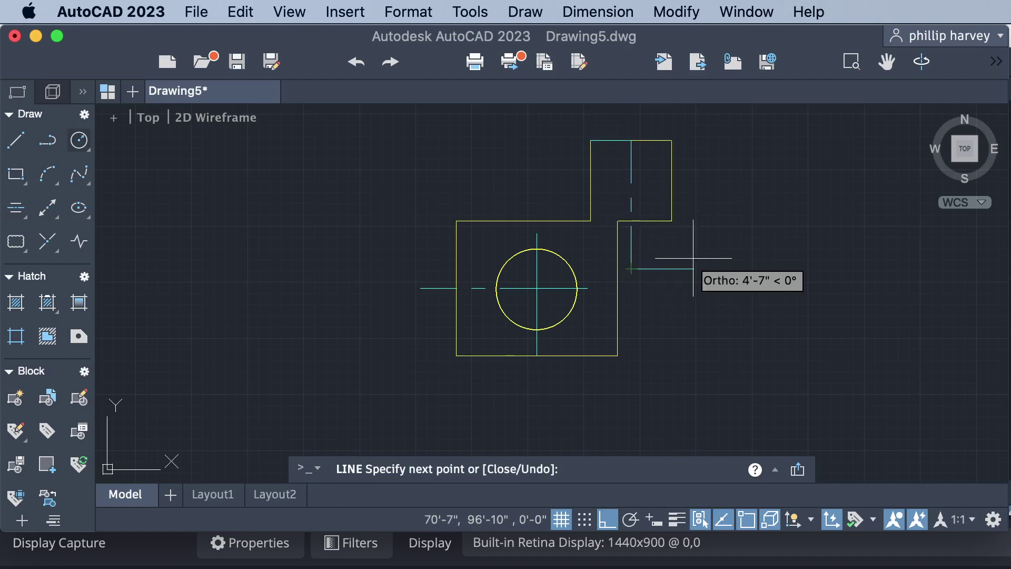
pyautogui.press('Escape')
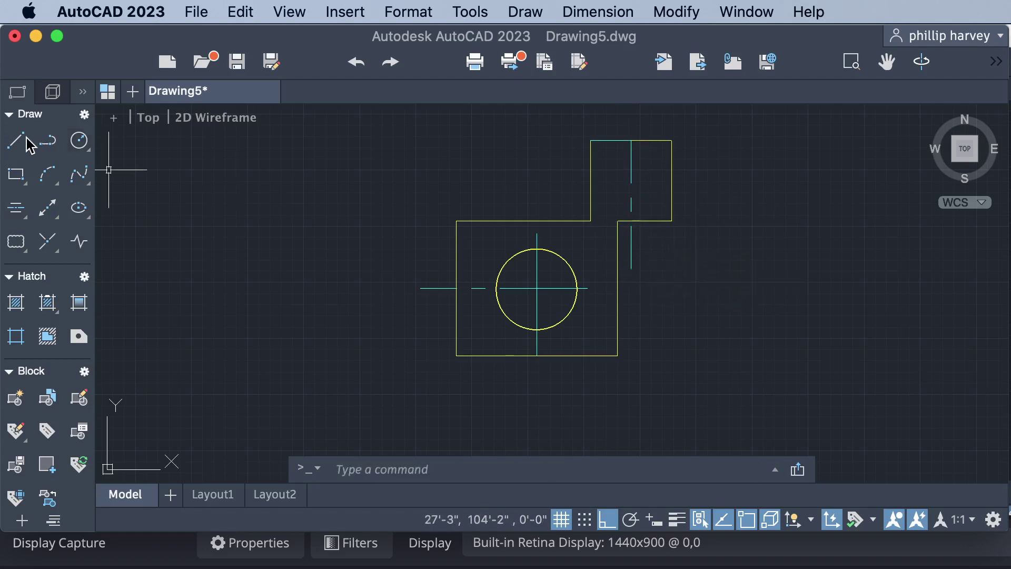
pyautogui.click(16, 140)
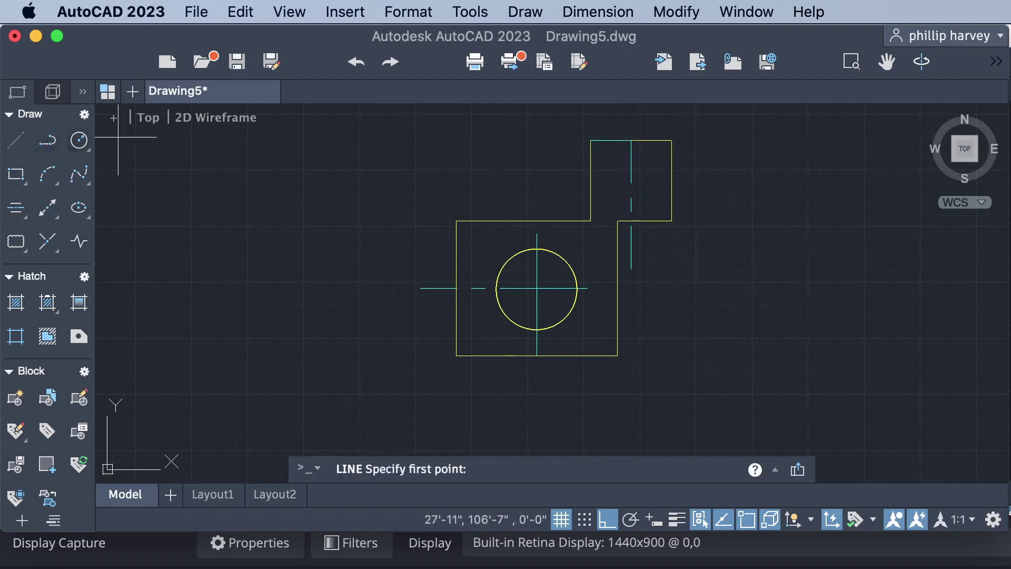
pyautogui.click(670, 141)
pyautogui.click(671, 180)
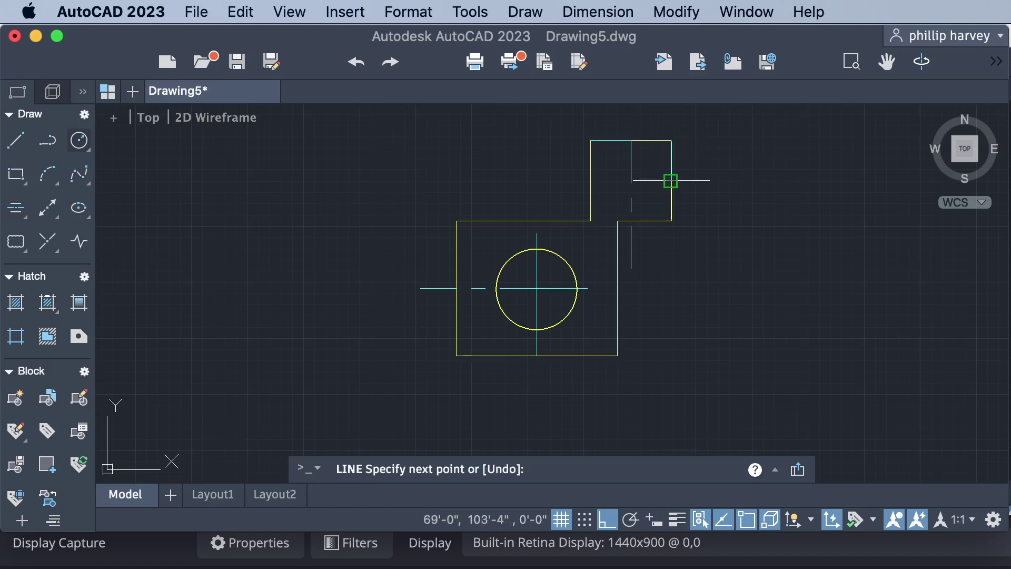
pyautogui.click(590, 180)
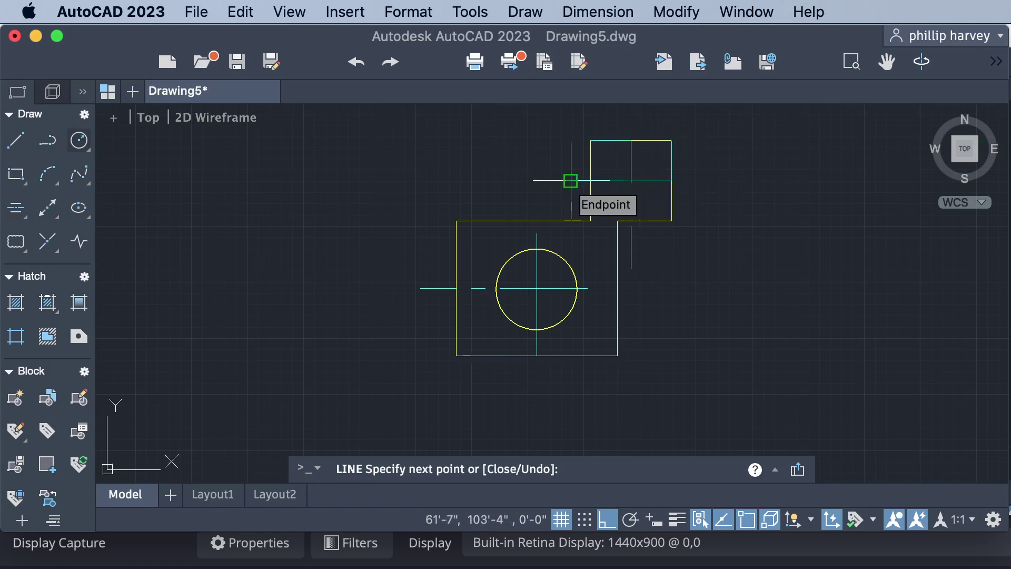
pyautogui.click(571, 180)
pyautogui.press('Return')
pyautogui.scroll(5, 631, 143)
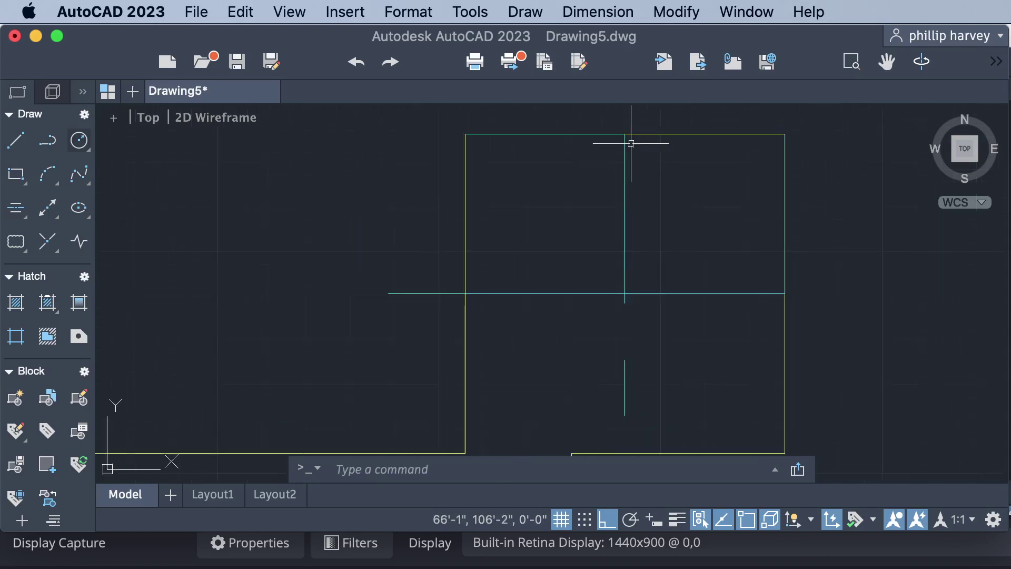
pyautogui.click(594, 133)
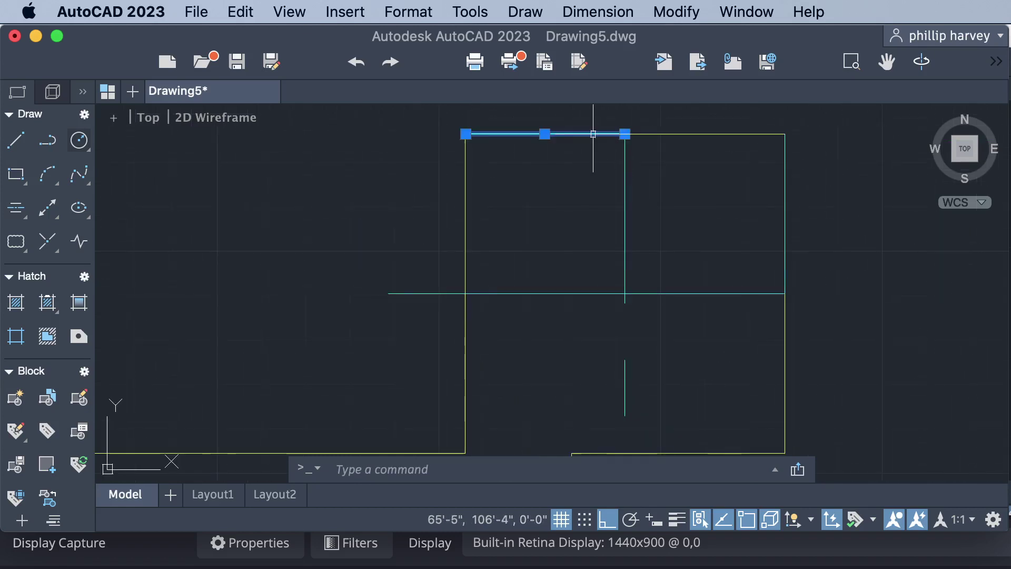
pyautogui.press('Escape')
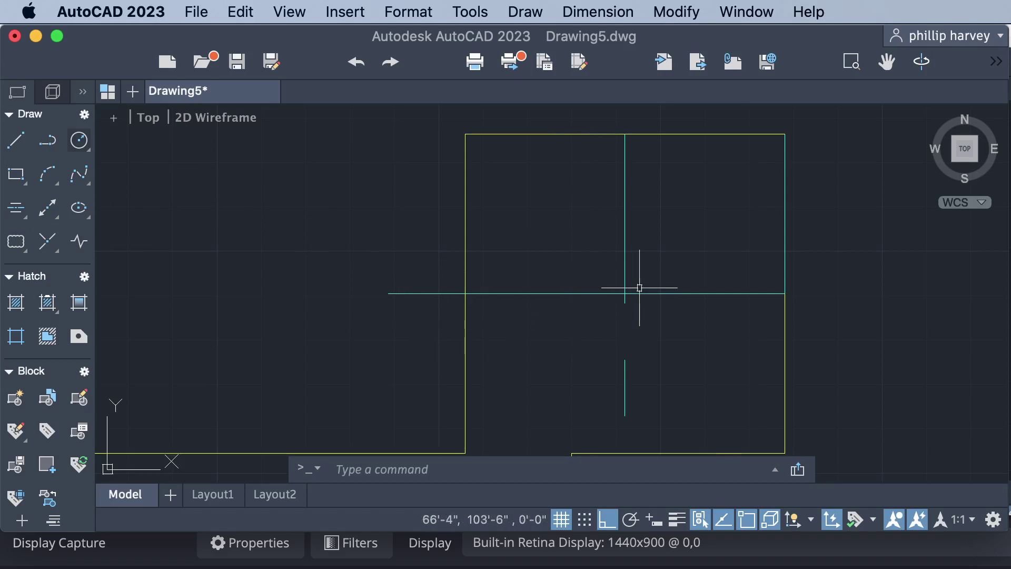
pyautogui.click(17, 142)
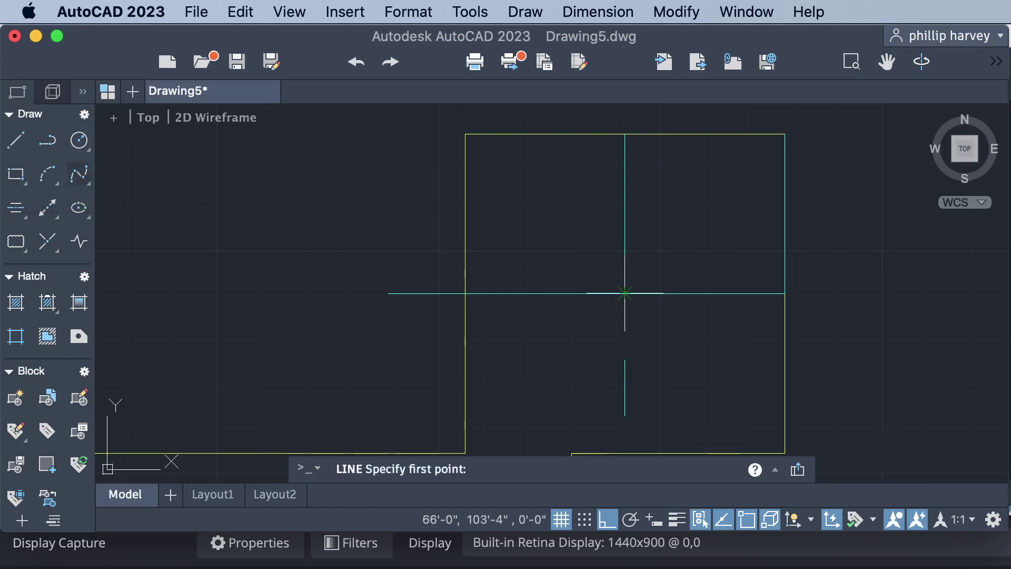
pyautogui.click(624, 294)
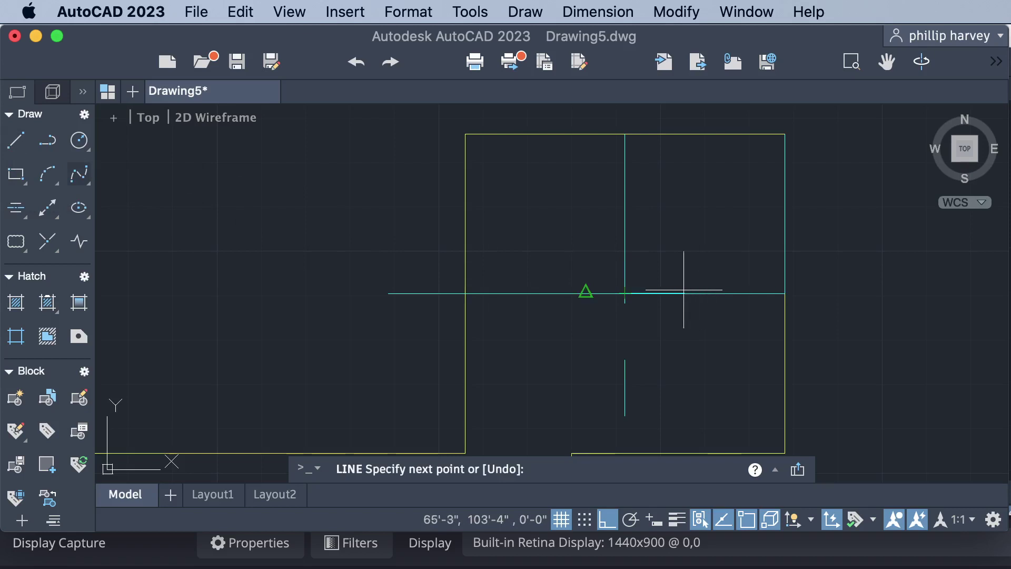
pyautogui.press('Escape')
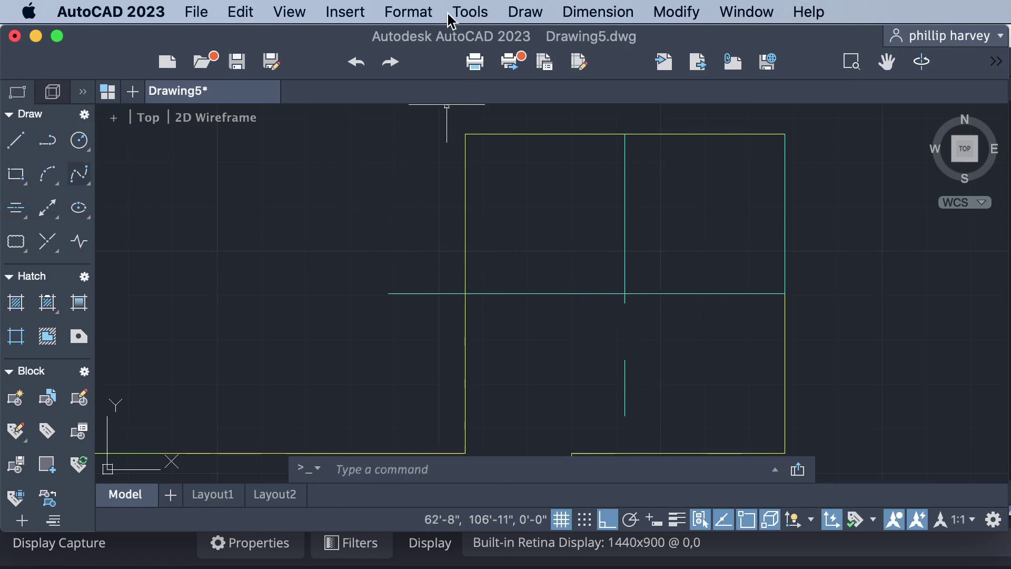
pyautogui.click(424, 13)
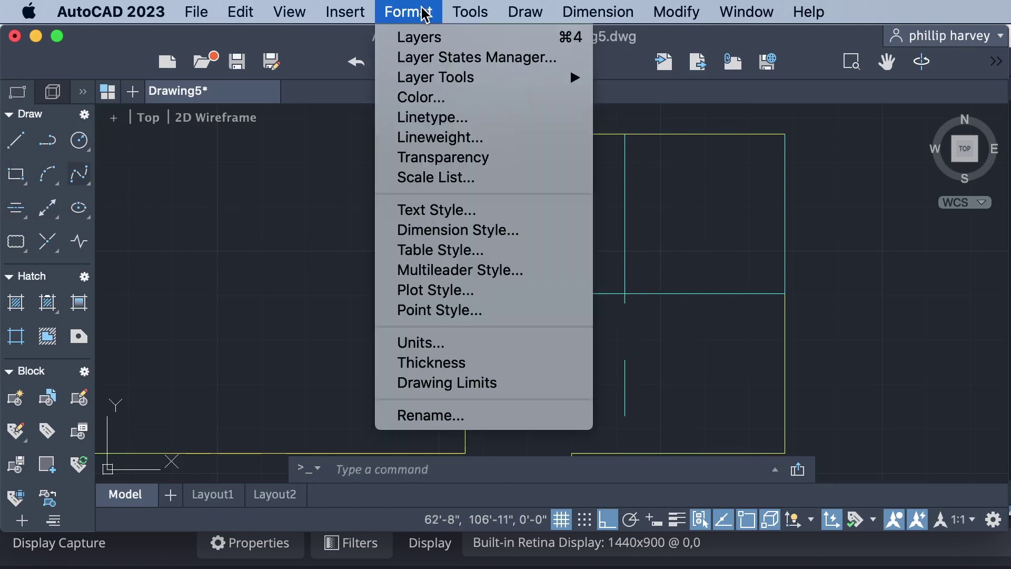
pyautogui.click(435, 50)
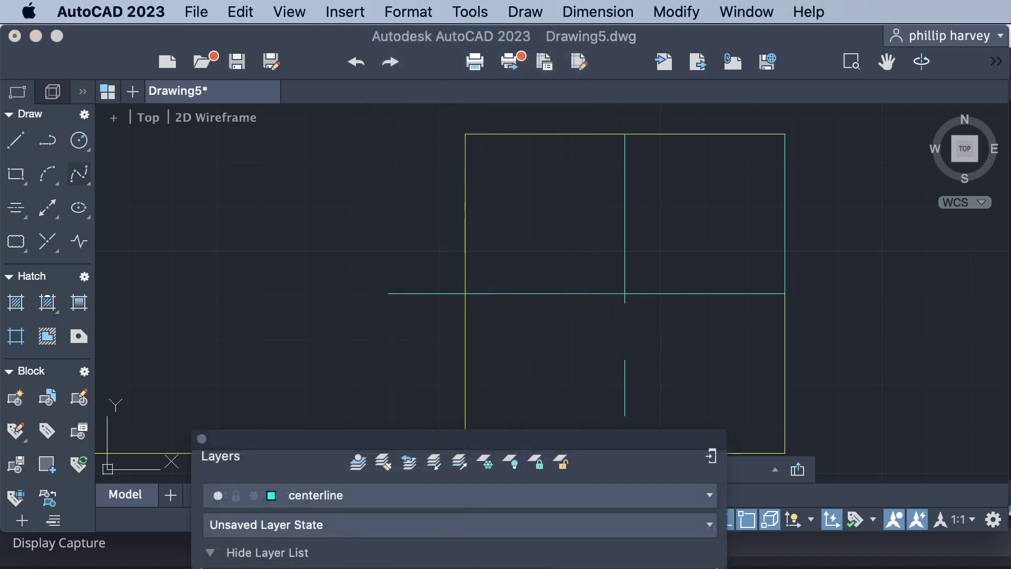
pyautogui.click(202, 438)
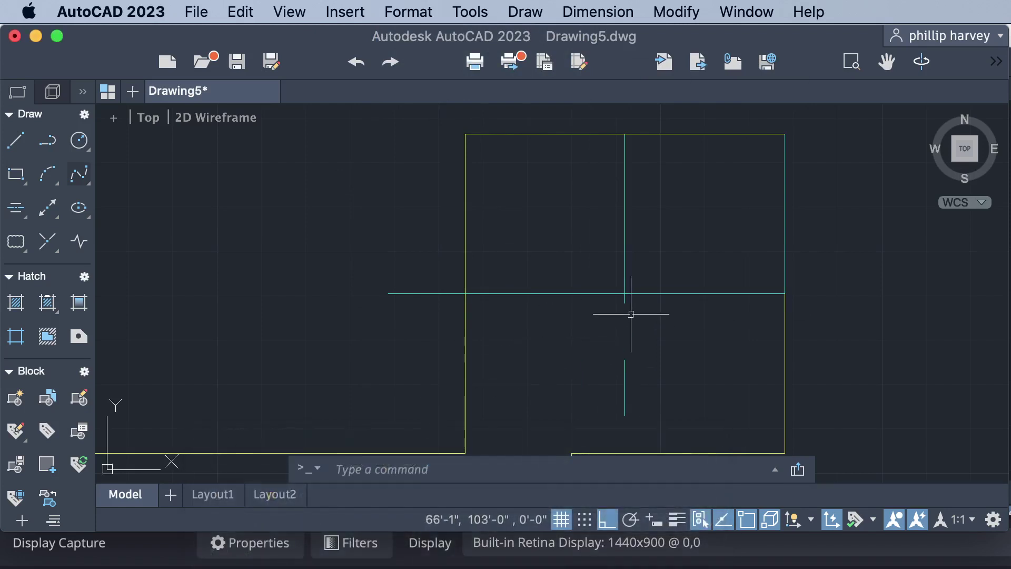
# Step: From the centerline's right end, draw lines 2 left, 1 down, 2 left, 2 up, 2 right, closing the square
pyautogui.click(11, 140)
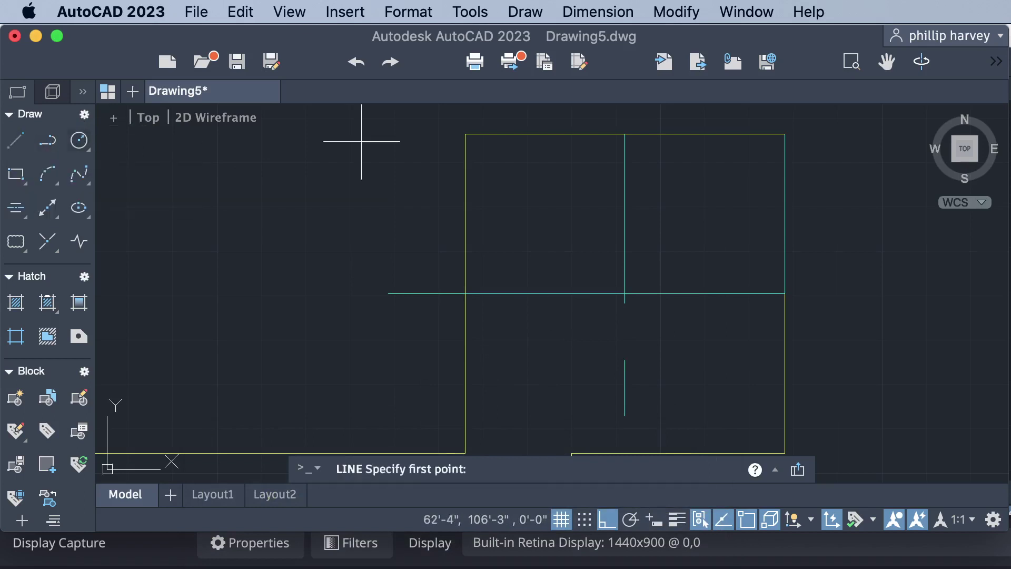
pyautogui.click(783, 293)
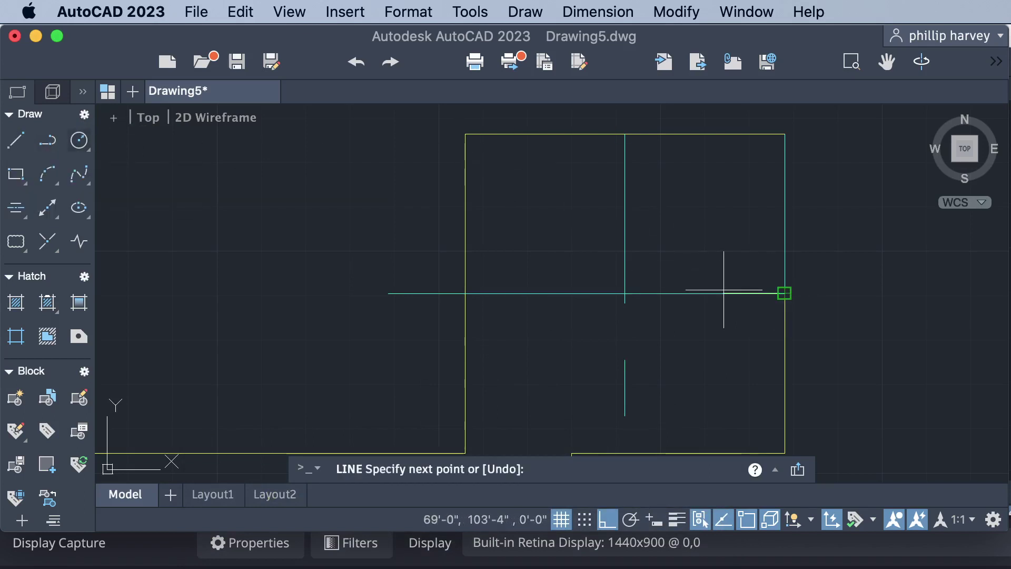
pyautogui.write('2')
pyautogui.press('Return')
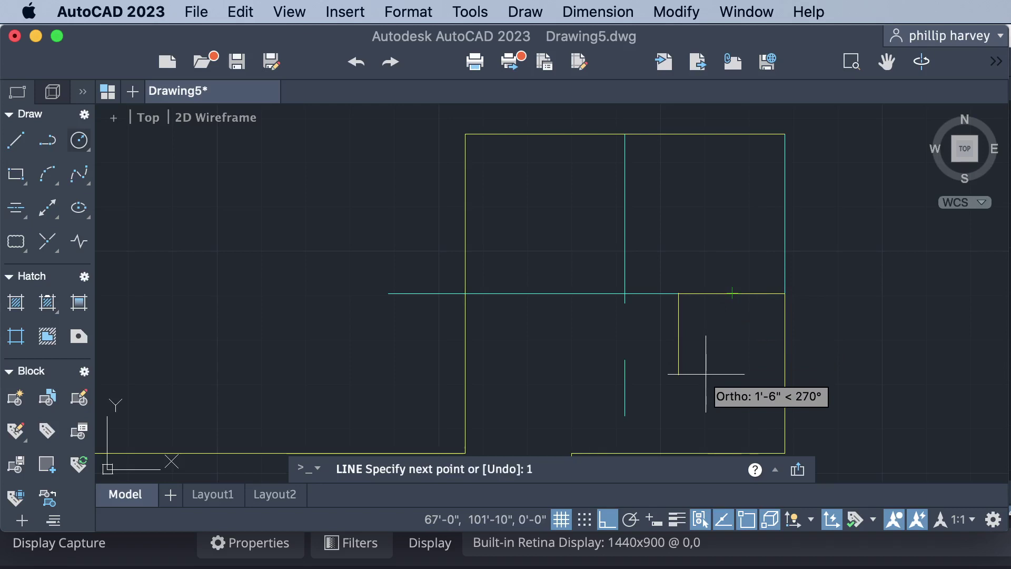
pyautogui.press('Return')
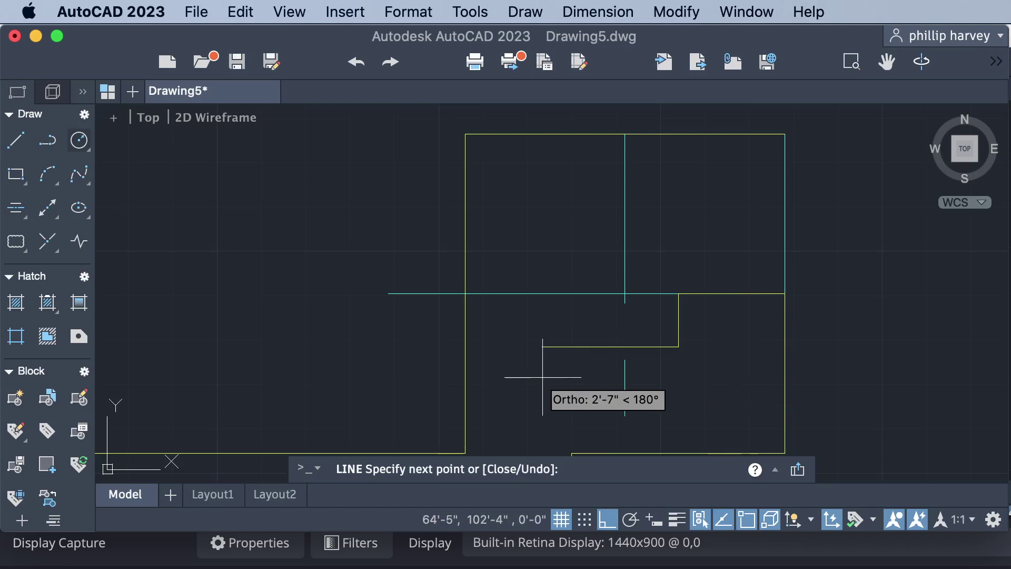
pyautogui.write('2')
pyautogui.press('Return')
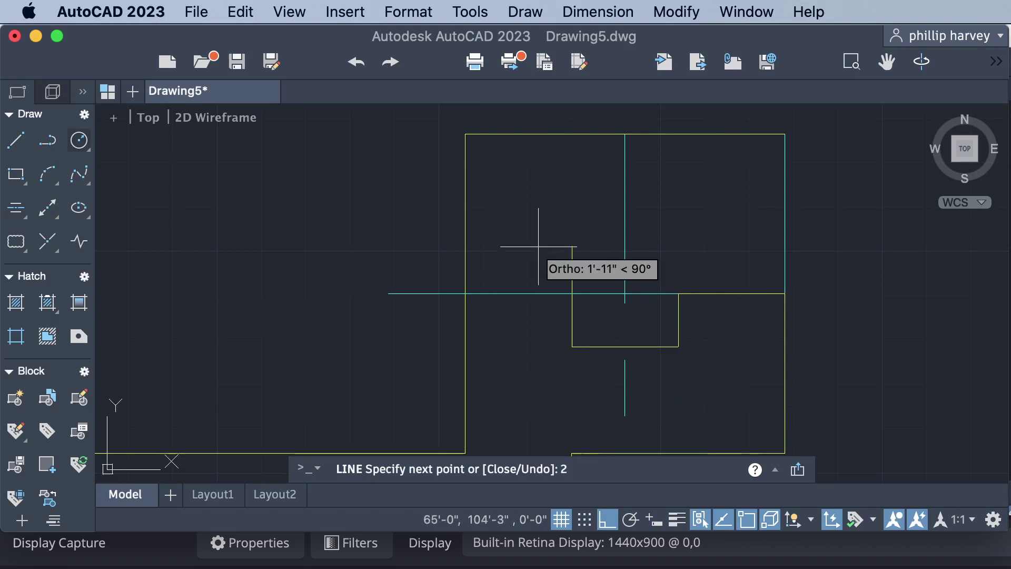
pyautogui.press('Return')
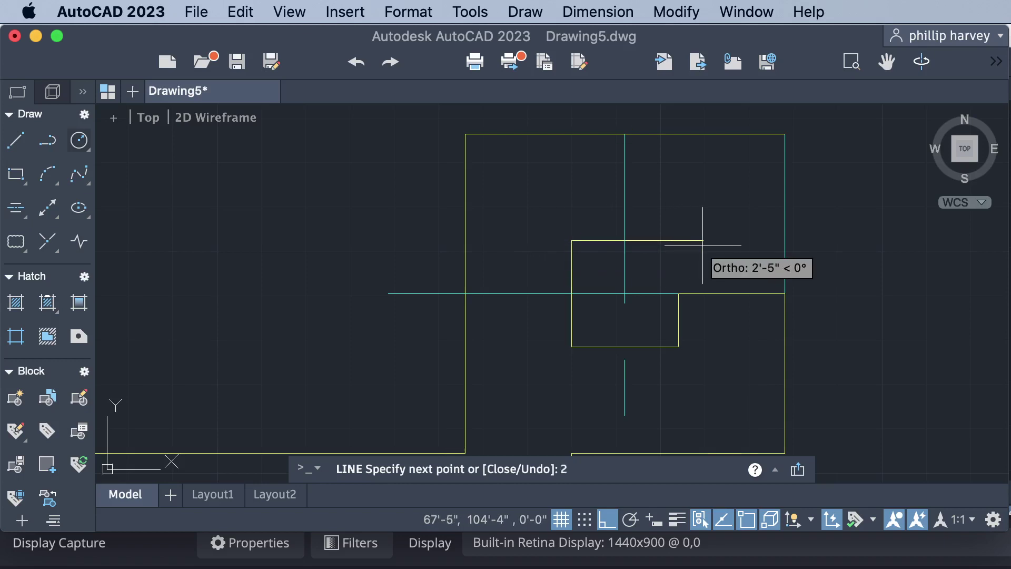
pyautogui.write('2')
pyautogui.press('Return')
pyautogui.click(678, 293)
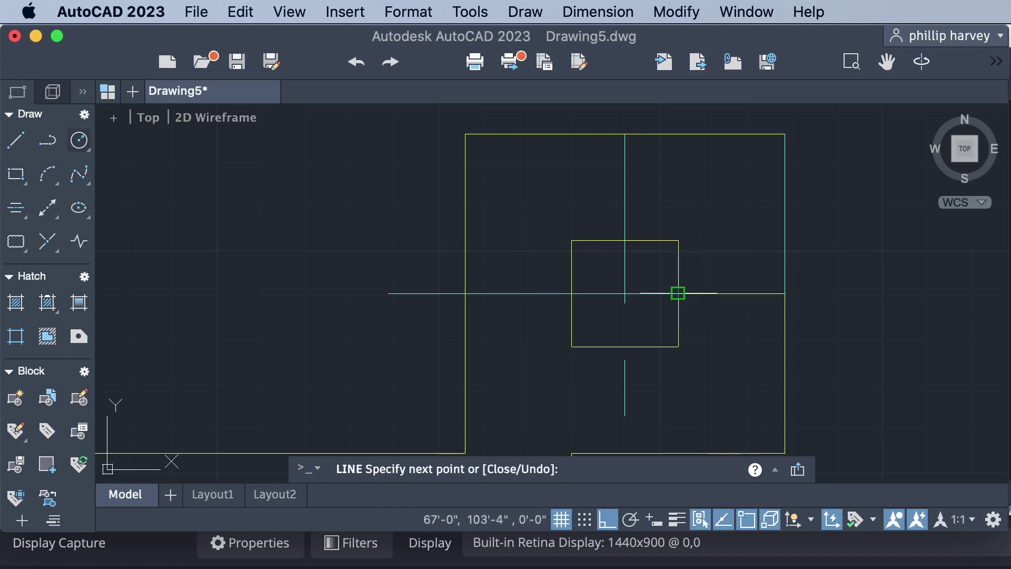
pyautogui.press('Return')
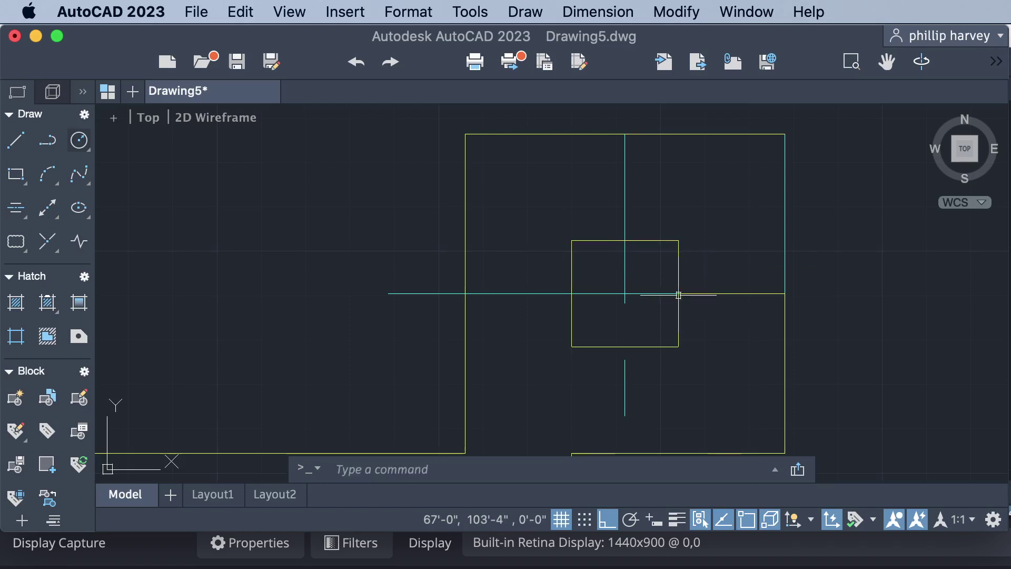
pyautogui.click(705, 293)
pyautogui.press('Escape')
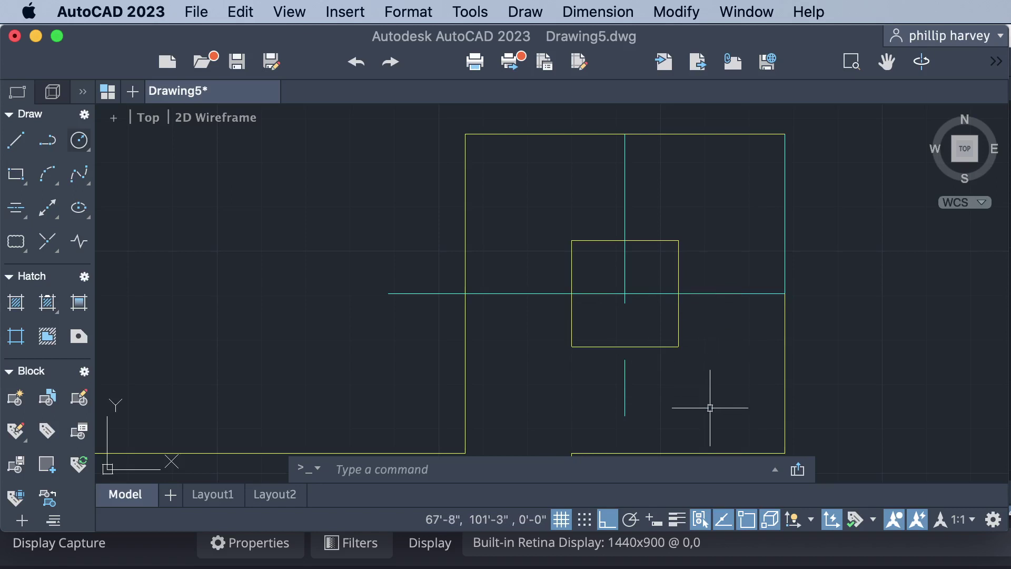
pyautogui.scroll(3, 739, 404)
pyautogui.scroll(-3, 738, 404)
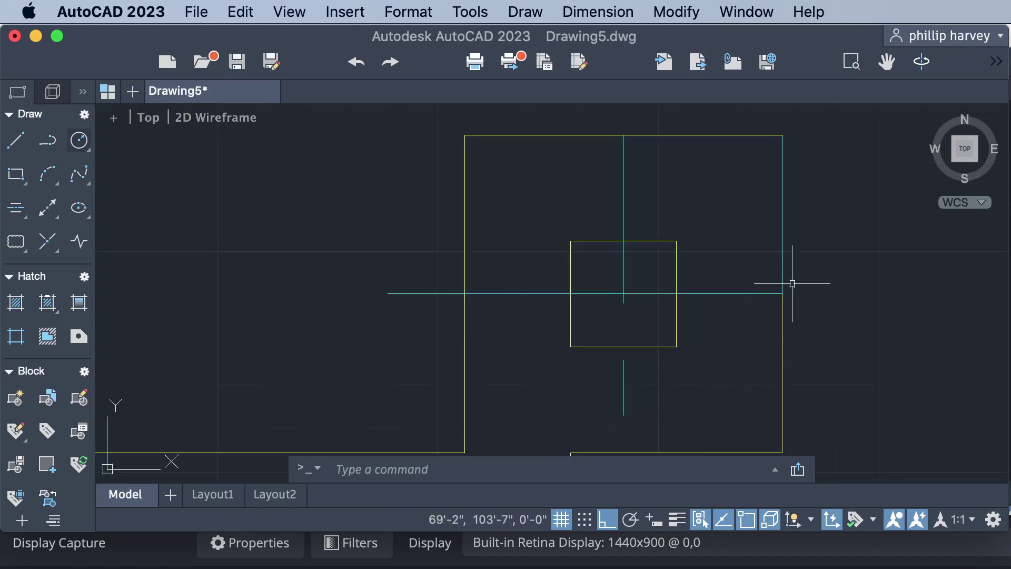
pyautogui.click(784, 243)
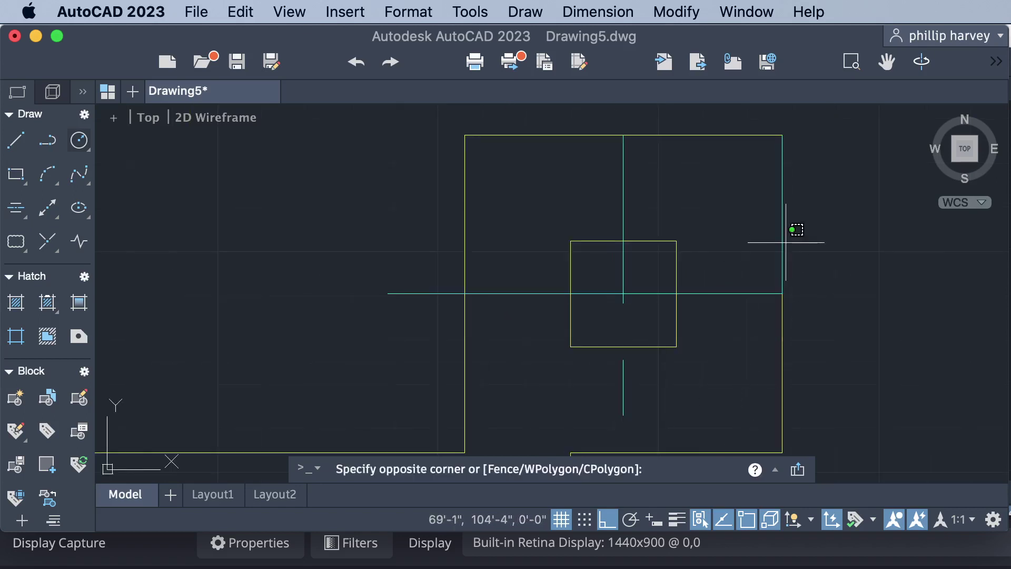
pyautogui.click(782, 241)
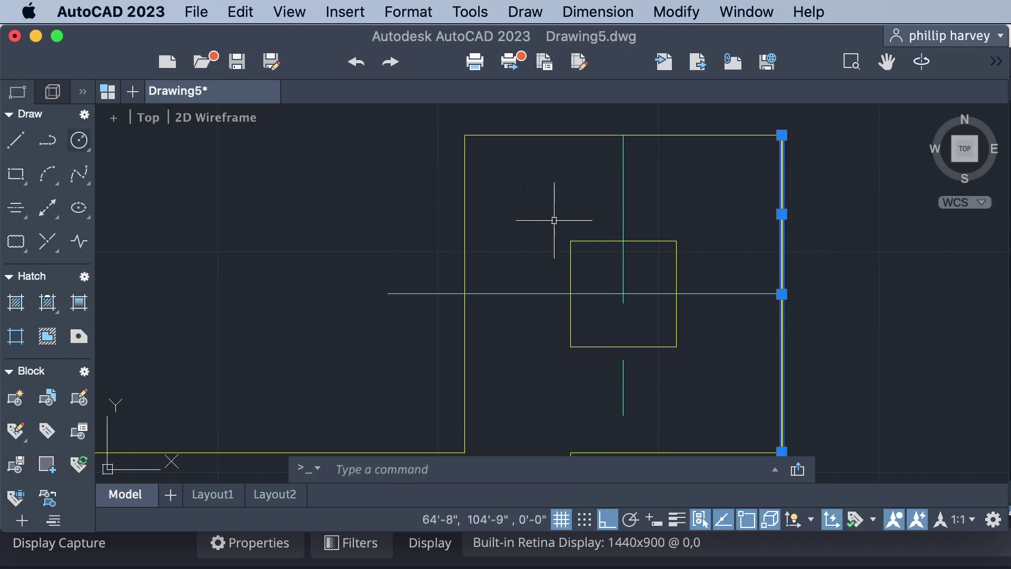
pyautogui.press('Escape')
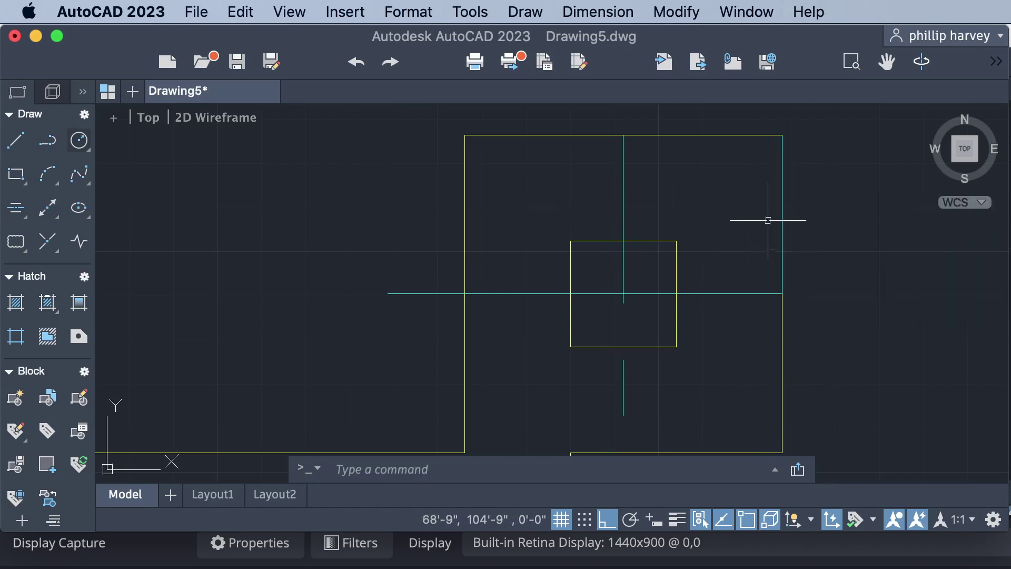
pyautogui.click(782, 207)
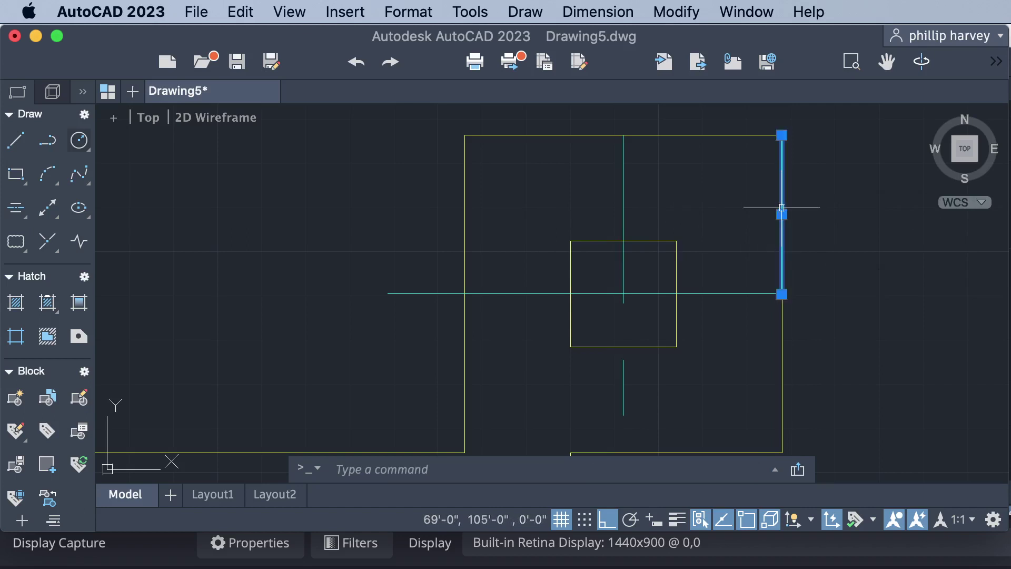
pyautogui.press('Escape')
pyautogui.scroll(5, 653, 221)
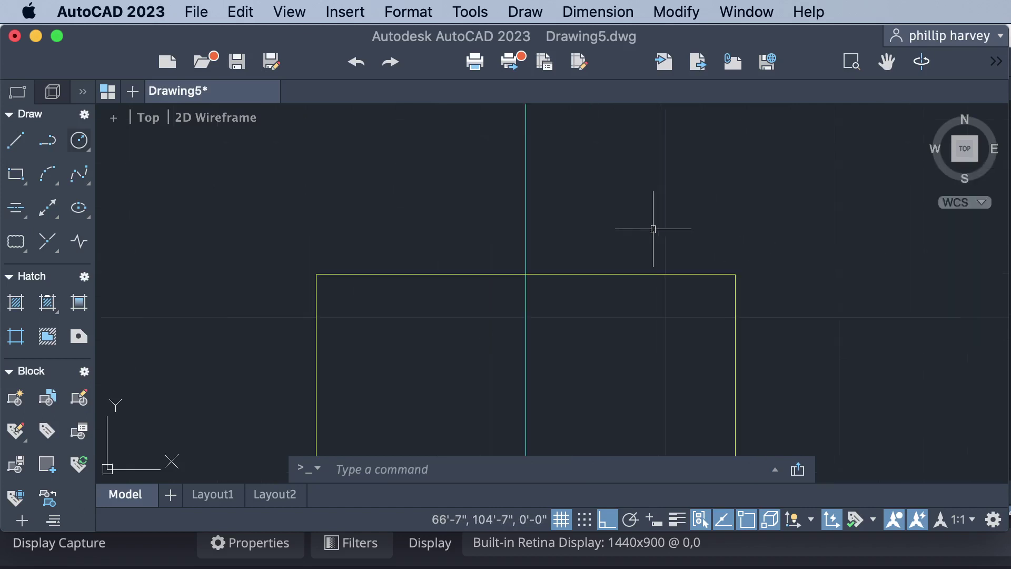
pyautogui.scroll(-5, 643, 297)
pyautogui.scroll(-2, 643, 294)
pyautogui.scroll(2, 641, 298)
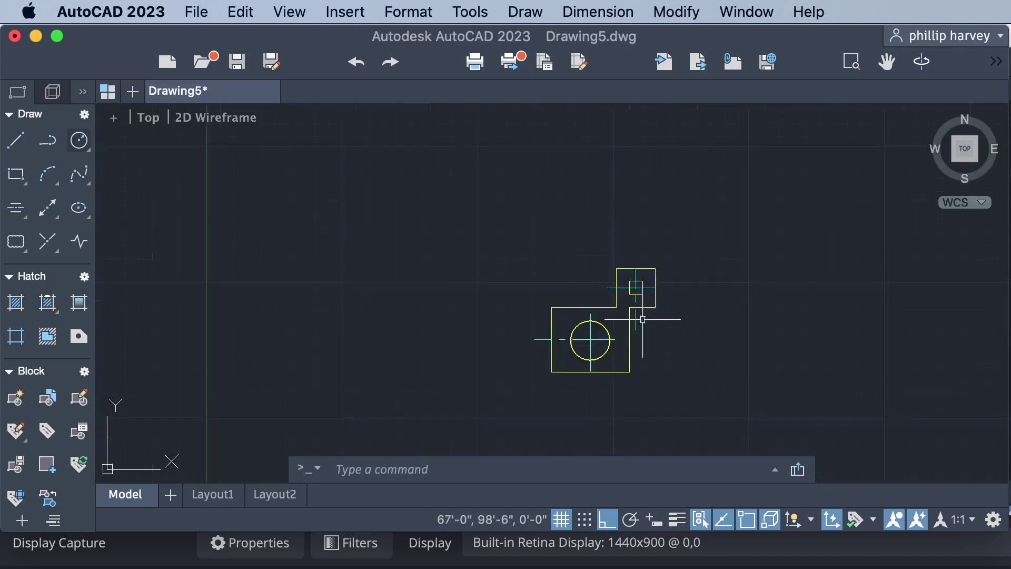
pyautogui.scroll(2, 639, 312)
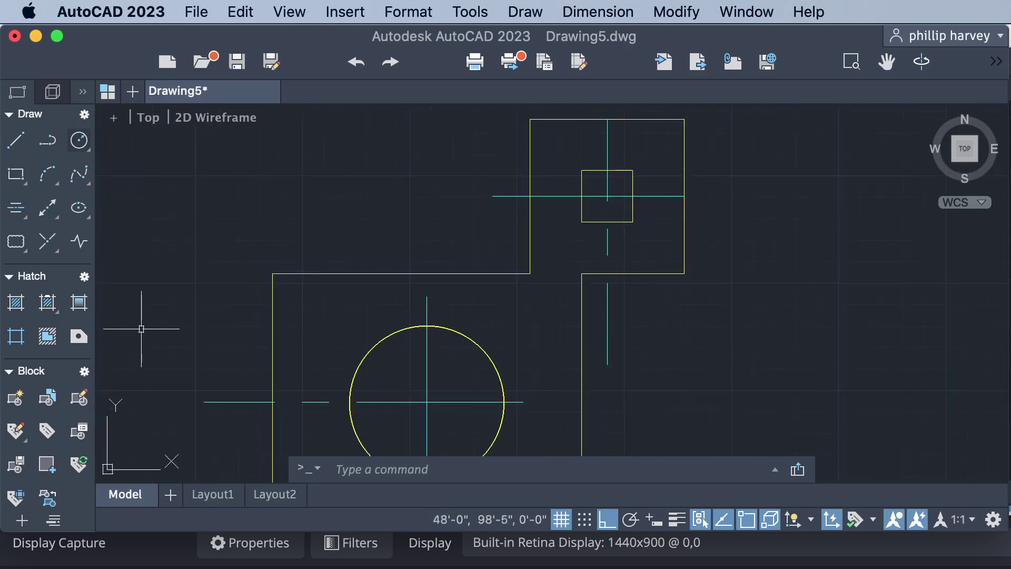
pyautogui.scroll(-3, 58, 389)
pyautogui.scroll(-2, 59, 389)
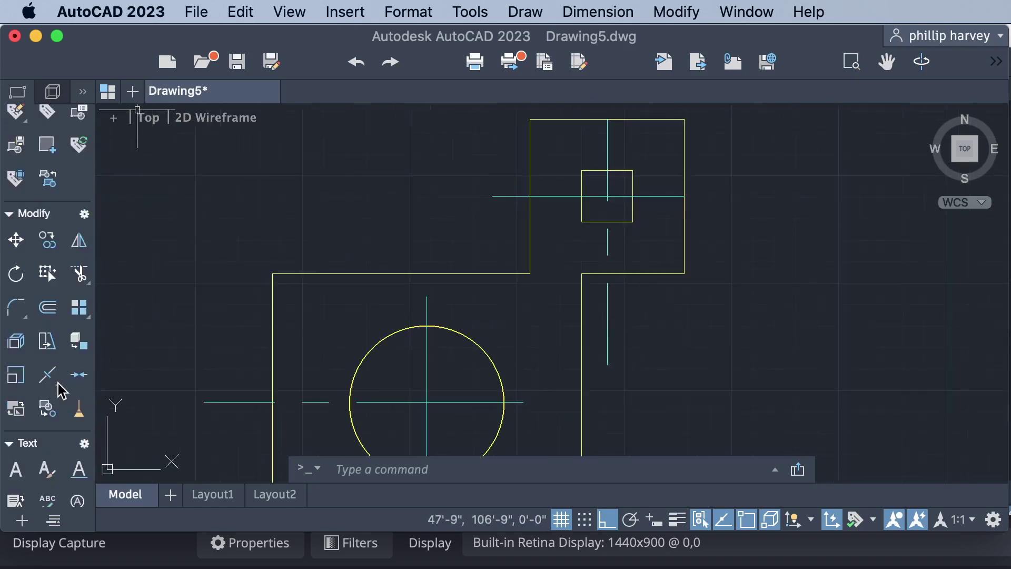
pyautogui.click(79, 273)
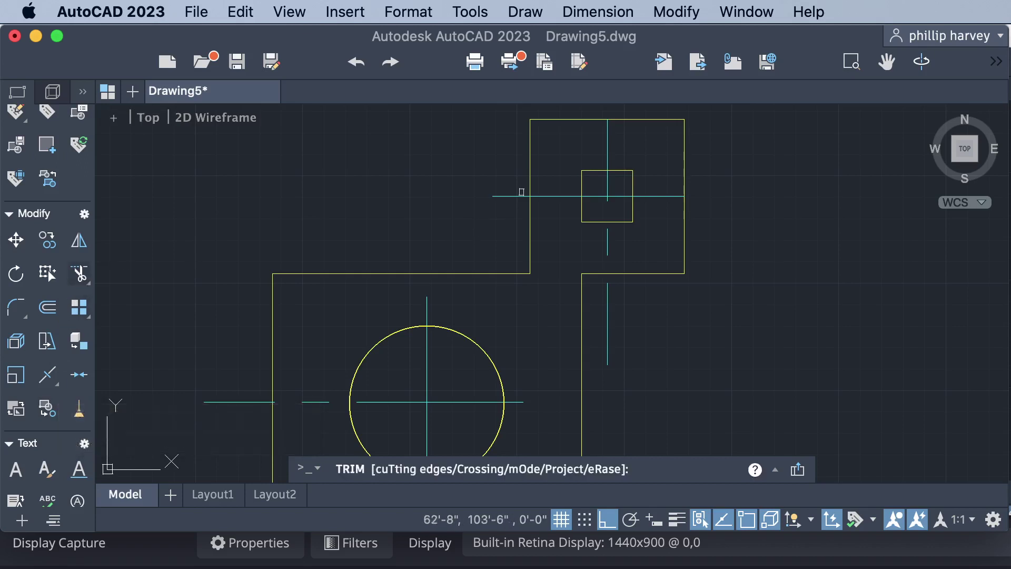
pyautogui.click(496, 196)
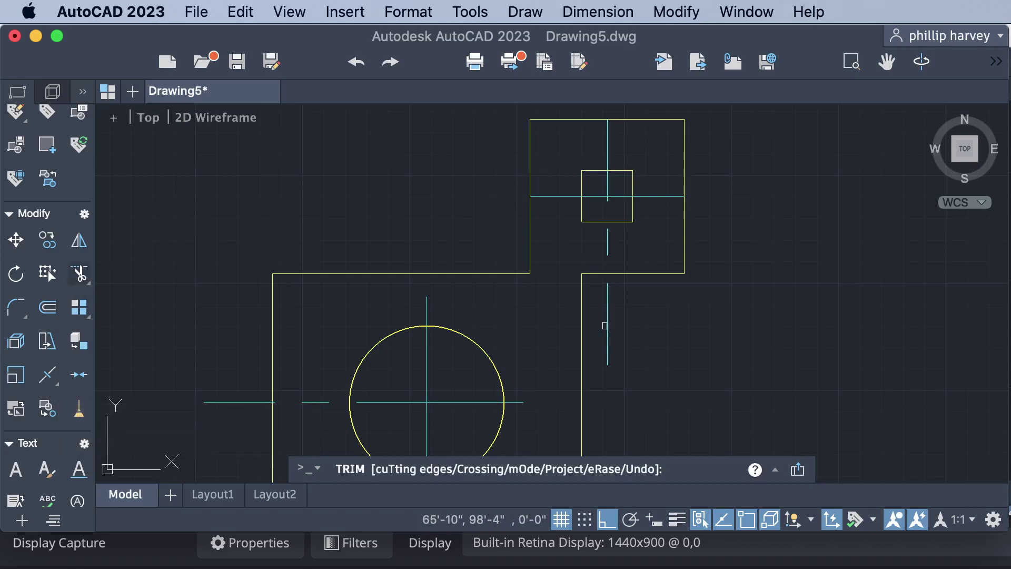
pyautogui.scroll(-5, 609, 287)
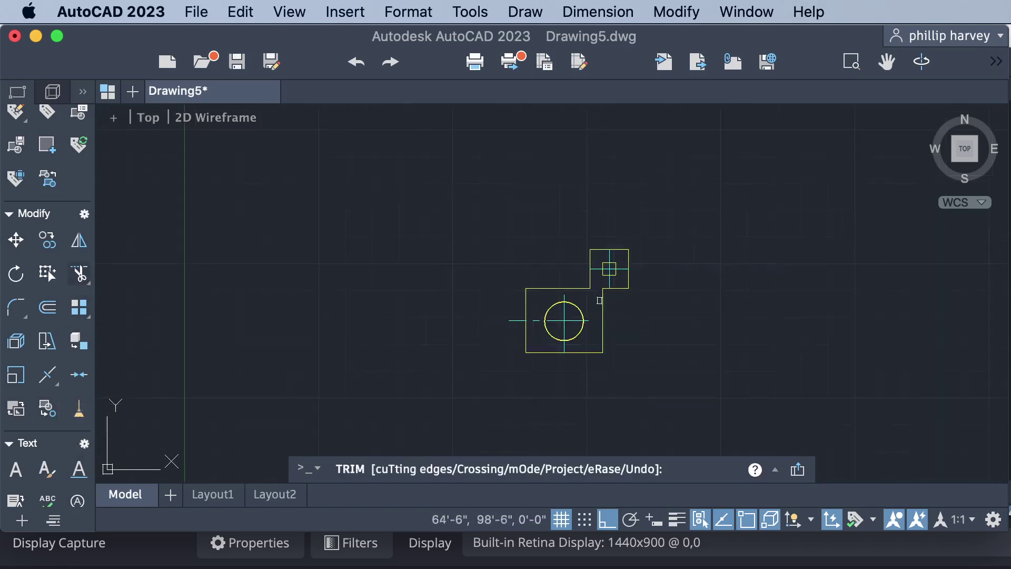
pyautogui.scroll(2, 563, 295)
pyautogui.scroll(3, 513, 281)
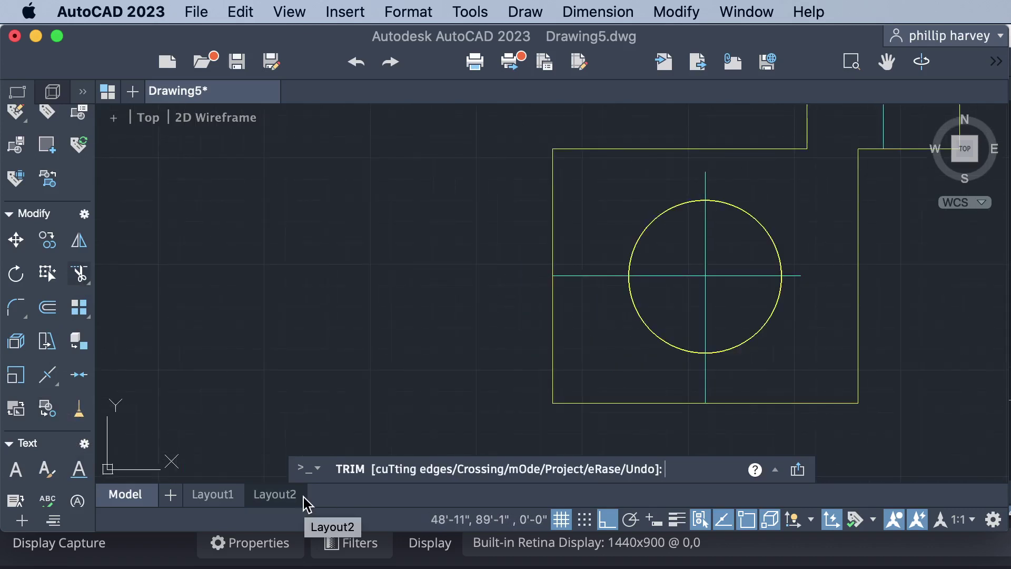
pyautogui.press('Escape')
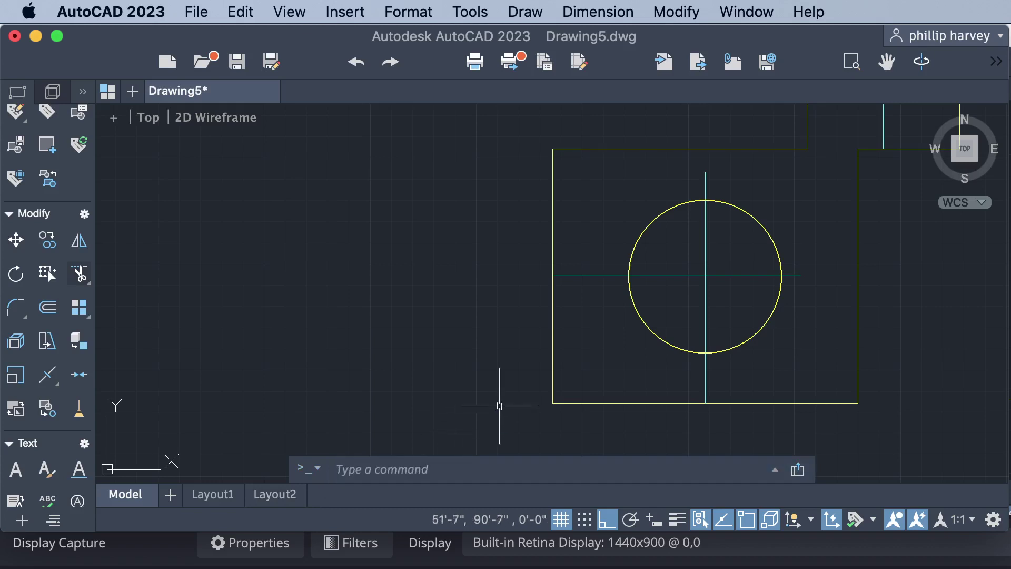
pyautogui.scroll(-5, 534, 384)
pyautogui.scroll(6, 584, 362)
pyautogui.scroll(-3, 585, 362)
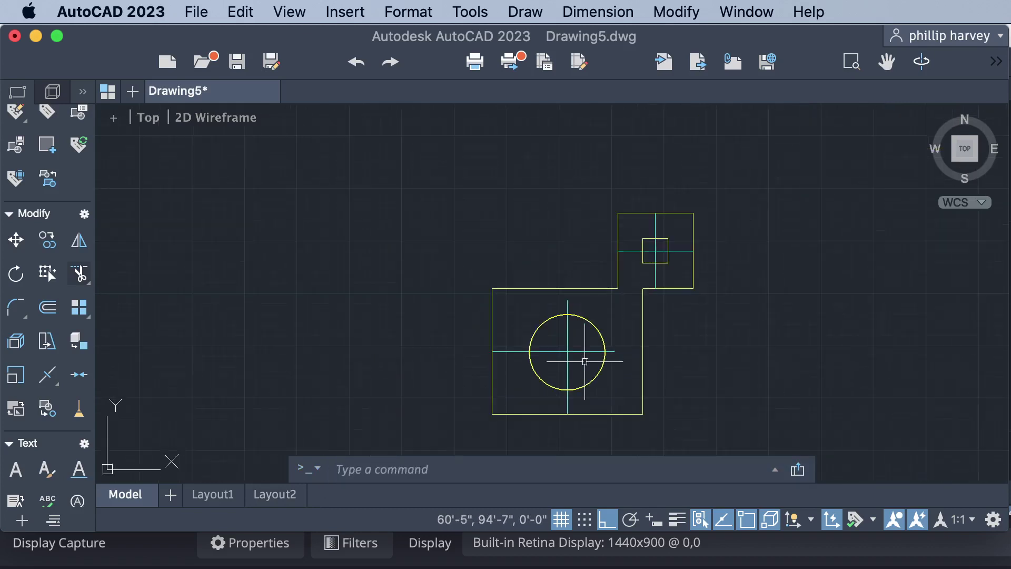
pyautogui.scroll(3, 584, 361)
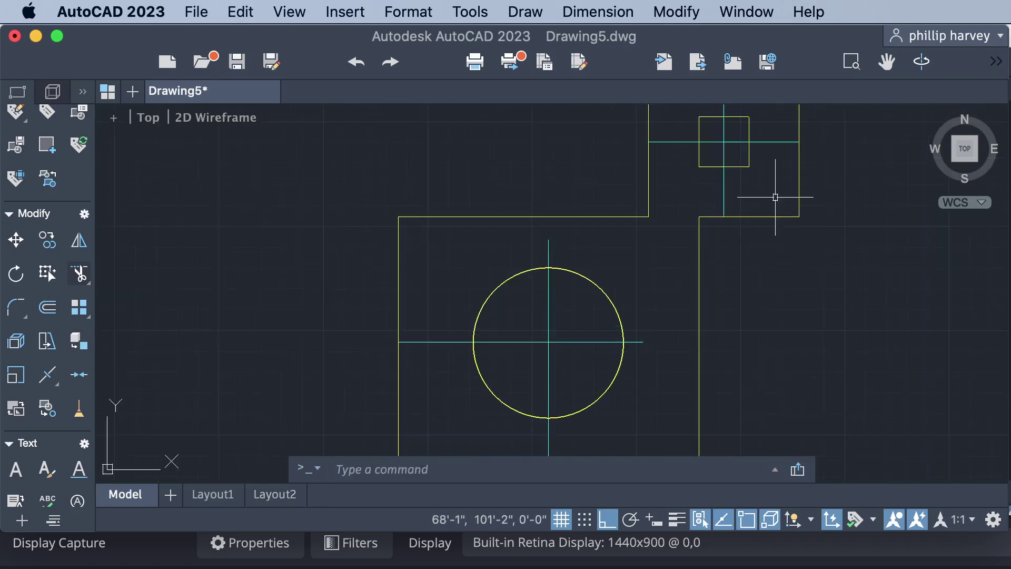
pyautogui.scroll(-3, 772, 197)
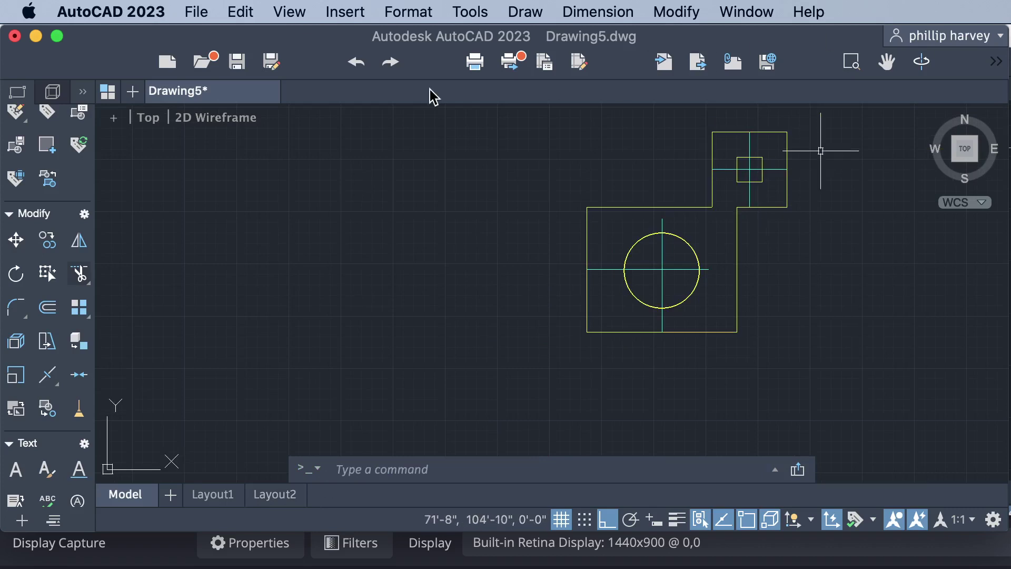
pyautogui.scroll(-2, 27, 429)
# Step: Dimension the outline's bottom edge corner to corner at 12', placed below the rectangle
pyautogui.scroll(-3, 27, 429)
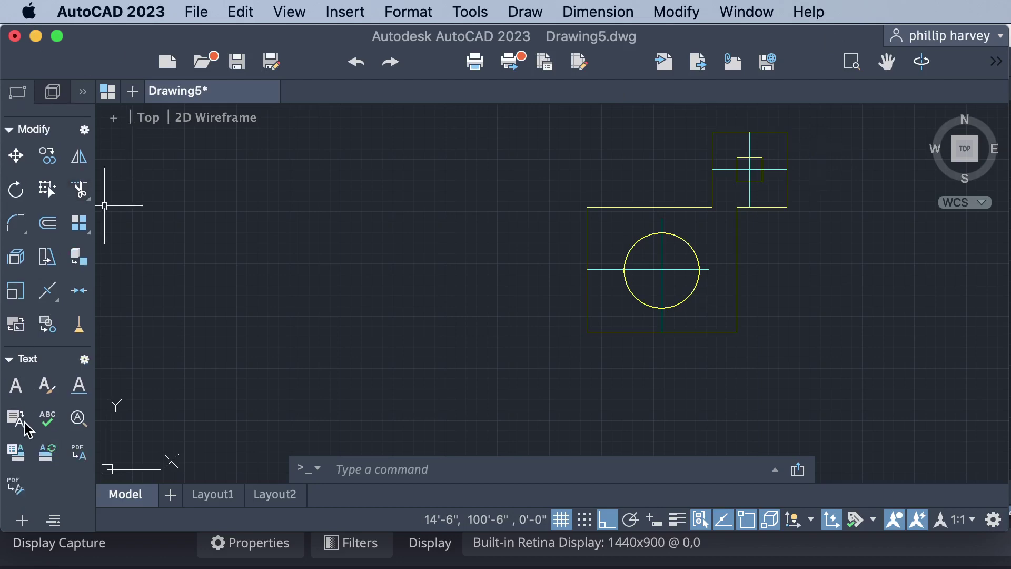
pyautogui.scroll(-5, 28, 430)
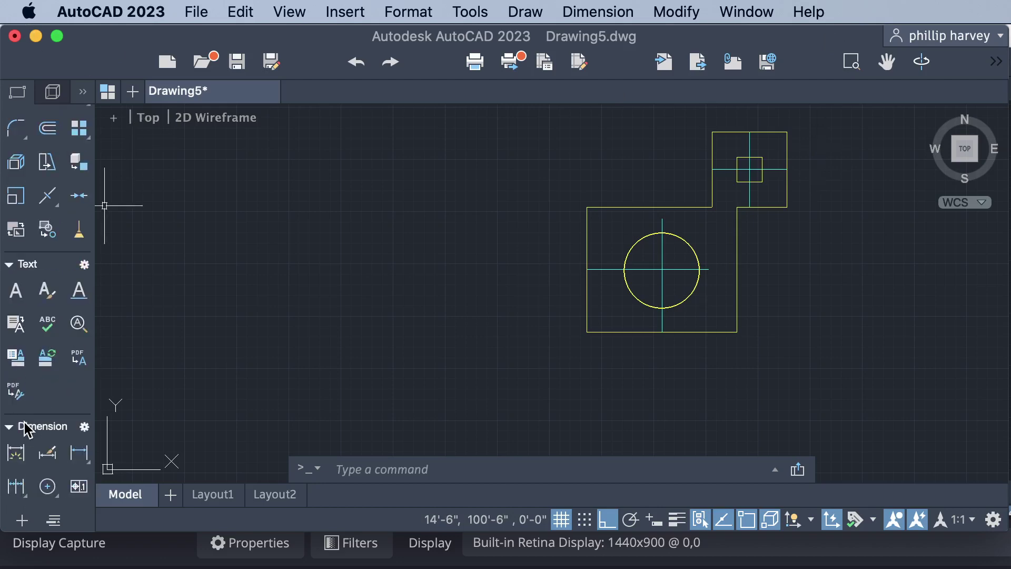
pyautogui.click(15, 453)
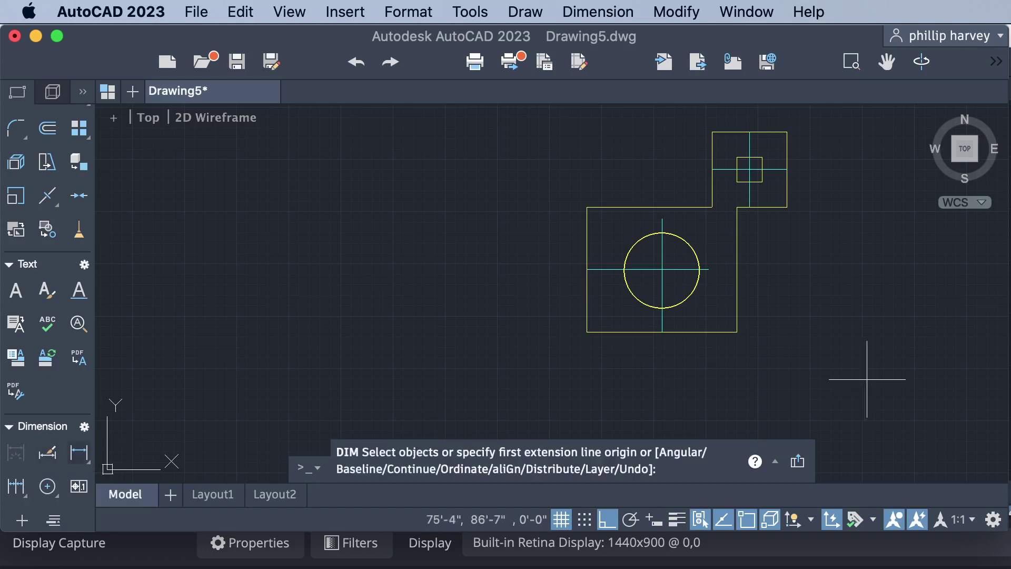
pyautogui.scroll(6, 735, 376)
pyautogui.scroll(-3, 735, 376)
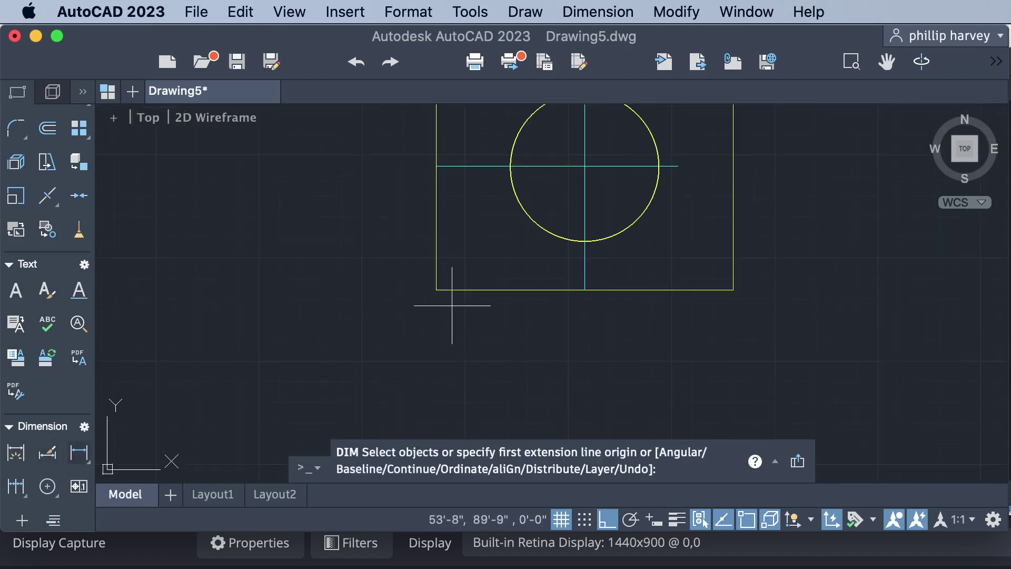
pyautogui.click(436, 290)
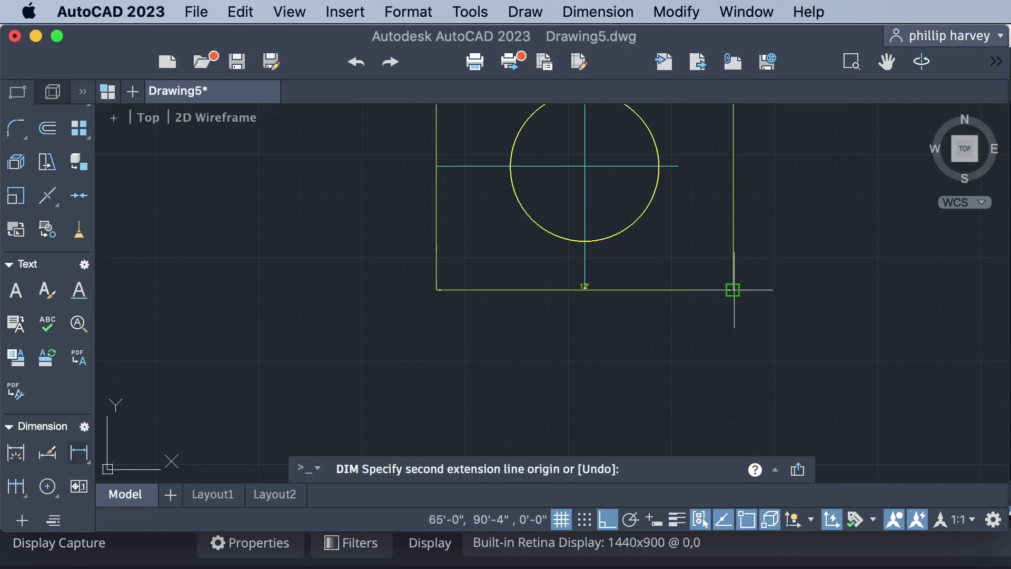
pyautogui.click(733, 290)
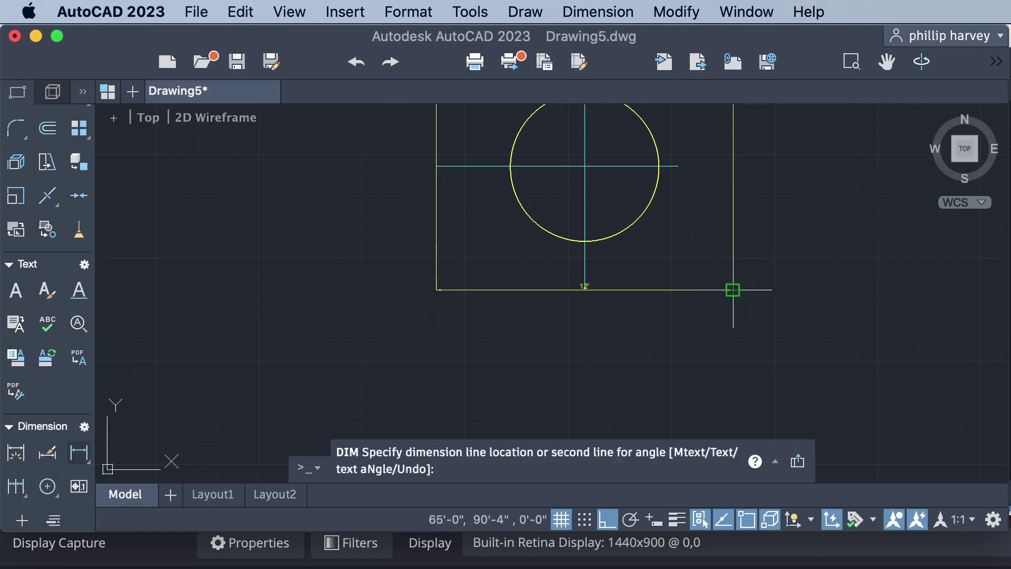
pyautogui.click(742, 373)
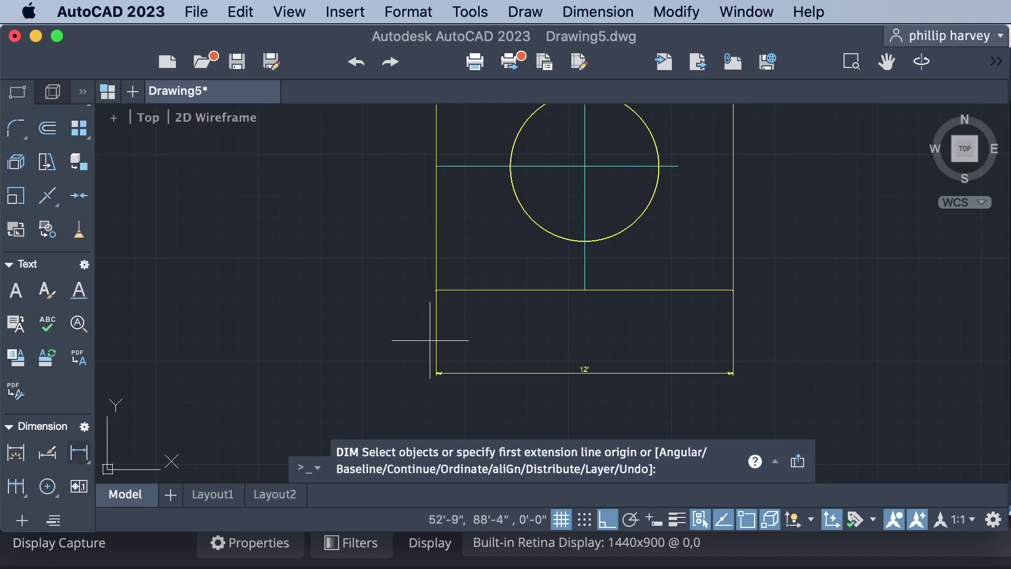
pyautogui.press('Escape')
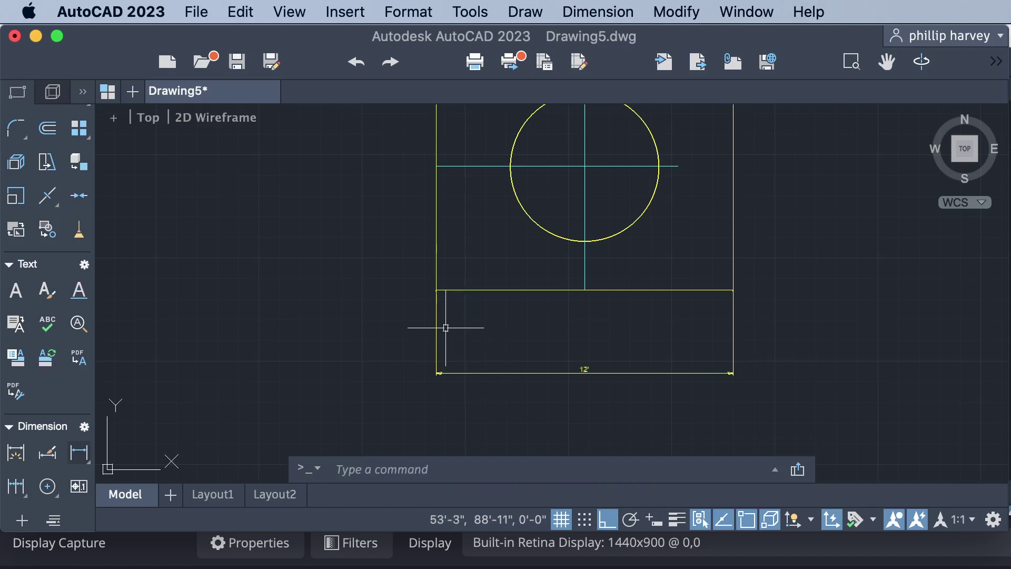
pyautogui.click(437, 326)
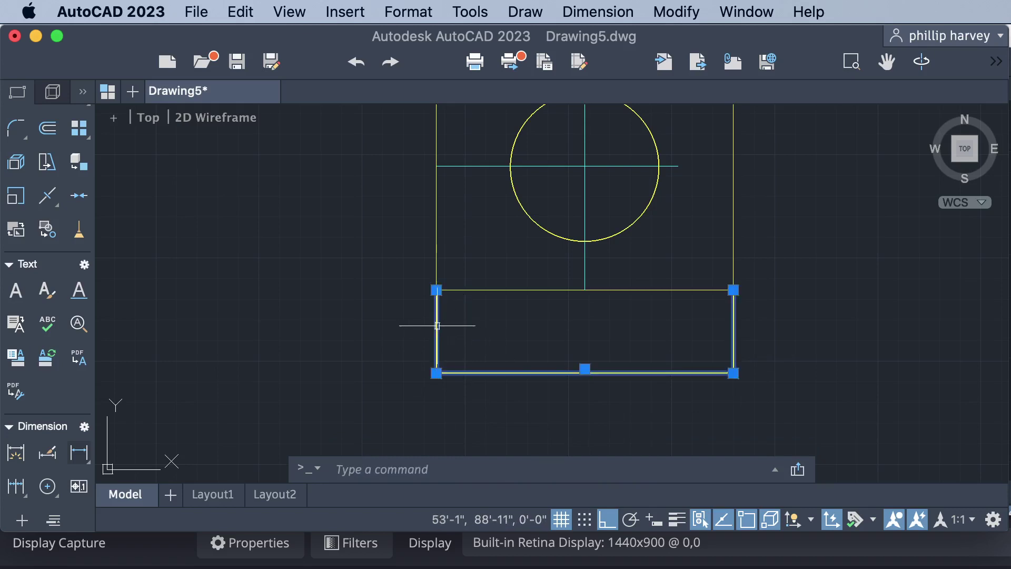
# Step: Move the 12' dimension onto the dim layer so it turns red
pyautogui.rightClick(437, 326)
pyautogui.moveTo(504, 349)
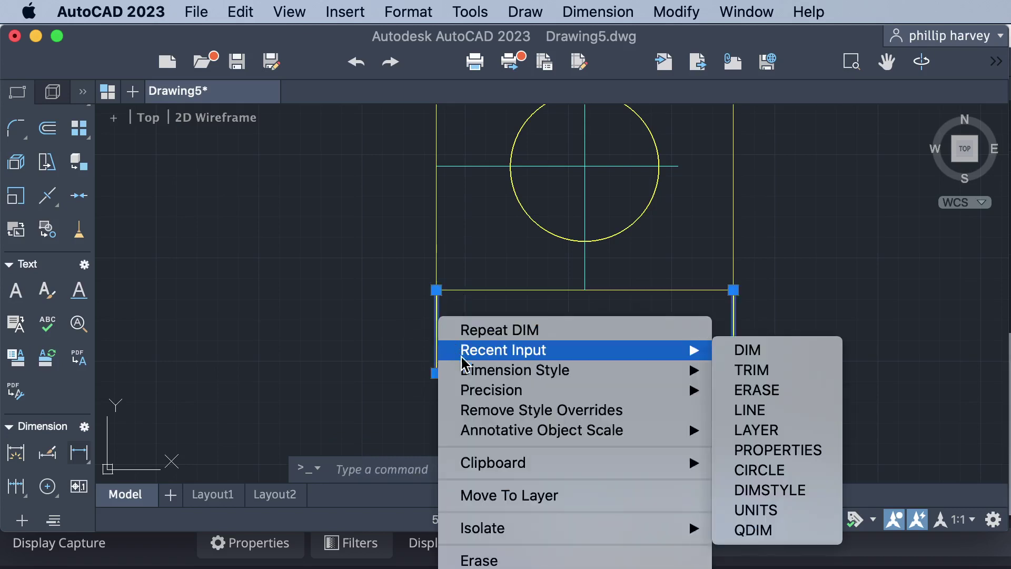
pyautogui.click(672, 485)
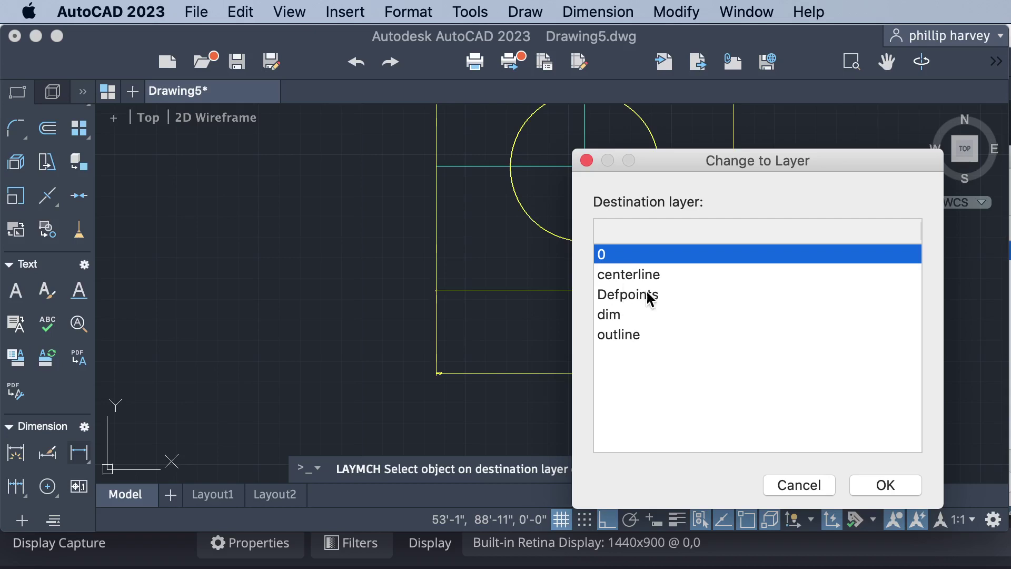
pyautogui.click(624, 316)
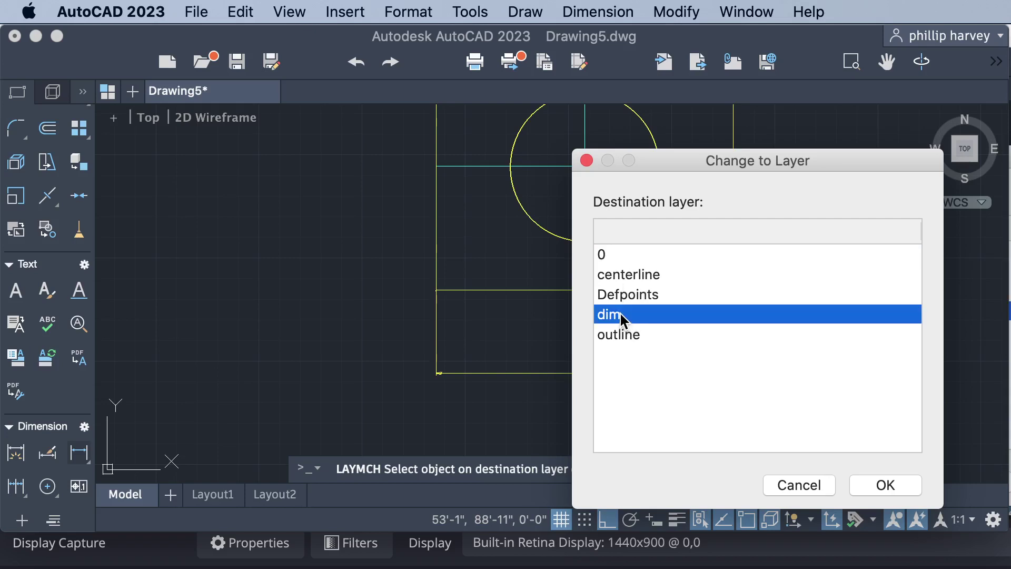
pyautogui.click(887, 490)
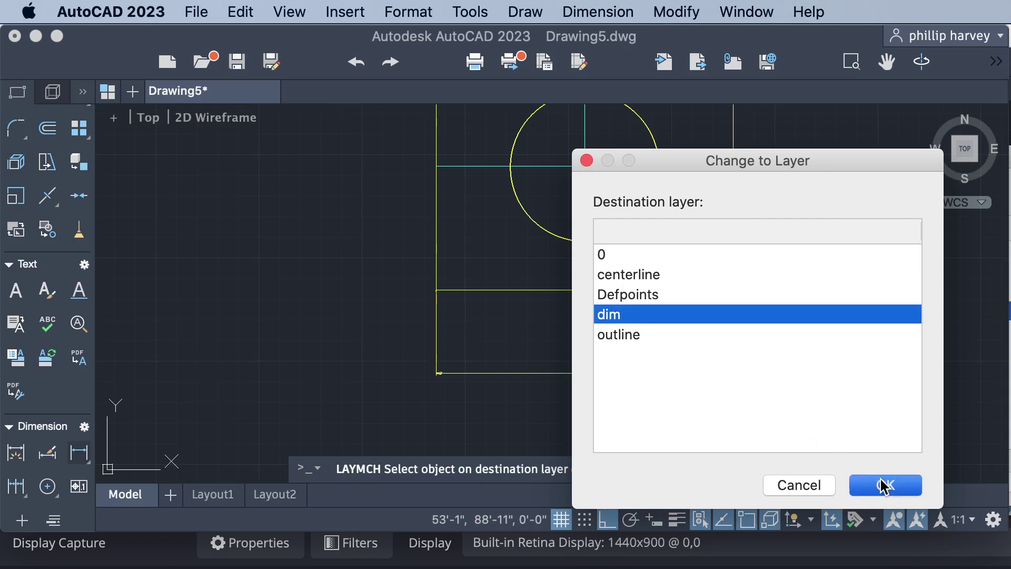
pyautogui.scroll(3, 574, 433)
pyautogui.scroll(-5, 574, 432)
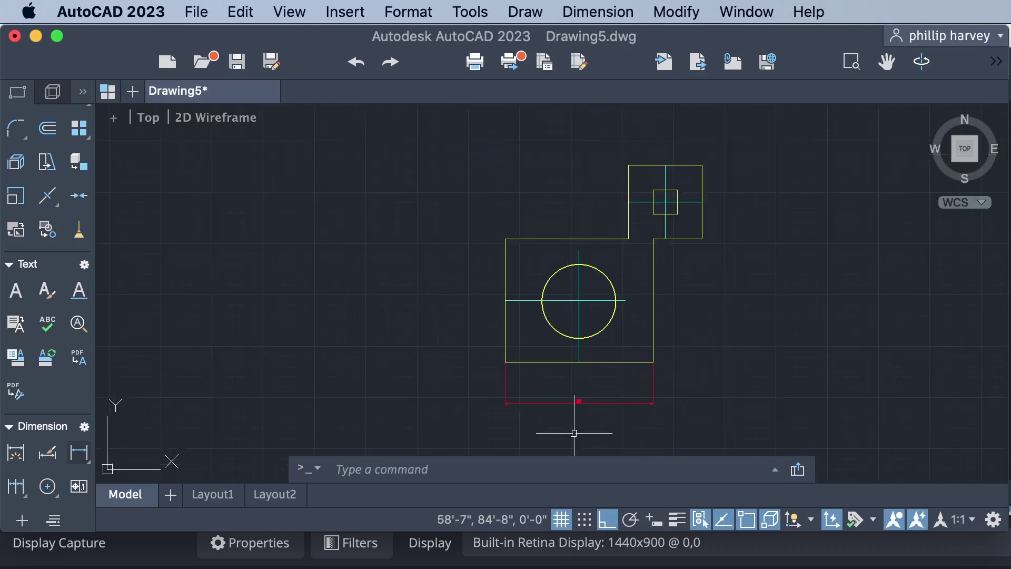
pyautogui.scroll(5, 574, 433)
pyautogui.scroll(3, 574, 433)
pyautogui.scroll(-3, 574, 433)
pyautogui.scroll(-2, 574, 433)
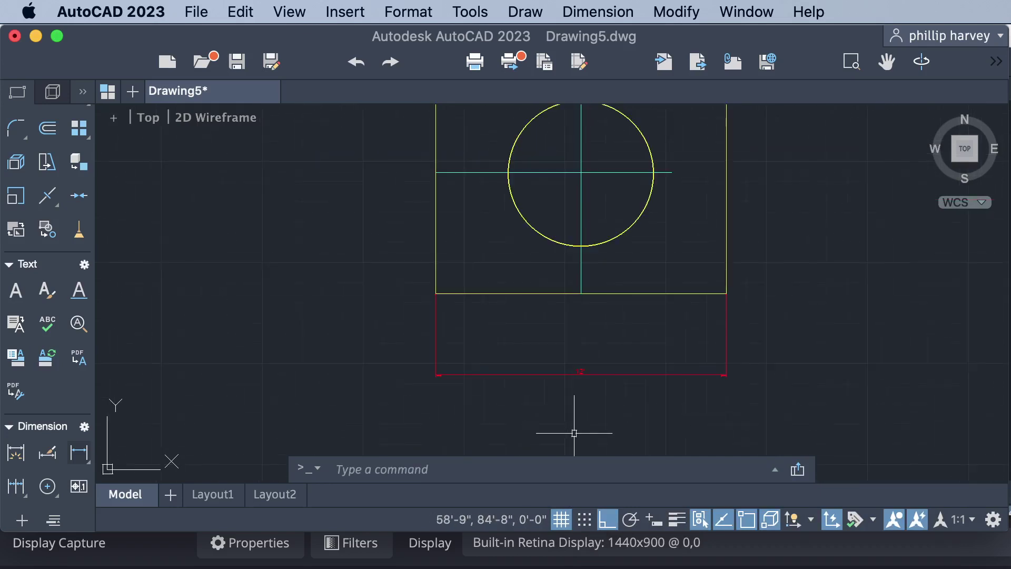
pyautogui.scroll(2, 574, 433)
pyautogui.scroll(-2, 574, 433)
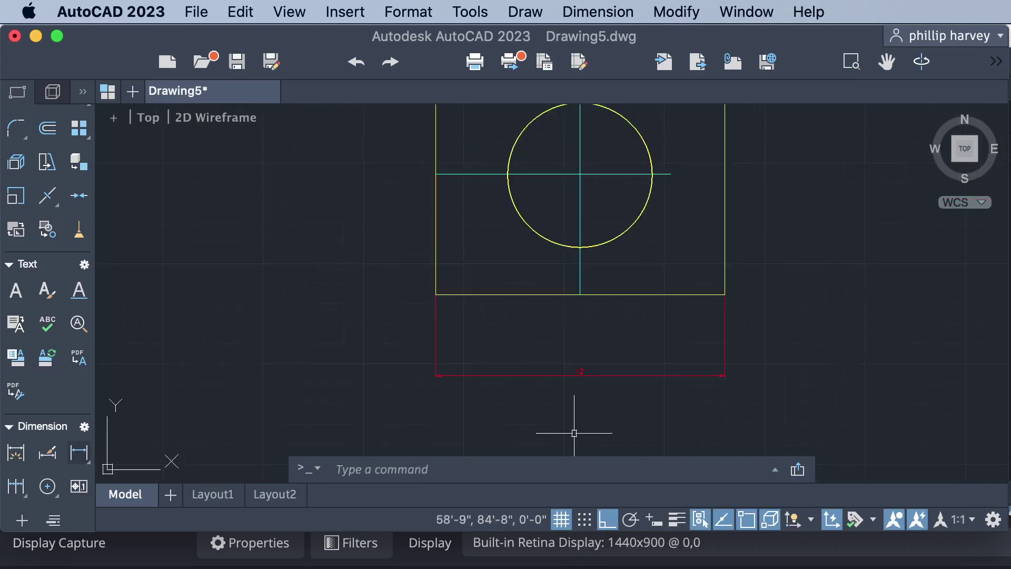
pyautogui.scroll(-2, 574, 433)
pyautogui.scroll(2, 574, 433)
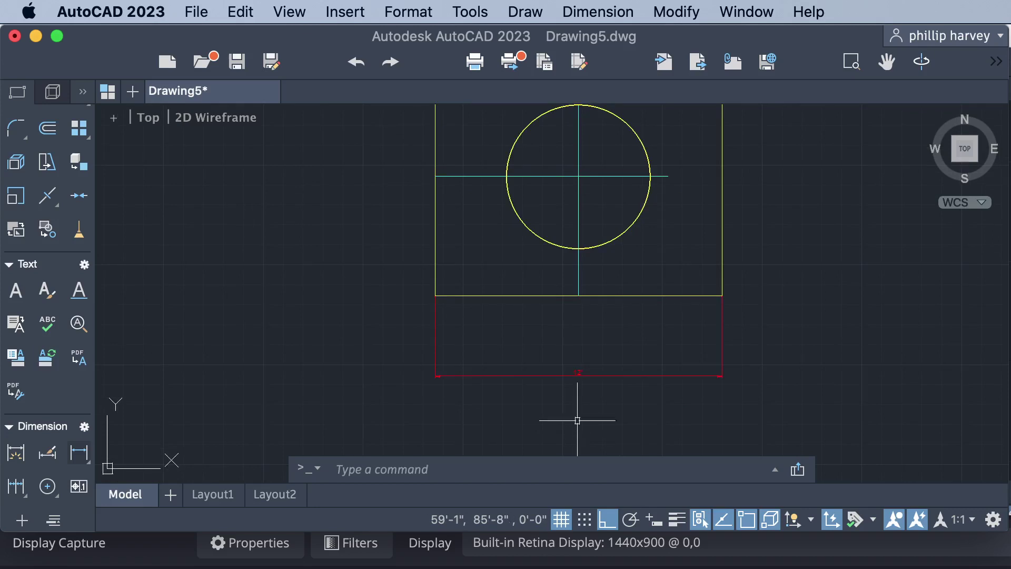
# Step: Delete the red 12' dimension and set dim as the current layer in the Layers palette
pyautogui.click(437, 318)
pyautogui.press('Delete')
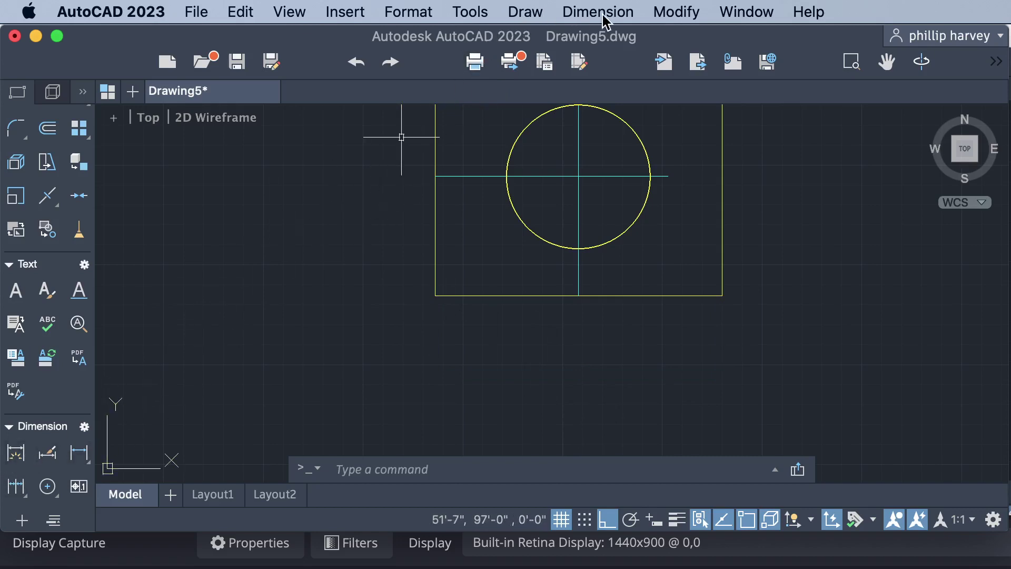
pyautogui.click(413, 11)
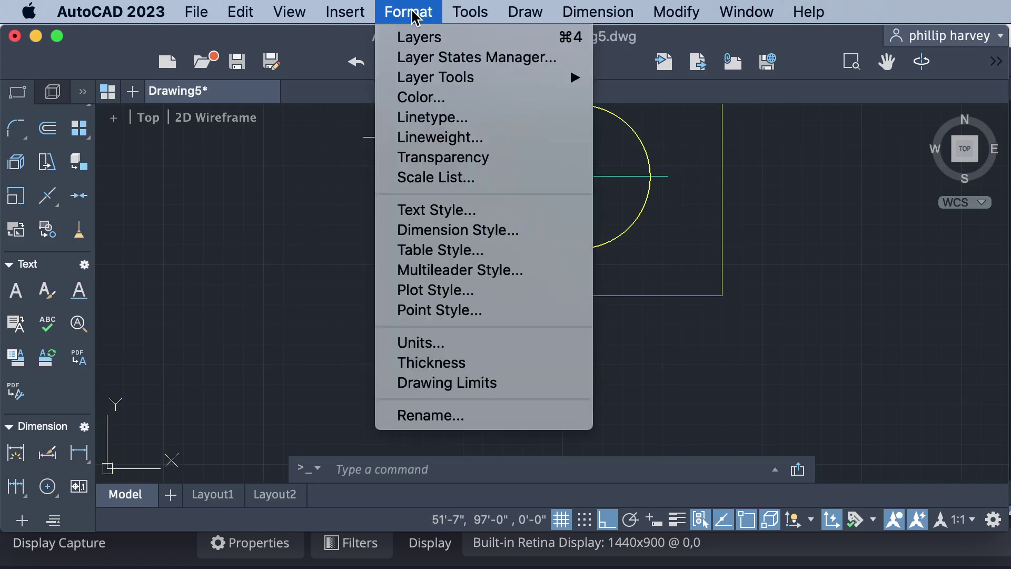
pyautogui.click(420, 39)
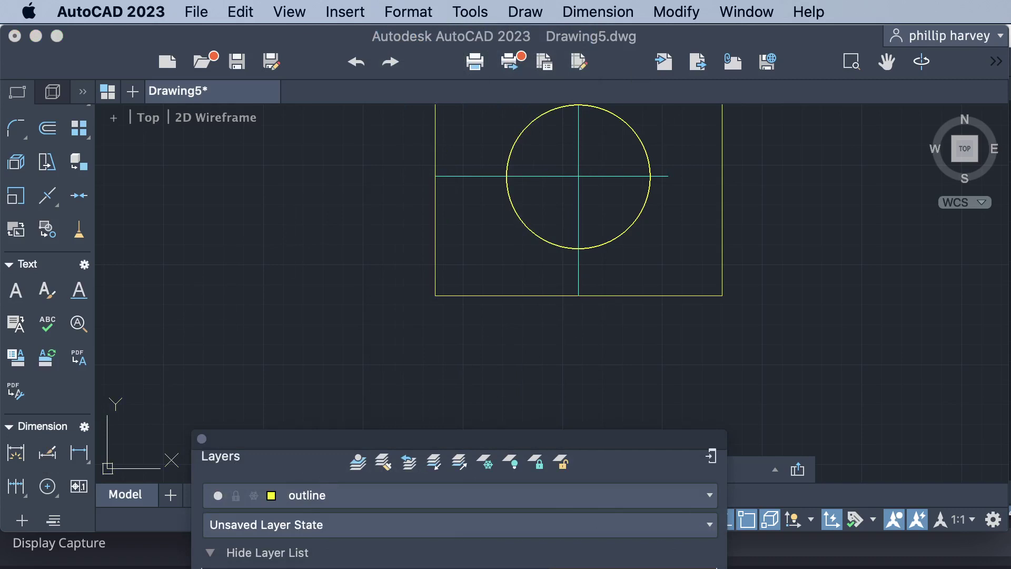
pyautogui.click(404, 413)
pyautogui.click(203, 442)
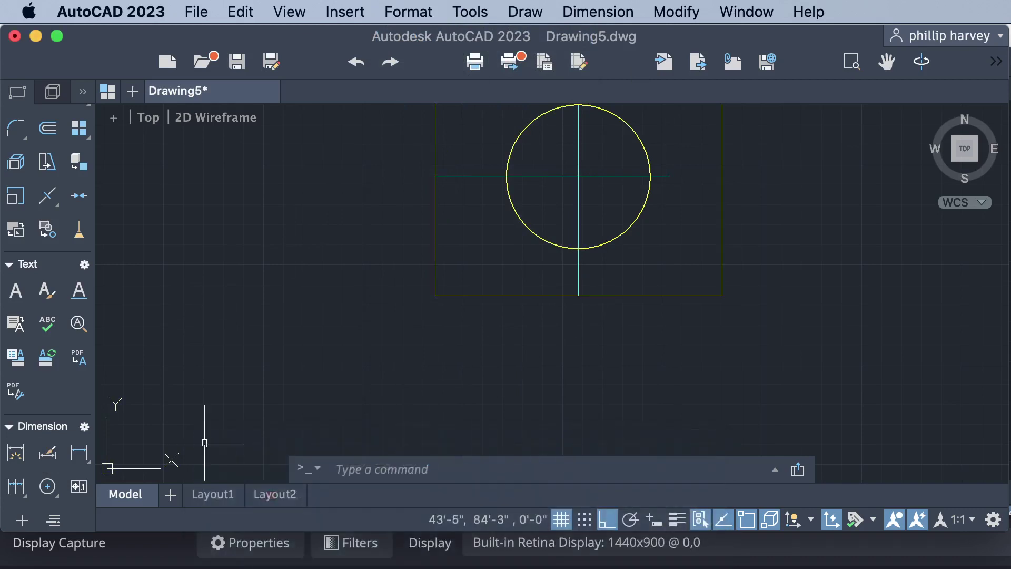
pyautogui.scroll(6, 33, 282)
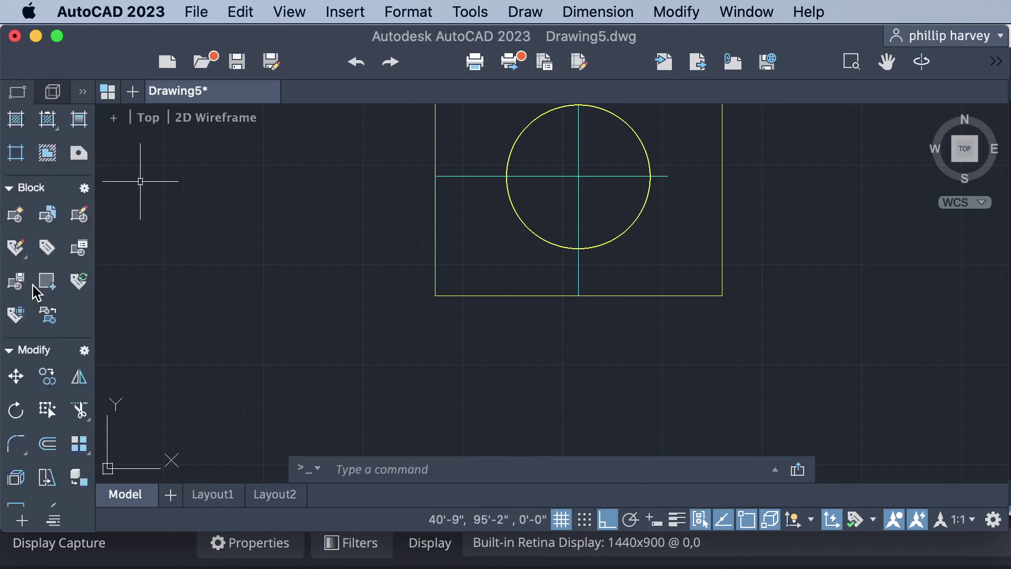
pyautogui.scroll(-4, 34, 287)
pyautogui.scroll(-4, 26, 327)
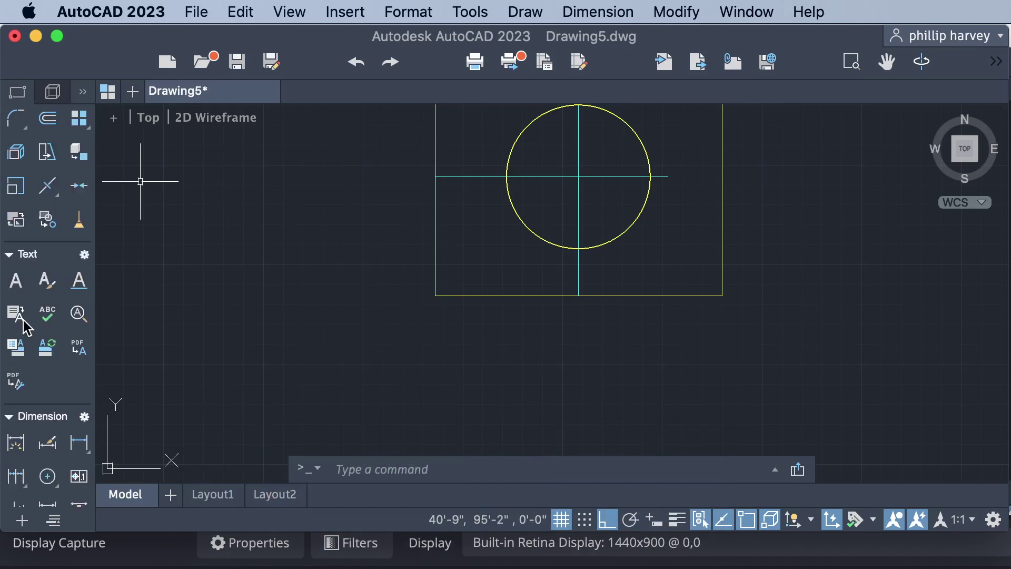
# Step: Dimension the bottom edge's left half at 6', from the bottom-left corner to the centerline
pyautogui.click(15, 444)
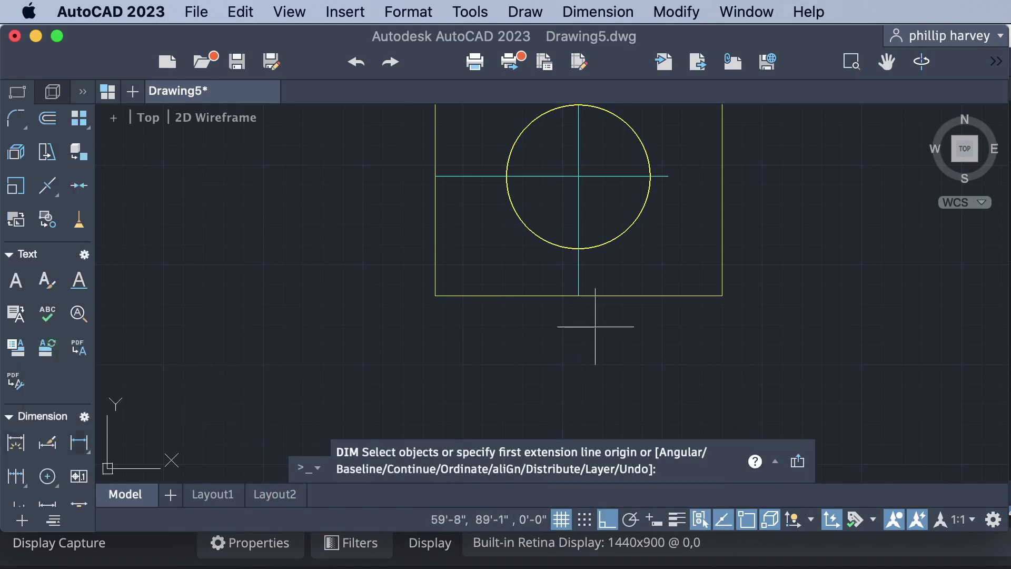
pyautogui.click(436, 295)
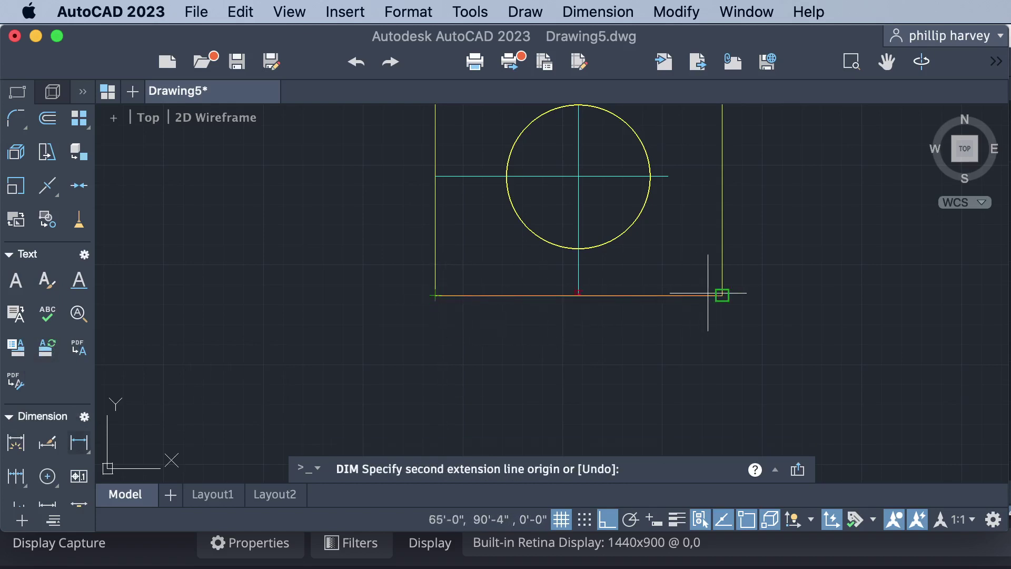
pyautogui.click(579, 295)
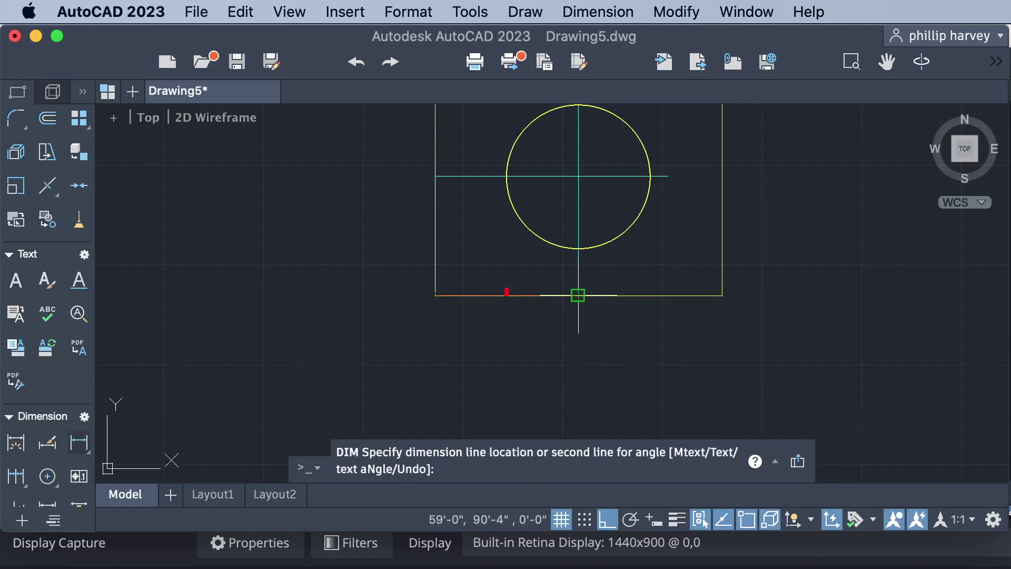
pyautogui.click(554, 345)
pyautogui.scroll(5, 554, 344)
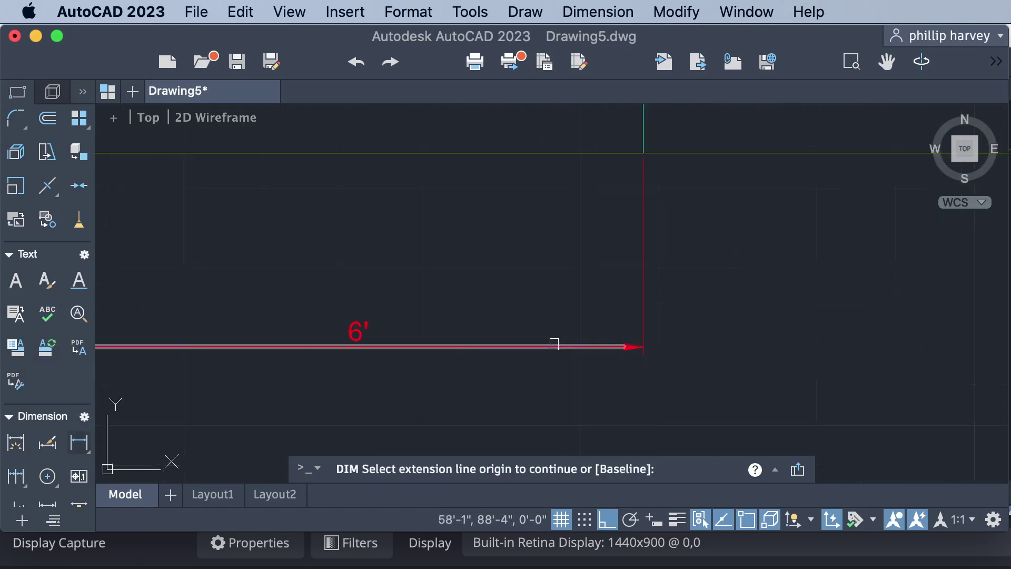
pyautogui.scroll(-5, 554, 343)
pyautogui.press('Return')
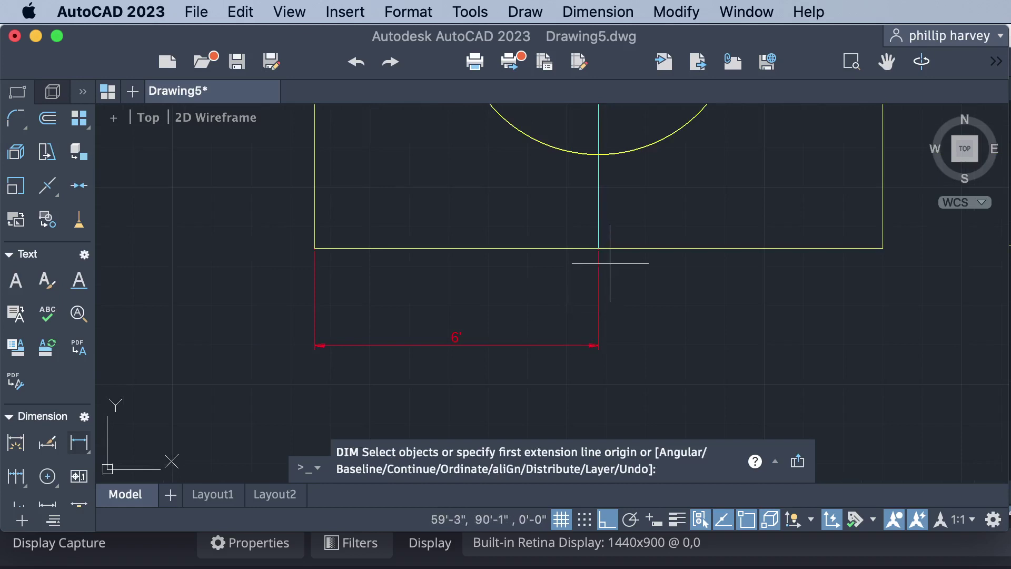
# Step: Add a 6' dimension on the bottom edge's right half, from the centerline to the bottom-right corner
pyautogui.click(598, 248)
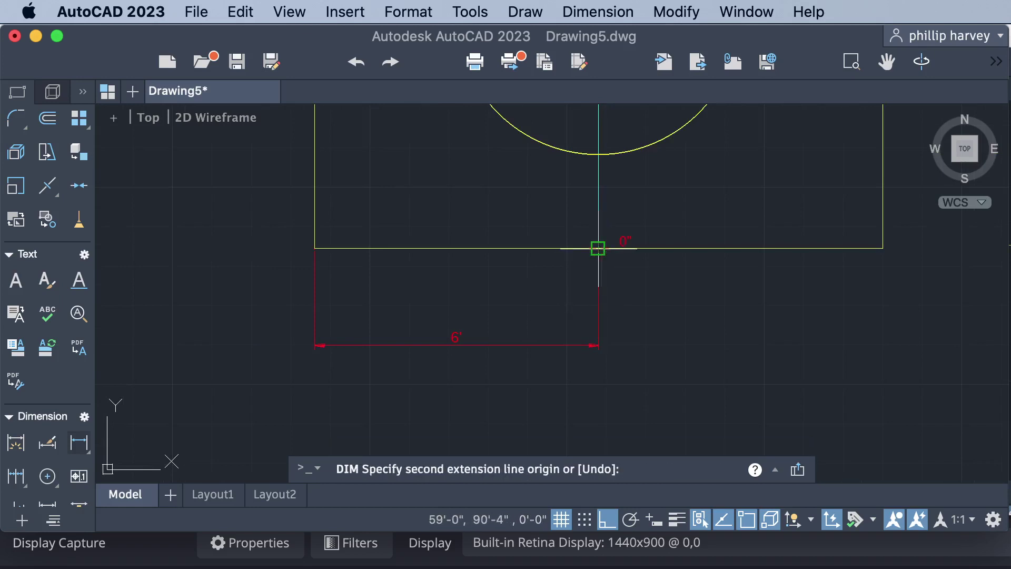
pyautogui.click(883, 248)
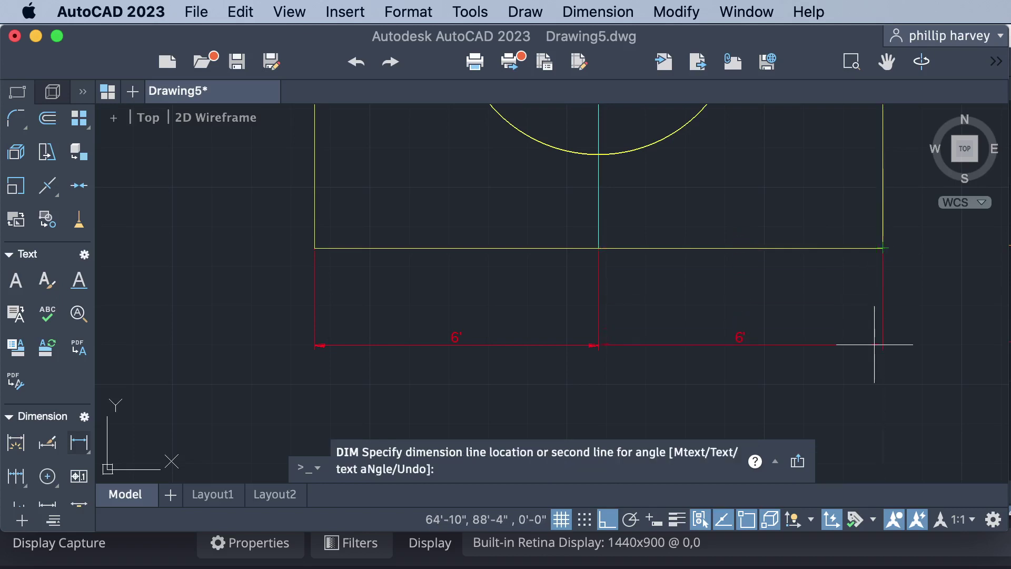
pyautogui.click(874, 344)
pyautogui.scroll(-5, 874, 344)
pyautogui.scroll(8, 874, 344)
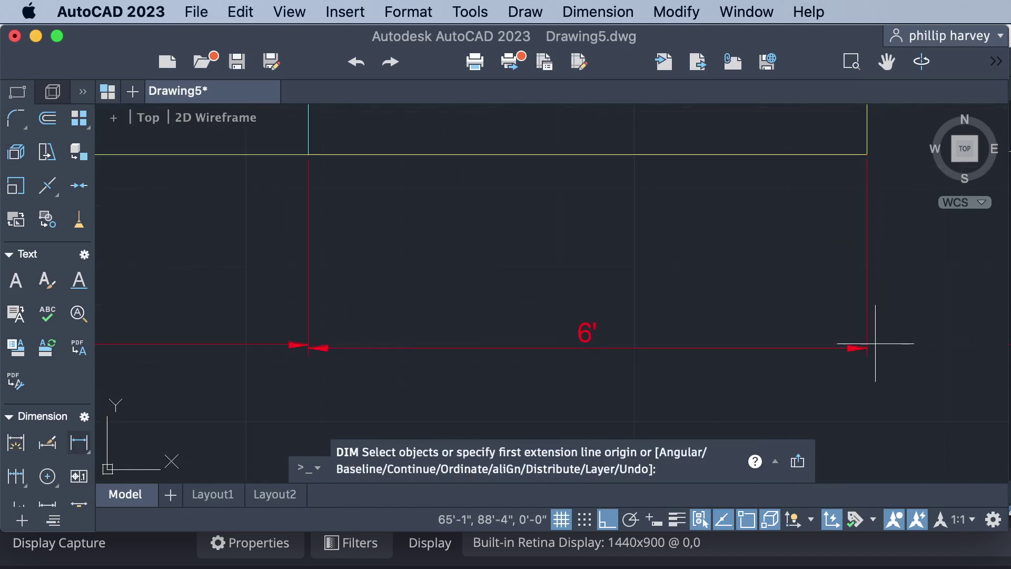
pyautogui.scroll(-3, 875, 344)
pyautogui.scroll(-6, 873, 343)
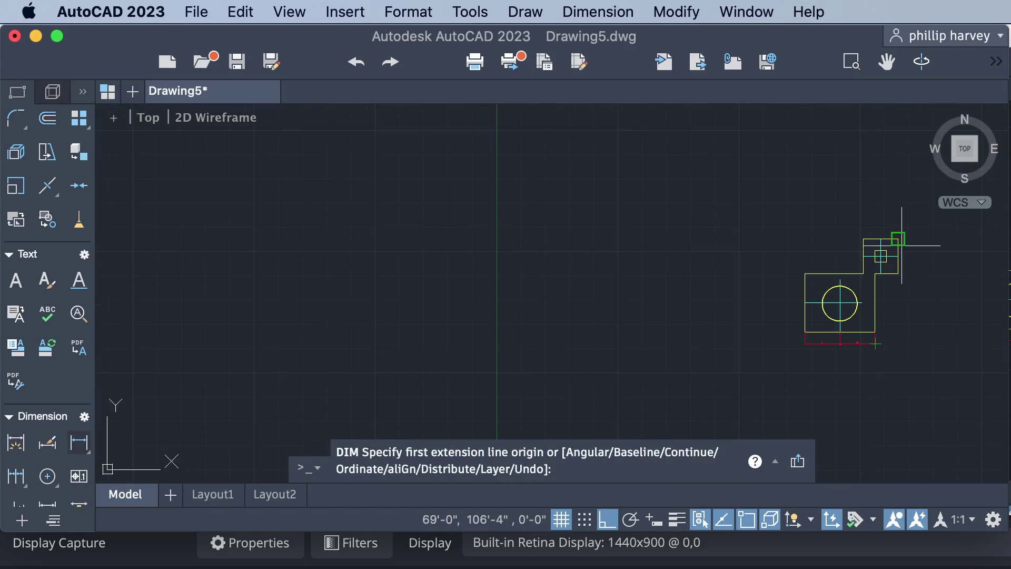
# Step: Add a 5' vertical dimension on the left wall from the horizontal centerline to the bottom-left corner
pyautogui.scroll(3, 900, 247)
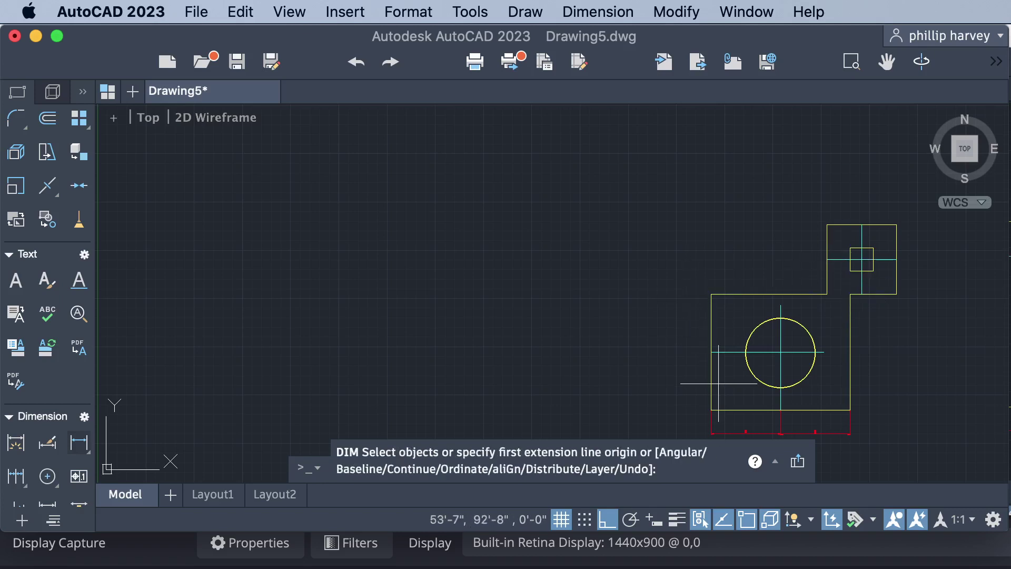
pyautogui.scroll(3, 717, 389)
pyautogui.scroll(-3, 714, 389)
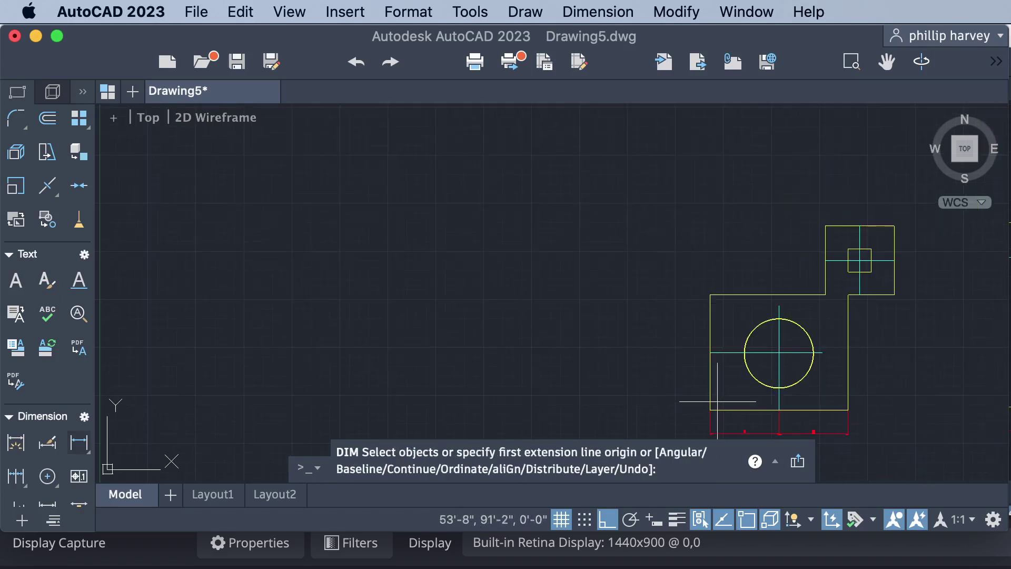
pyautogui.scroll(3, 714, 388)
pyautogui.scroll(3, 716, 405)
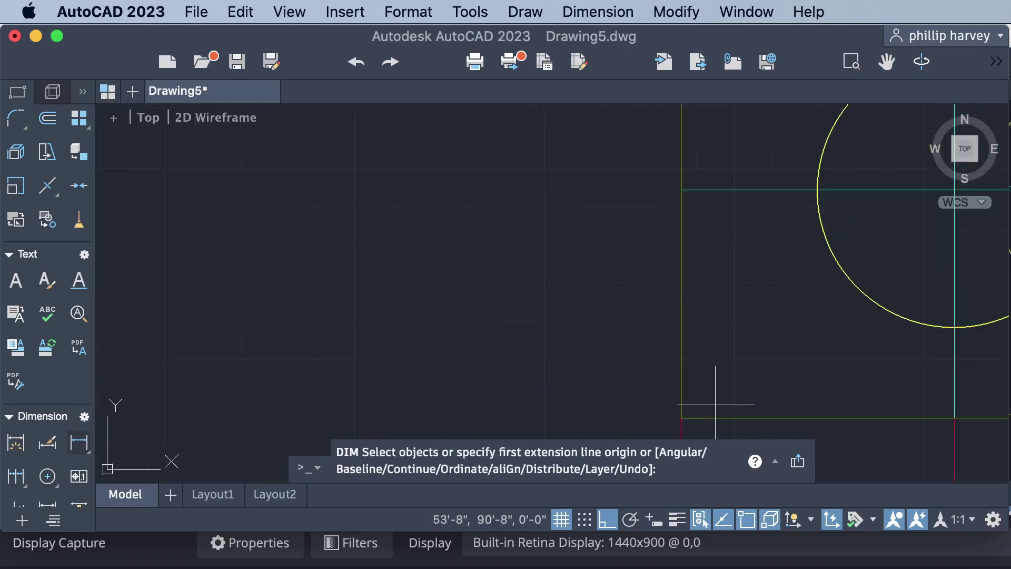
pyautogui.click(680, 189)
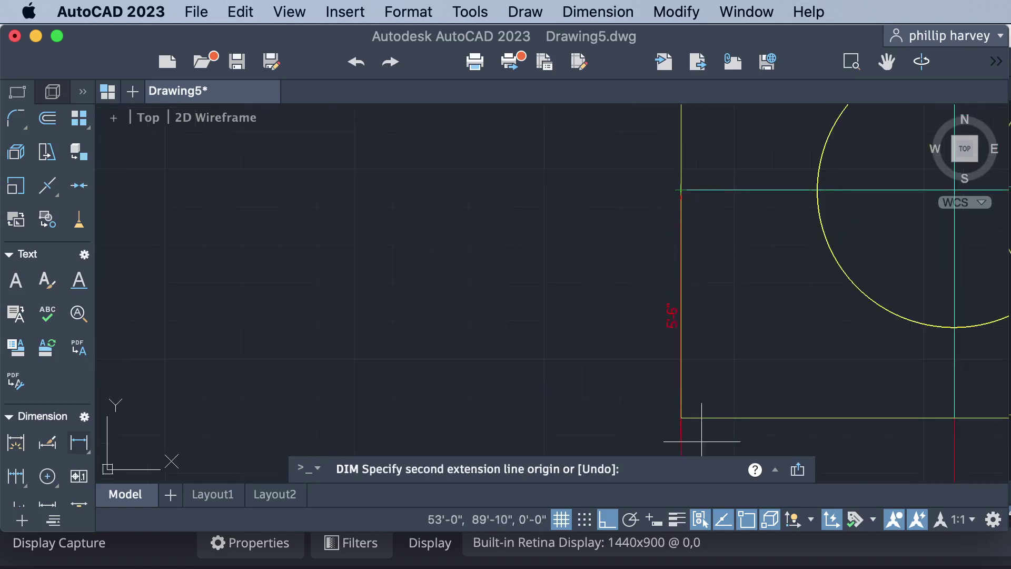
pyautogui.click(681, 418)
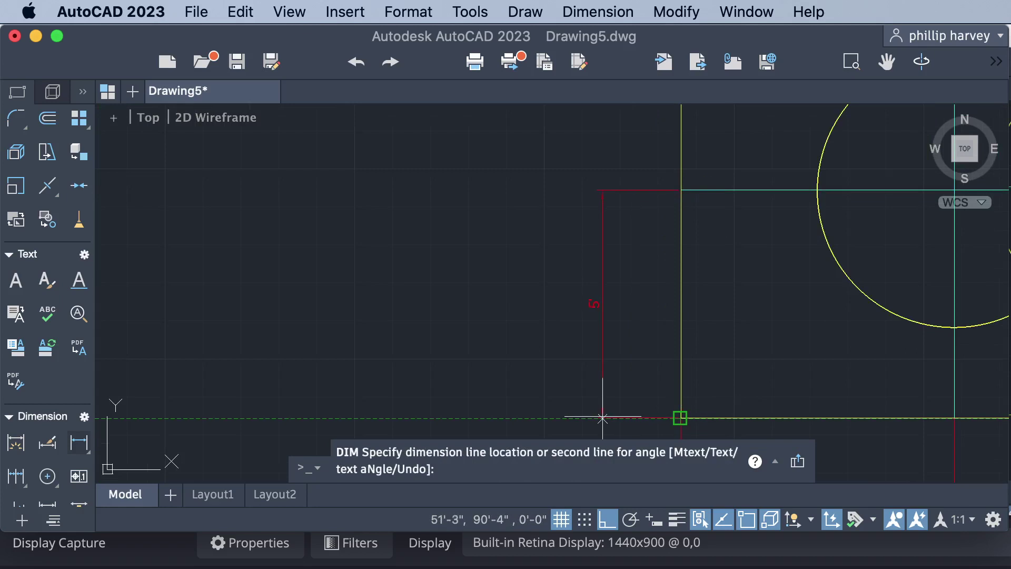
pyautogui.click(603, 415)
pyautogui.scroll(-3, 603, 414)
pyautogui.scroll(3, 690, 422)
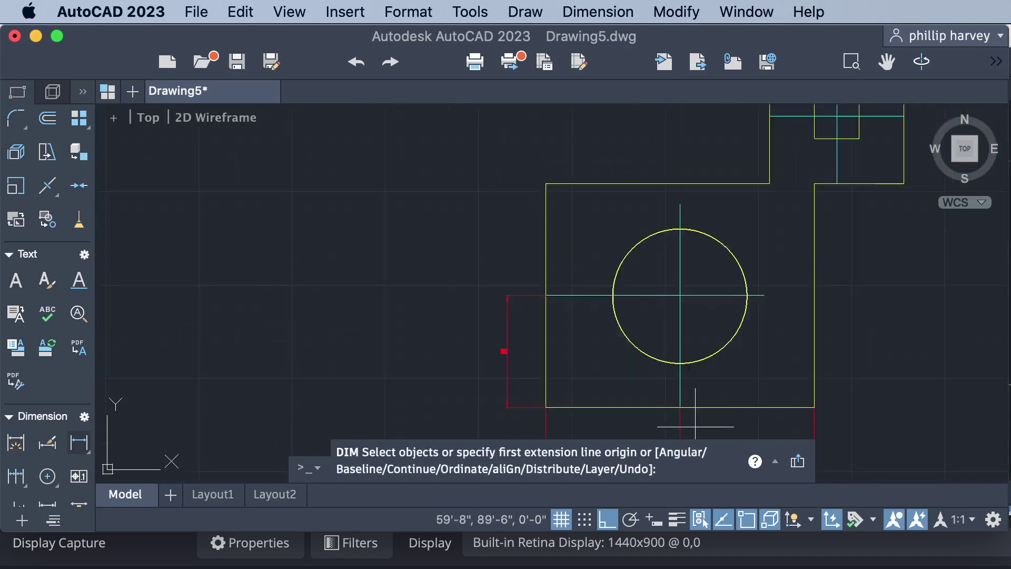
pyautogui.scroll(-5, 768, 406)
pyautogui.scroll(3, 786, 406)
pyautogui.scroll(-5, 785, 406)
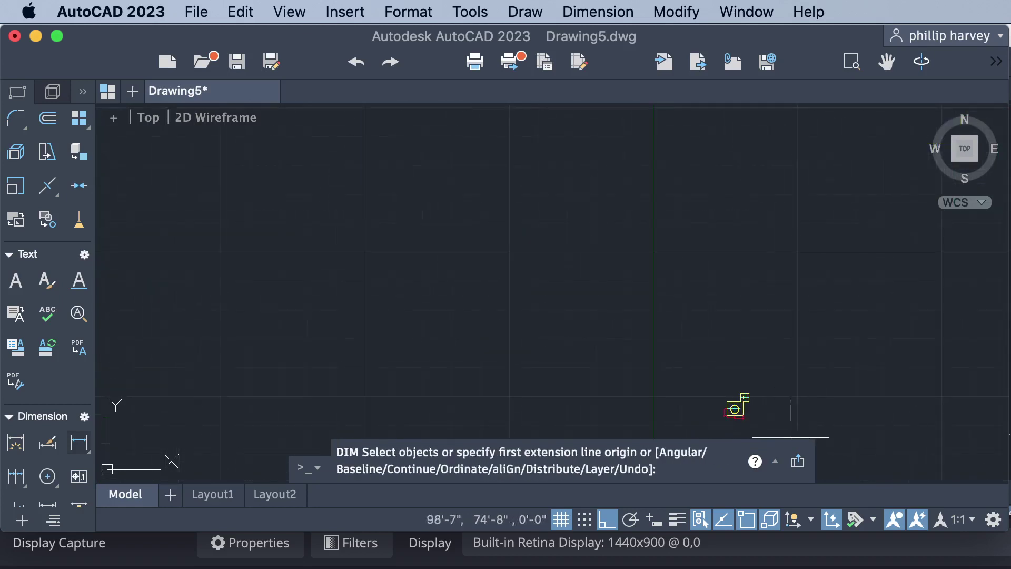
pyautogui.scroll(3, 748, 432)
pyautogui.scroll(4, 692, 332)
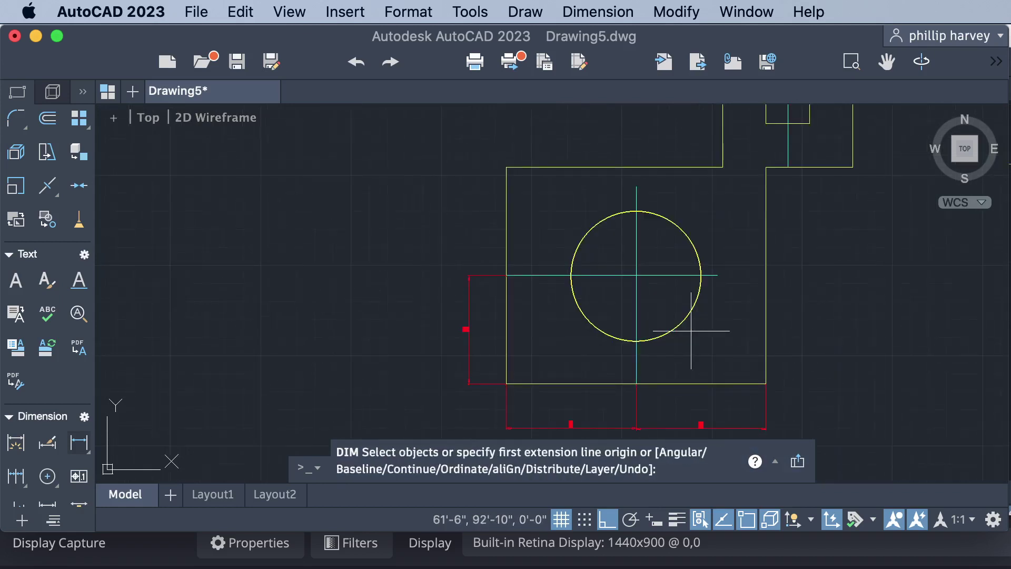
pyautogui.scroll(5, 691, 331)
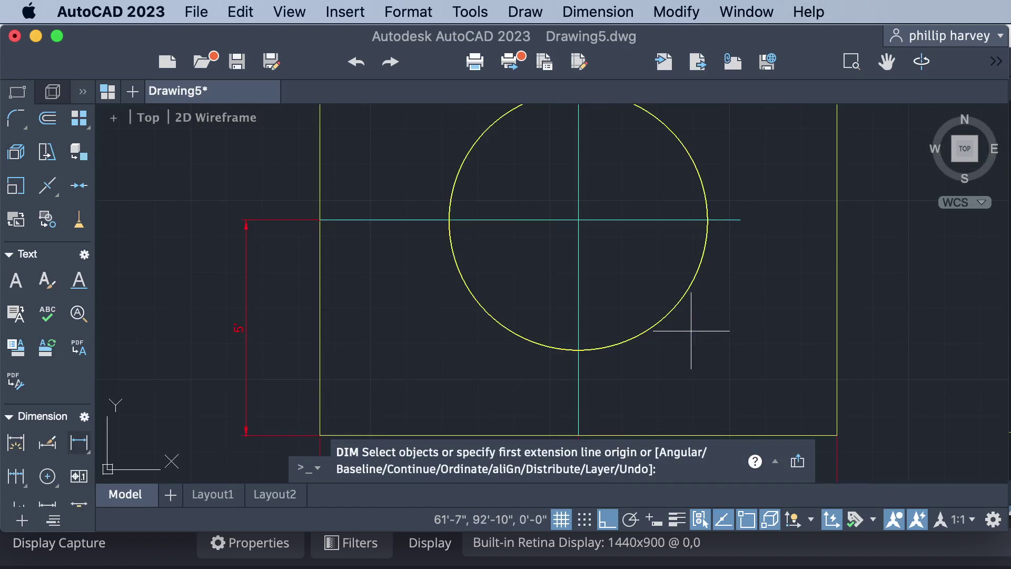
pyautogui.scroll(-3, 691, 330)
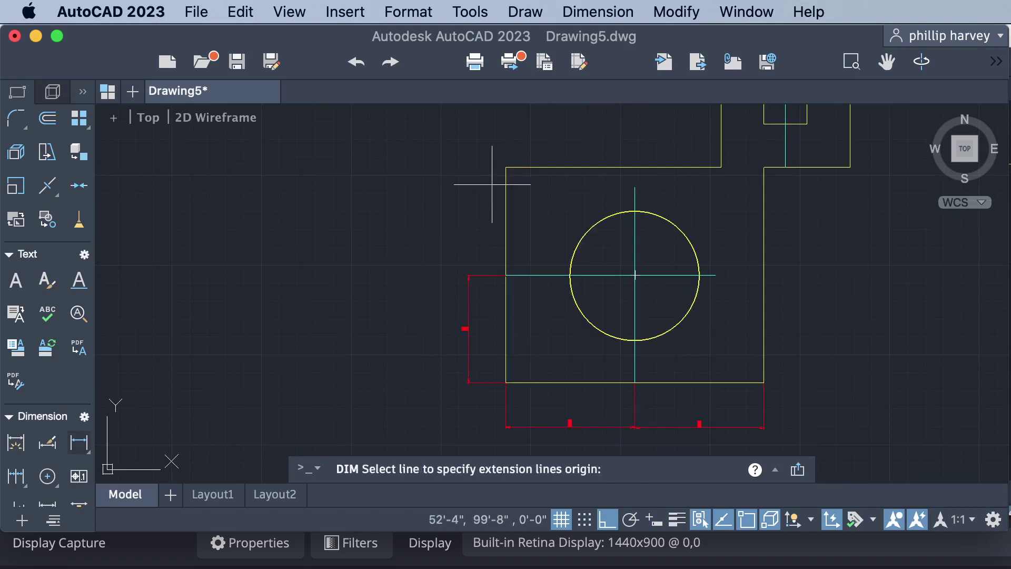
# Step: Add a vertical dimension from the lower block's top-left corner to the centerline, aligned with the 5' one
pyautogui.click(506, 168)
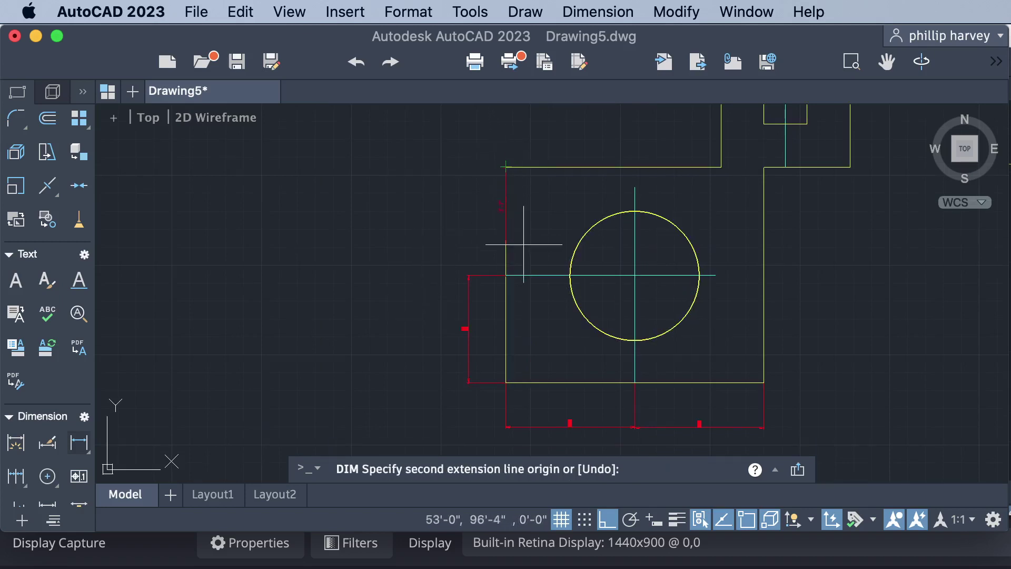
pyautogui.click(506, 275)
pyautogui.click(470, 276)
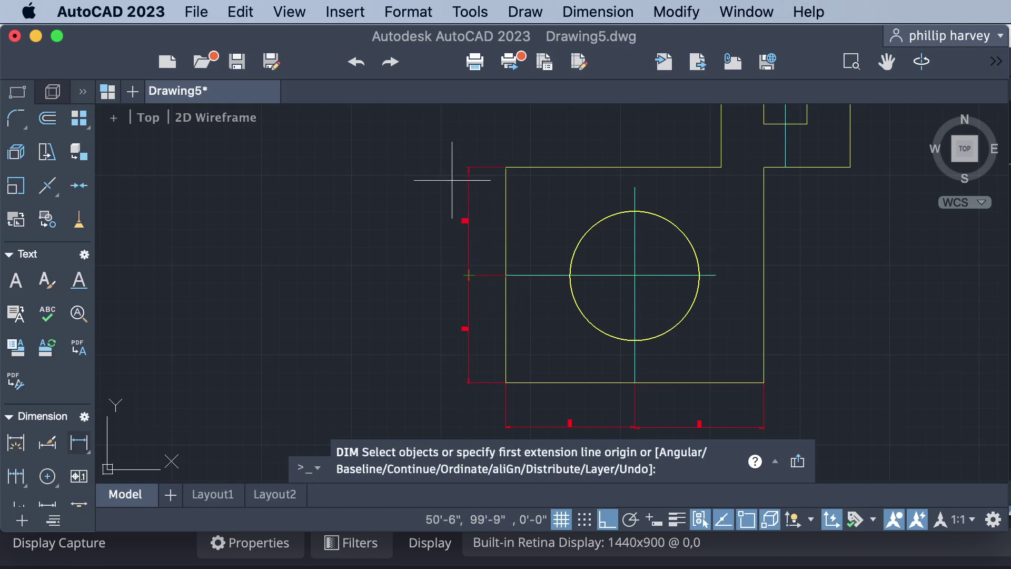
pyautogui.scroll(5, 452, 180)
pyautogui.scroll(-5, 452, 179)
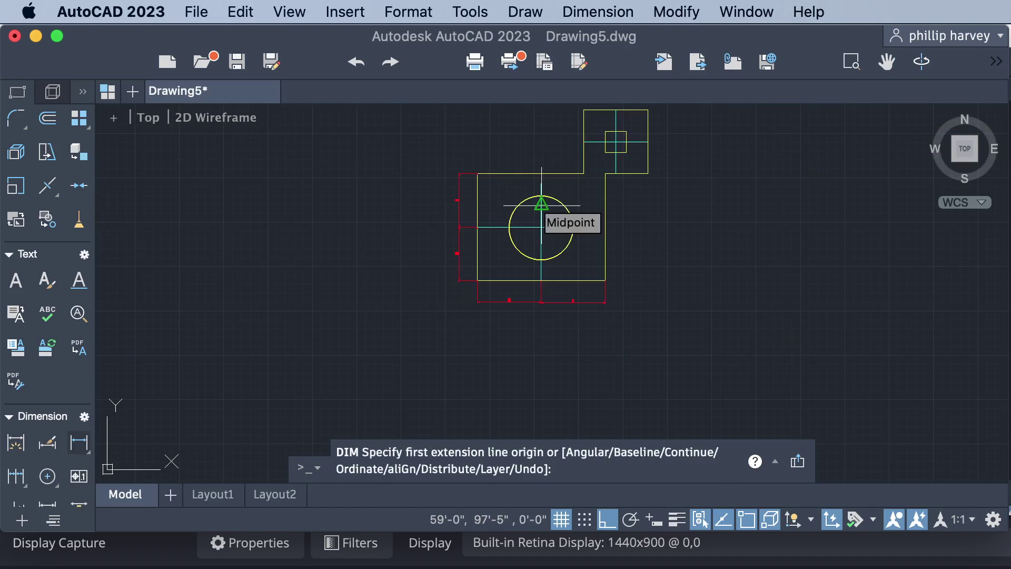
pyautogui.scroll(-2, 541, 204)
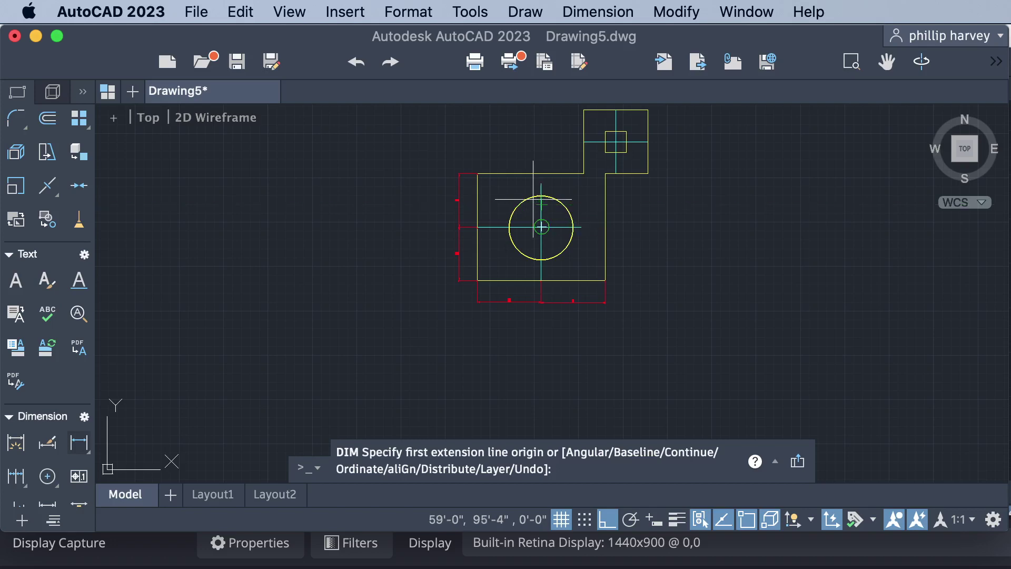
pyautogui.scroll(-2, 537, 203)
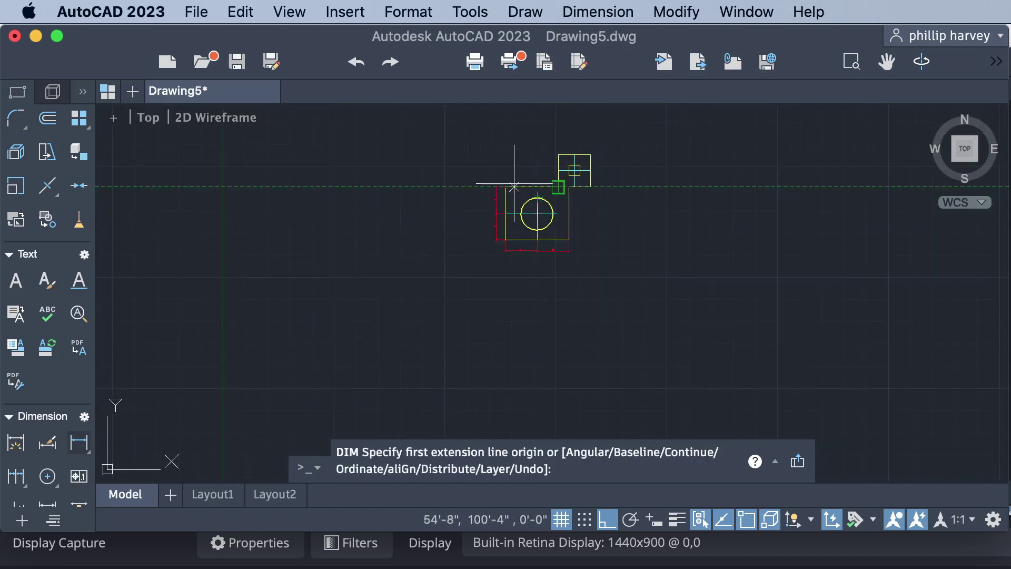
pyautogui.scroll(2, 500, 187)
pyautogui.scroll(2, 500, 187)
pyautogui.scroll(-2, 493, 177)
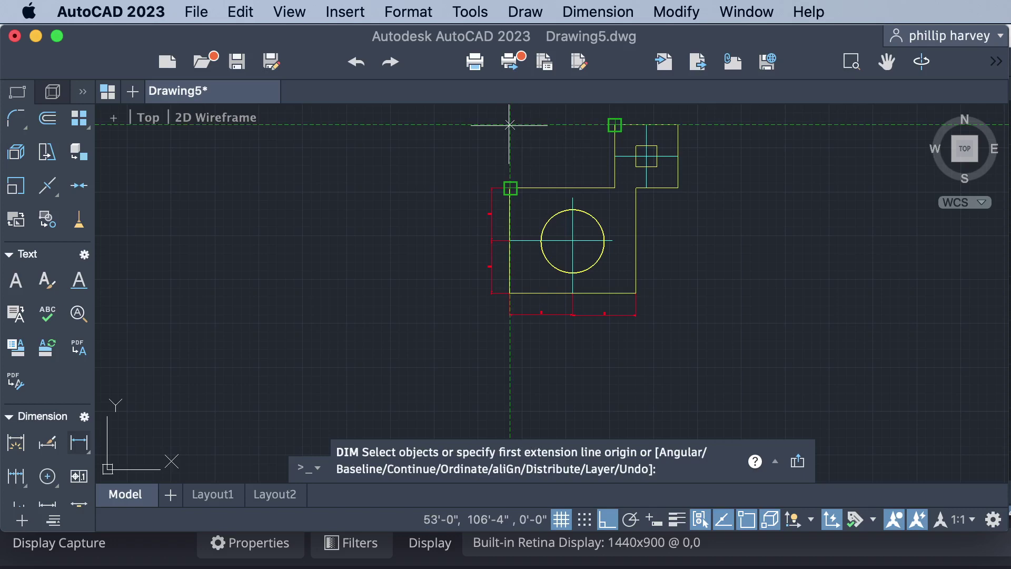
# Step: Dimension the upper step's height at 6', from its top edge to the step corner, placed left
pyautogui.click(510, 125)
pyautogui.click(511, 188)
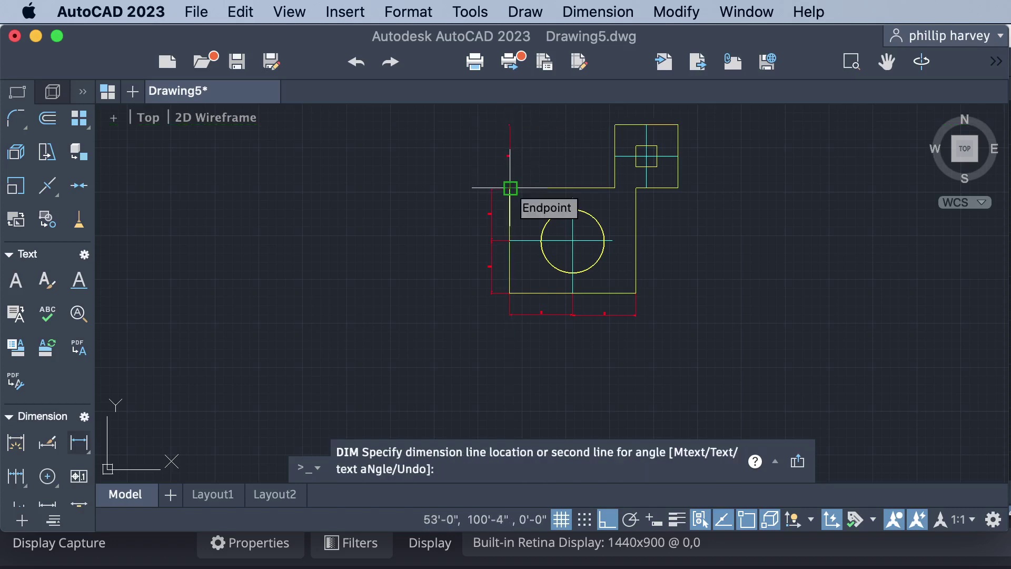
pyautogui.scroll(-4, 507, 164)
pyautogui.scroll(4, 509, 166)
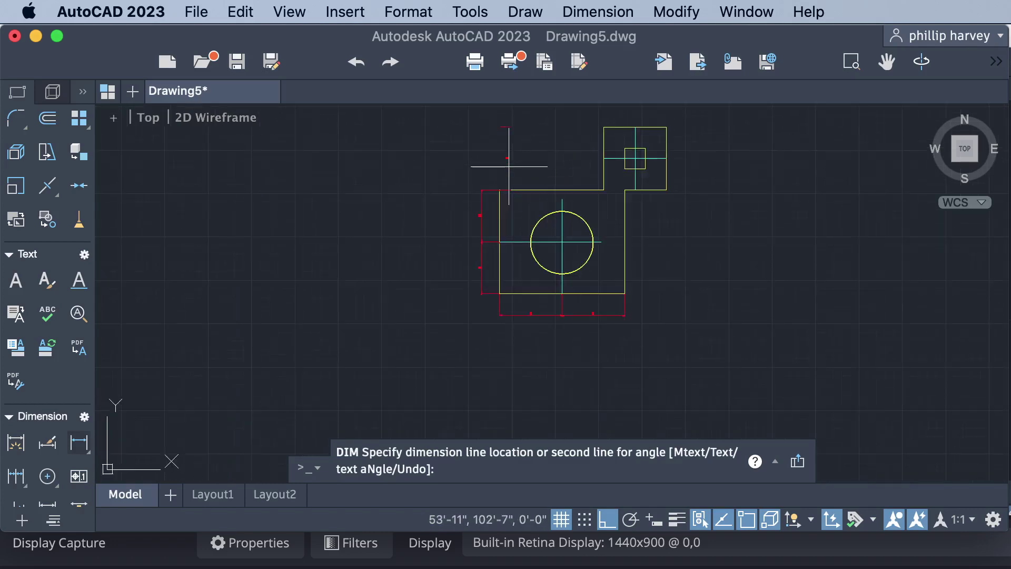
pyautogui.scroll(6, 509, 165)
pyautogui.scroll(-4, 509, 164)
pyautogui.scroll(-3, 508, 164)
pyautogui.scroll(3, 505, 165)
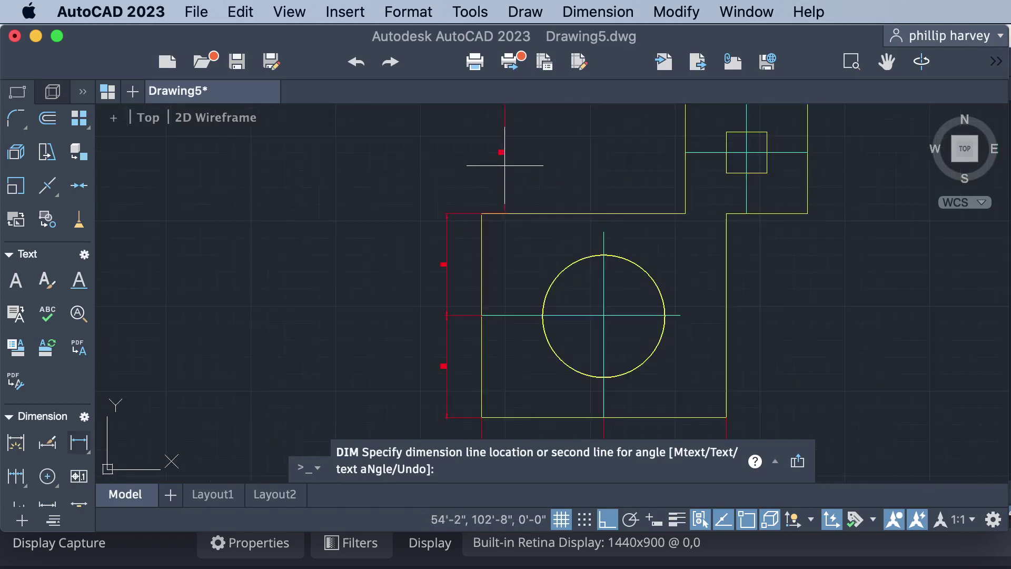
pyautogui.scroll(-4, 481, 165)
pyautogui.scroll(4, 481, 165)
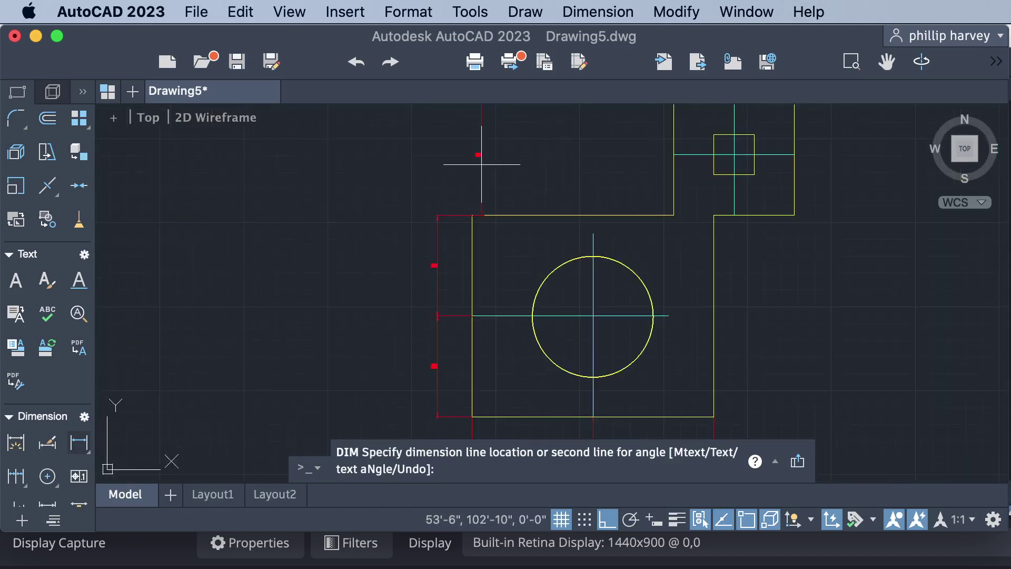
pyautogui.scroll(2, 482, 164)
pyautogui.scroll(-7, 481, 164)
pyautogui.scroll(-3, 481, 162)
pyautogui.scroll(6, 481, 148)
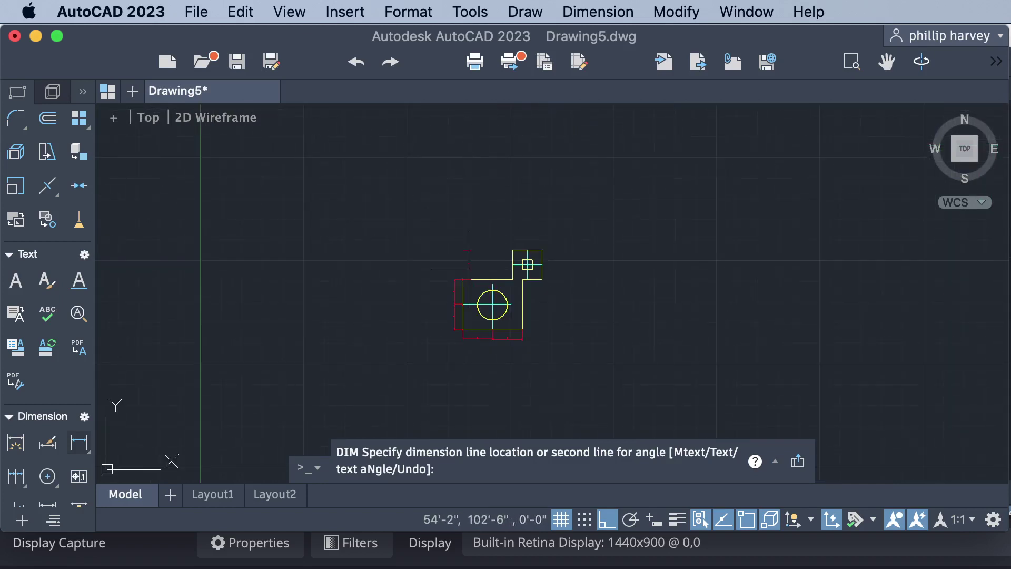
pyautogui.scroll(5, 468, 248)
pyautogui.scroll(4, 469, 268)
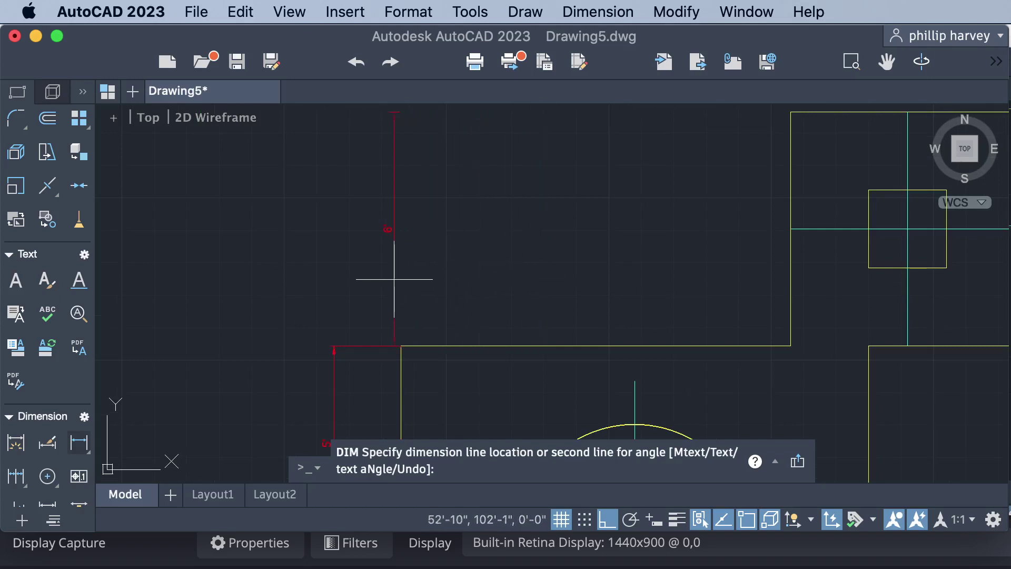
pyautogui.click(401, 282)
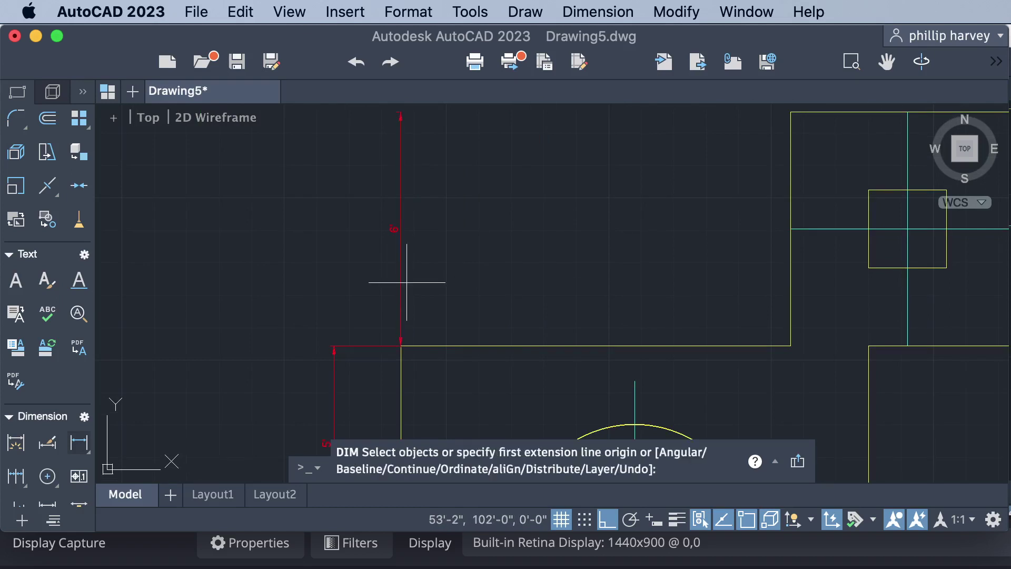
pyautogui.scroll(-3, 406, 281)
pyautogui.scroll(6, 427, 229)
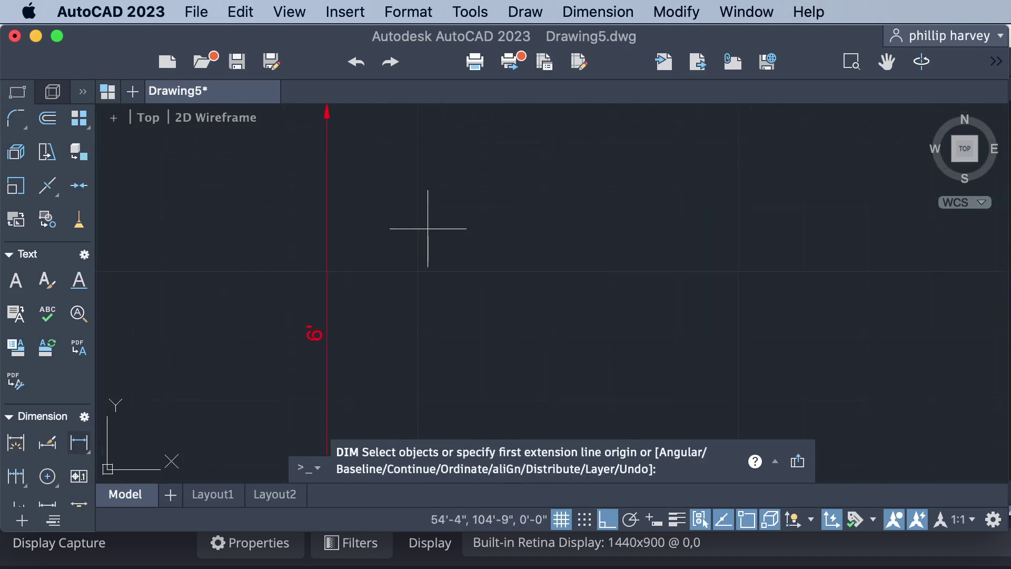
pyautogui.scroll(-2, 427, 229)
pyautogui.scroll(2, 428, 229)
pyautogui.scroll(-2, 427, 229)
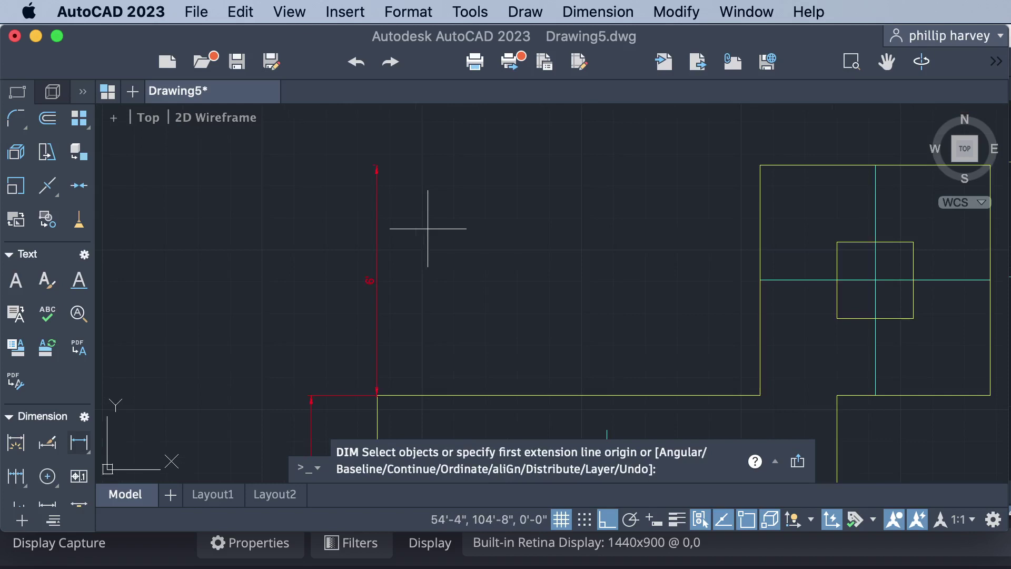
pyautogui.scroll(-2, 428, 228)
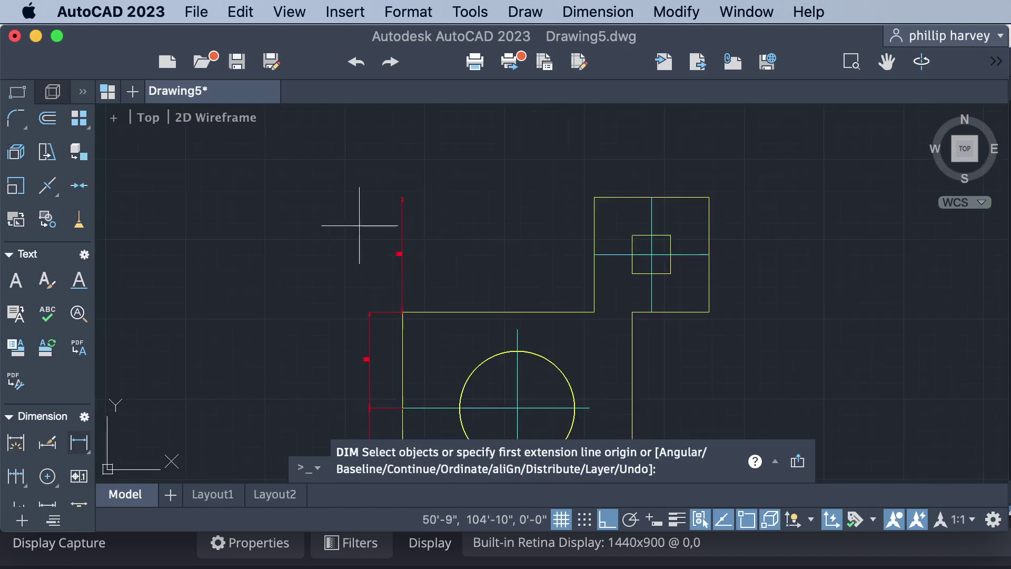
# Step: Dimension the left section's top edge between its two corners, with the line placed high above
pyautogui.click(402, 309)
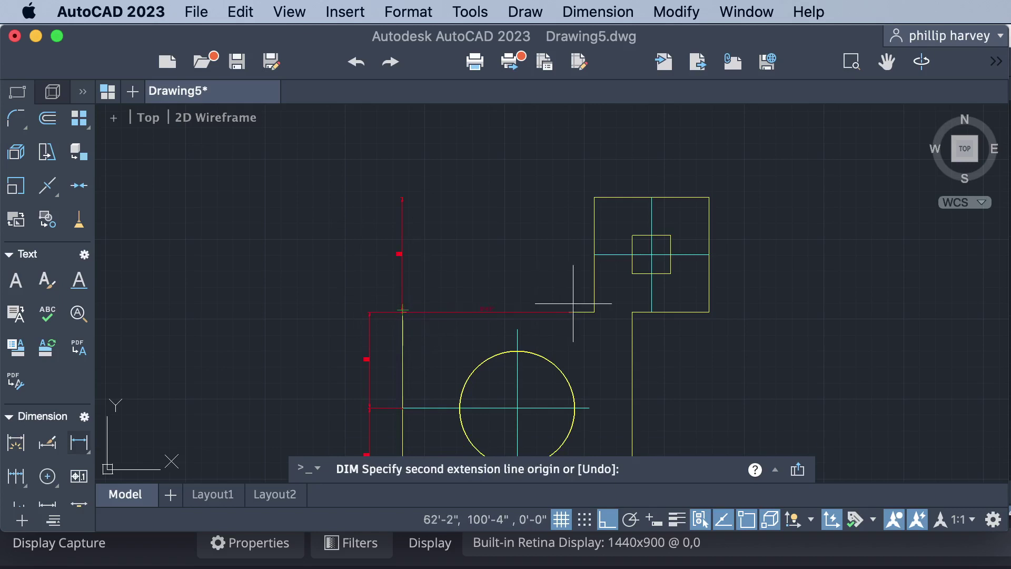
pyautogui.click(594, 312)
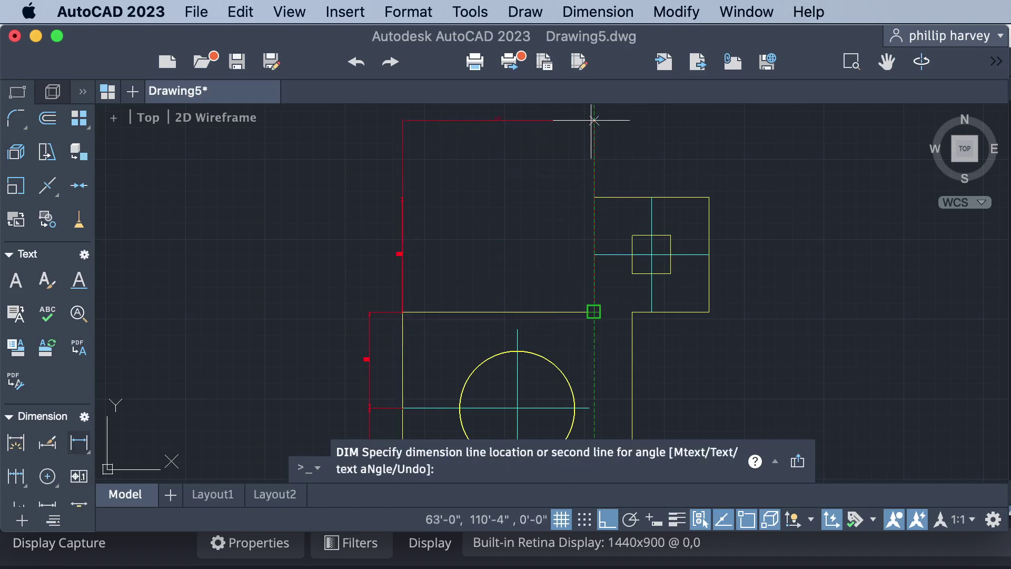
pyautogui.click(590, 120)
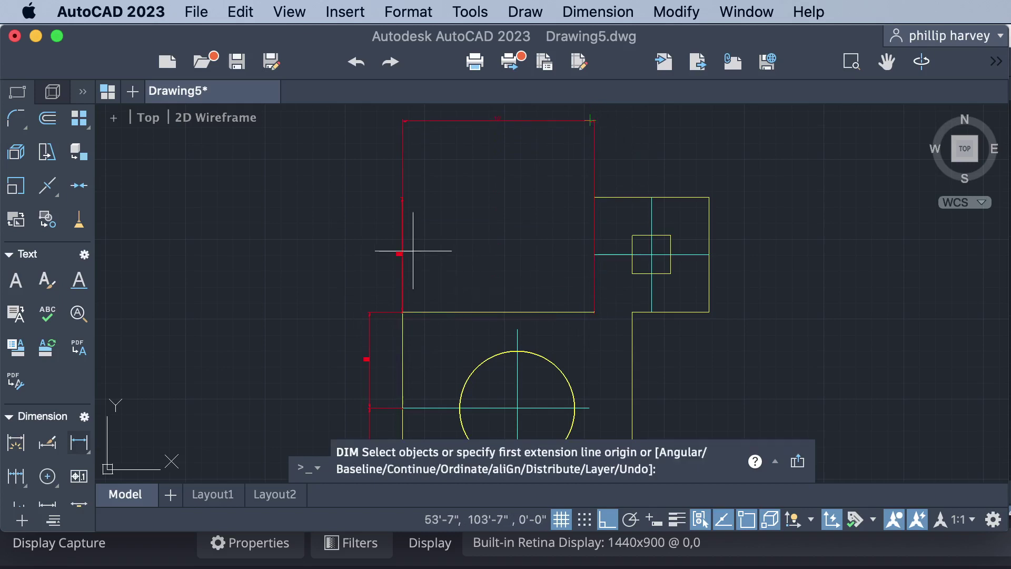
pyautogui.scroll(-2, 414, 250)
pyautogui.scroll(5, 413, 251)
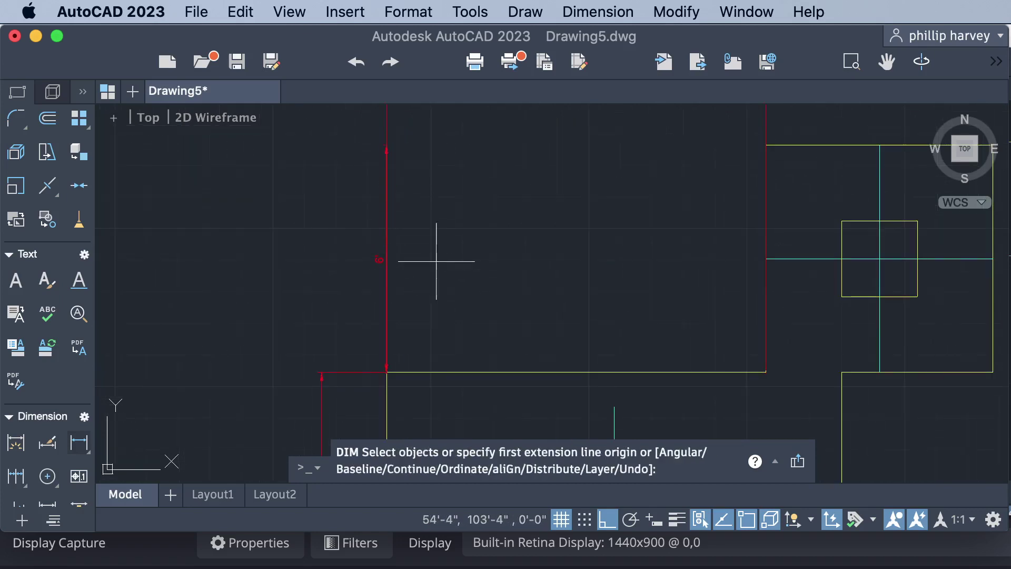
# Step: Start a vertical dimension along the step edge, then cancel it with Esc
pyautogui.click(766, 145)
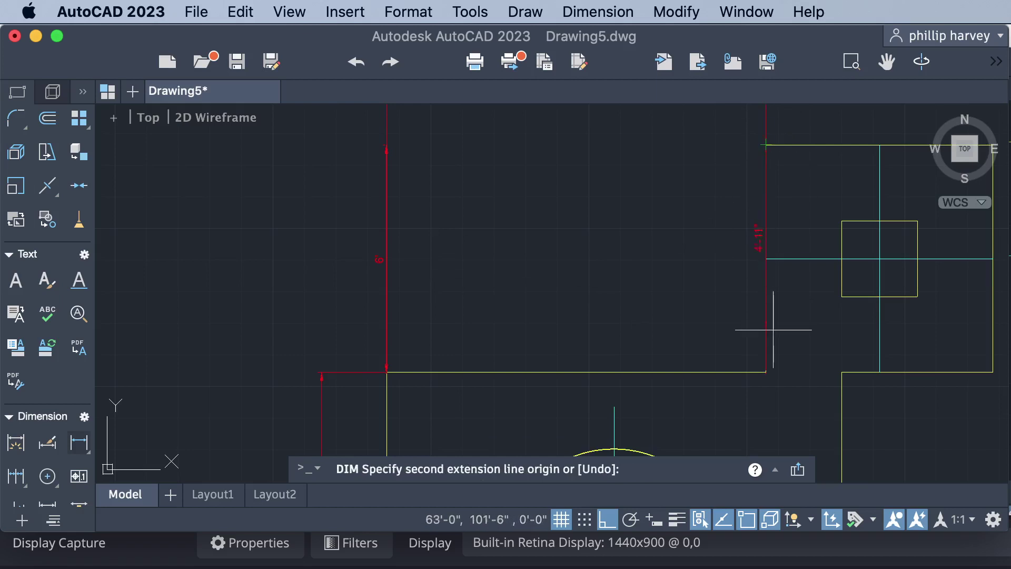
pyautogui.click(766, 372)
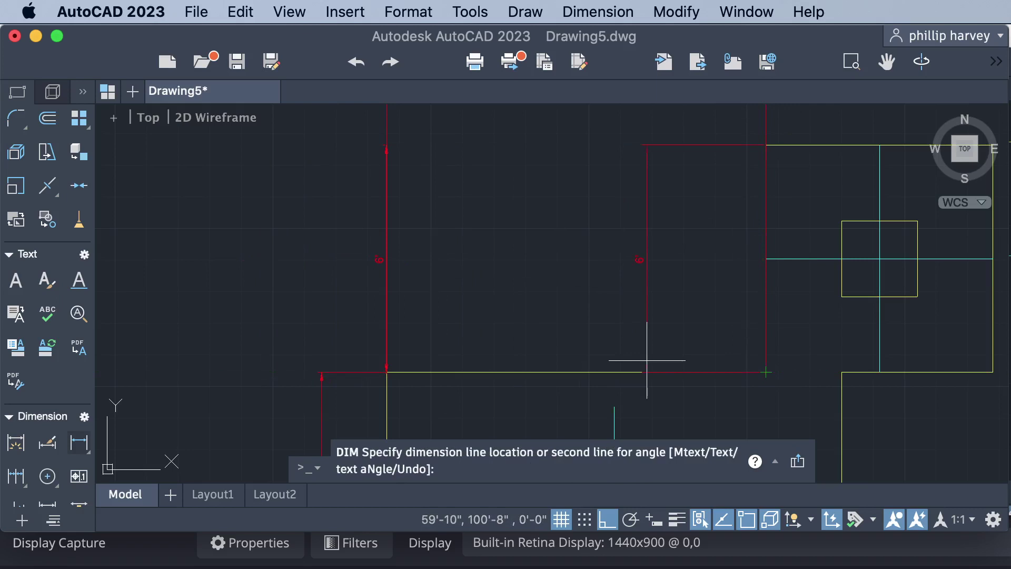
pyautogui.press('Escape')
pyautogui.scroll(-3, 647, 360)
pyautogui.scroll(-3, 647, 360)
pyautogui.scroll(3, 672, 349)
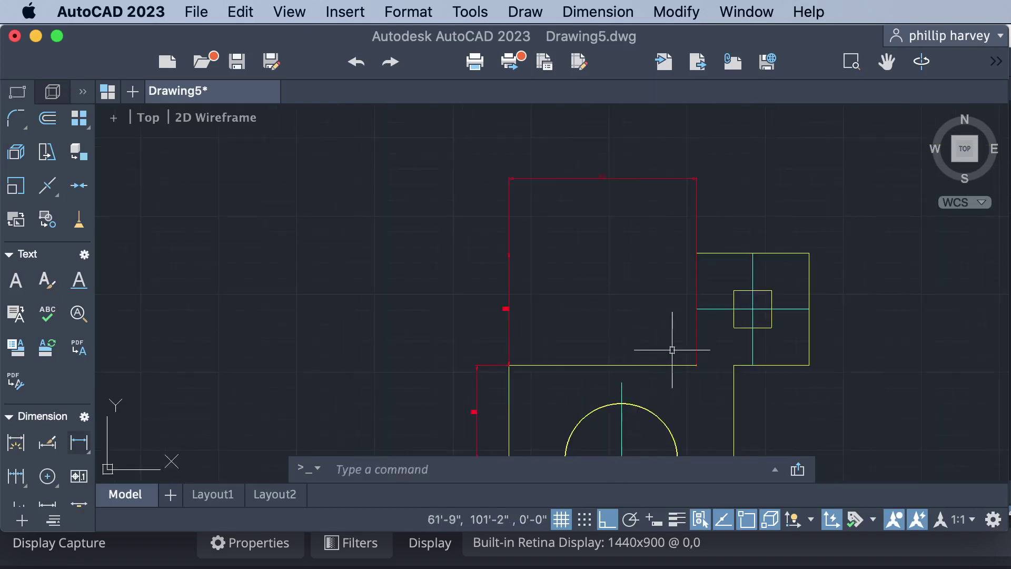
# Step: Delete the misplaced dimension above the outline and the leftover red vertical line
pyautogui.click(695, 228)
pyautogui.press('Delete')
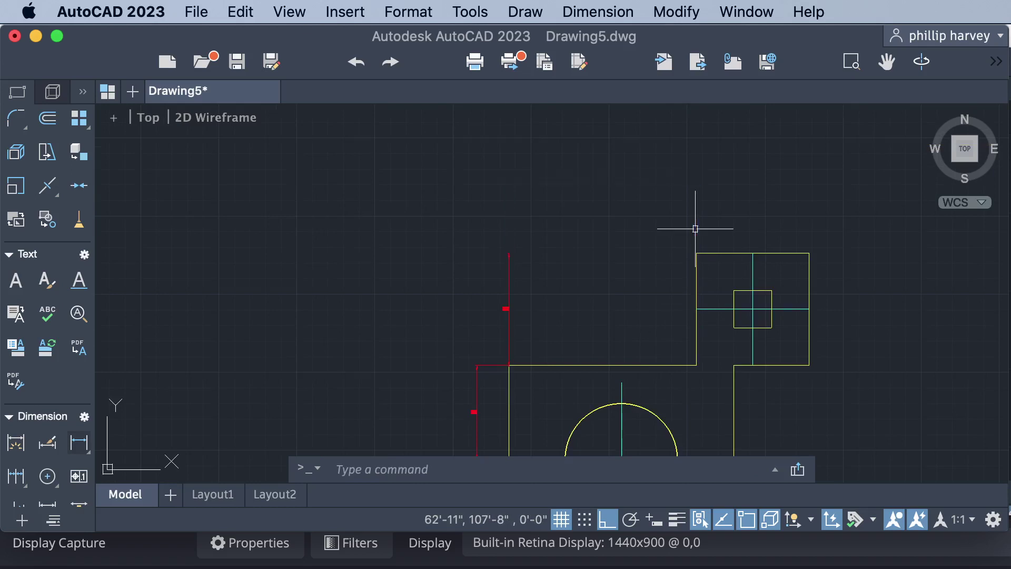
pyautogui.click(512, 253)
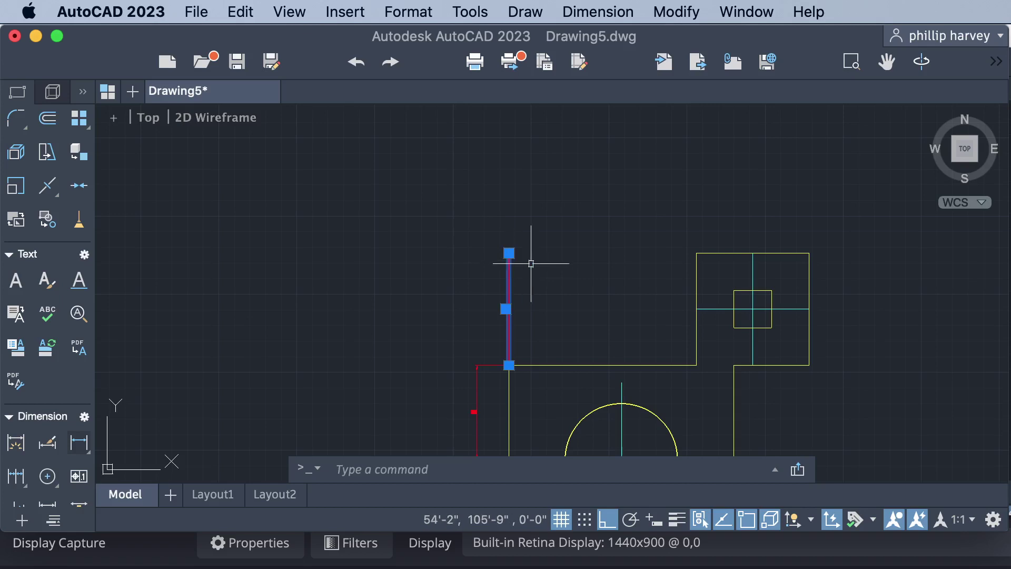
pyautogui.scroll(3, 531, 263)
pyautogui.scroll(-3, 531, 263)
pyautogui.scroll(-3, 531, 264)
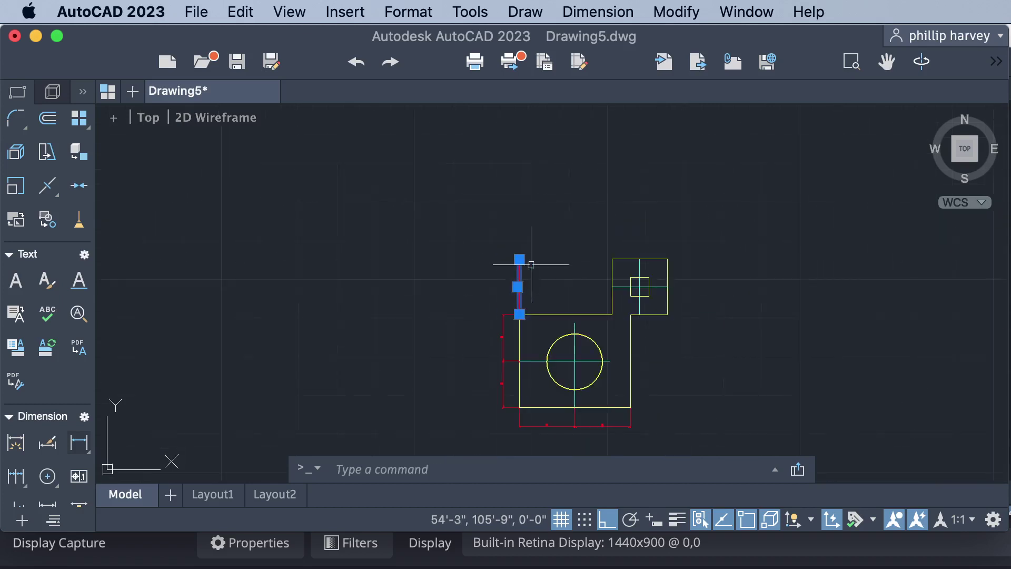
pyautogui.press('Delete')
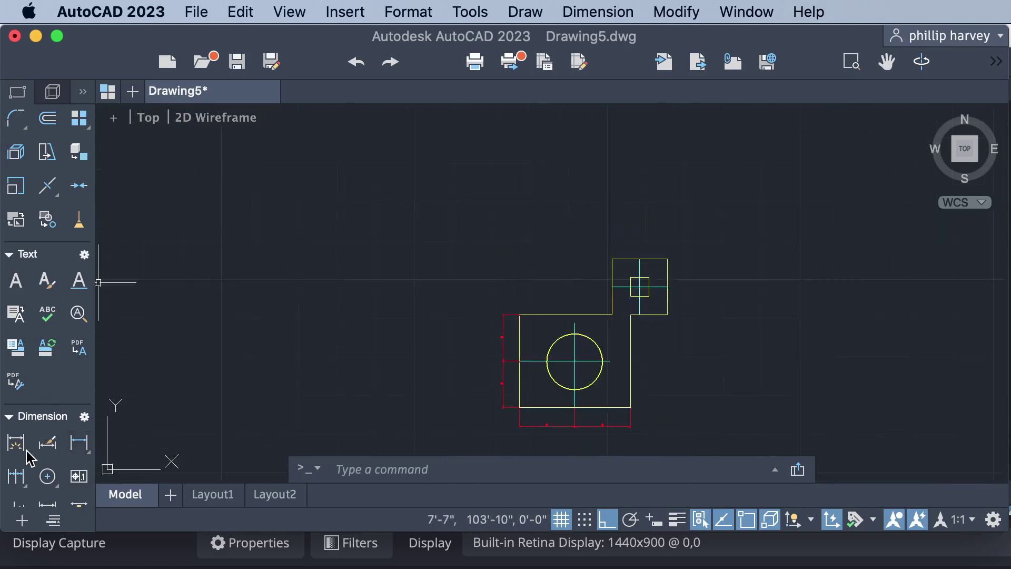
pyautogui.click(20, 450)
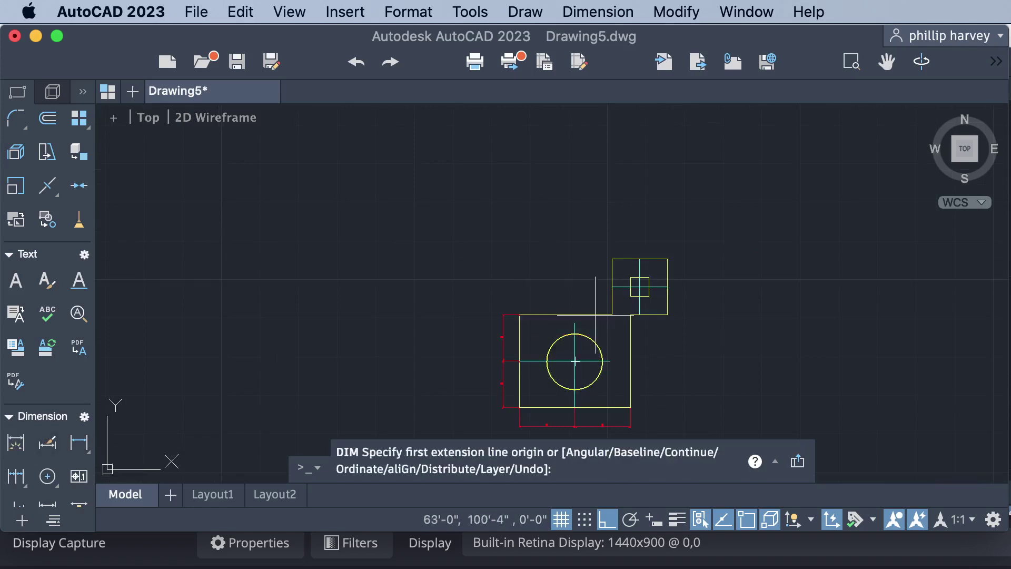
pyautogui.scroll(5, 595, 315)
pyautogui.scroll(-3, 595, 315)
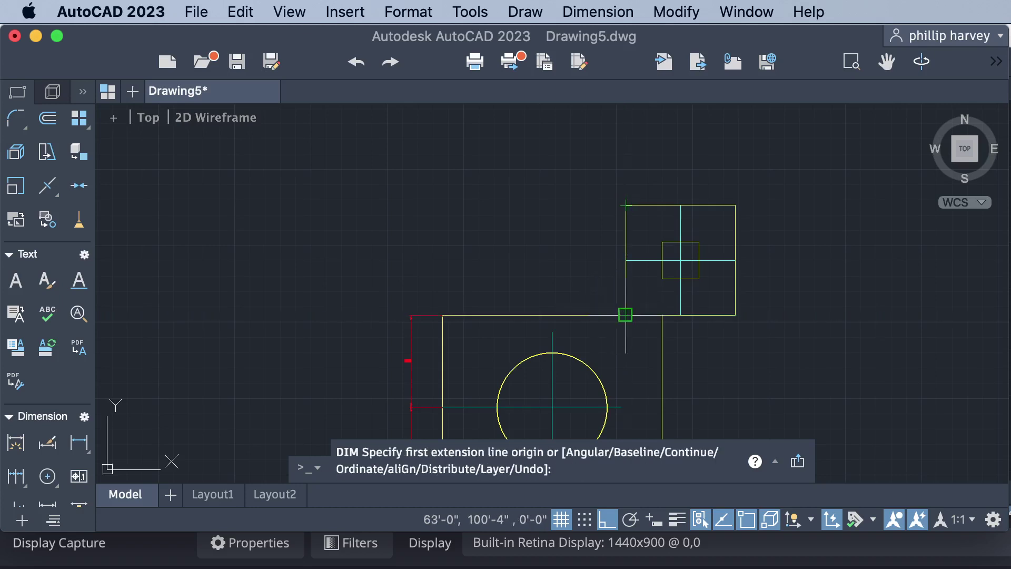
pyautogui.click(626, 315)
pyautogui.click(625, 205)
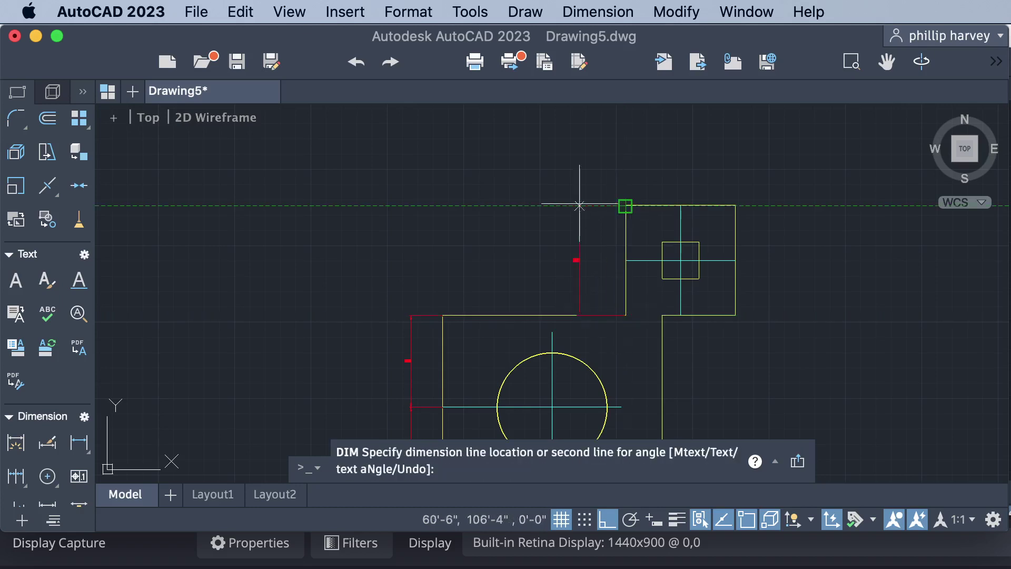
pyautogui.click(412, 206)
pyautogui.scroll(-5, 412, 205)
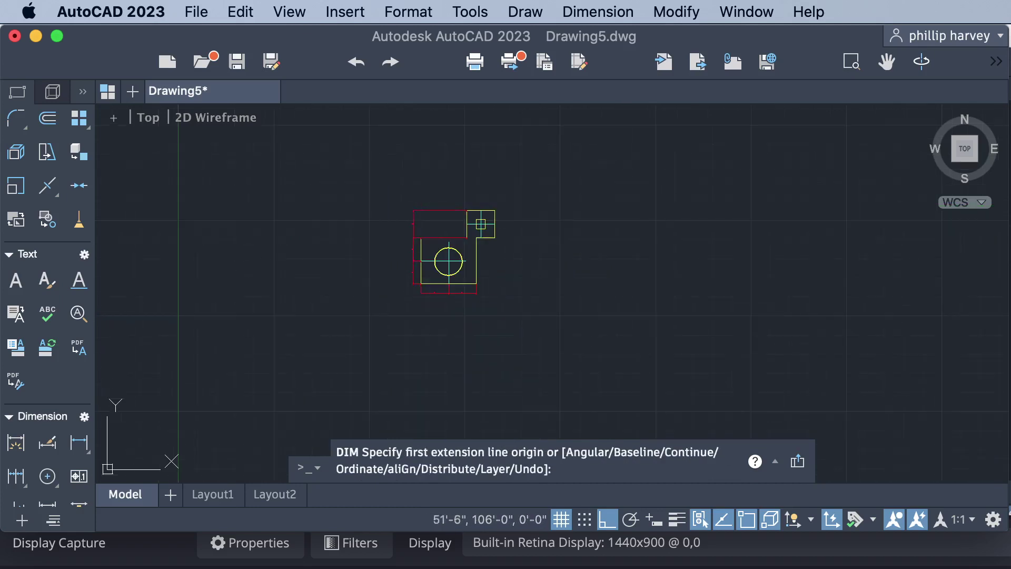
pyautogui.scroll(-3, 416, 221)
pyautogui.scroll(5, 432, 246)
pyautogui.scroll(3, 428, 258)
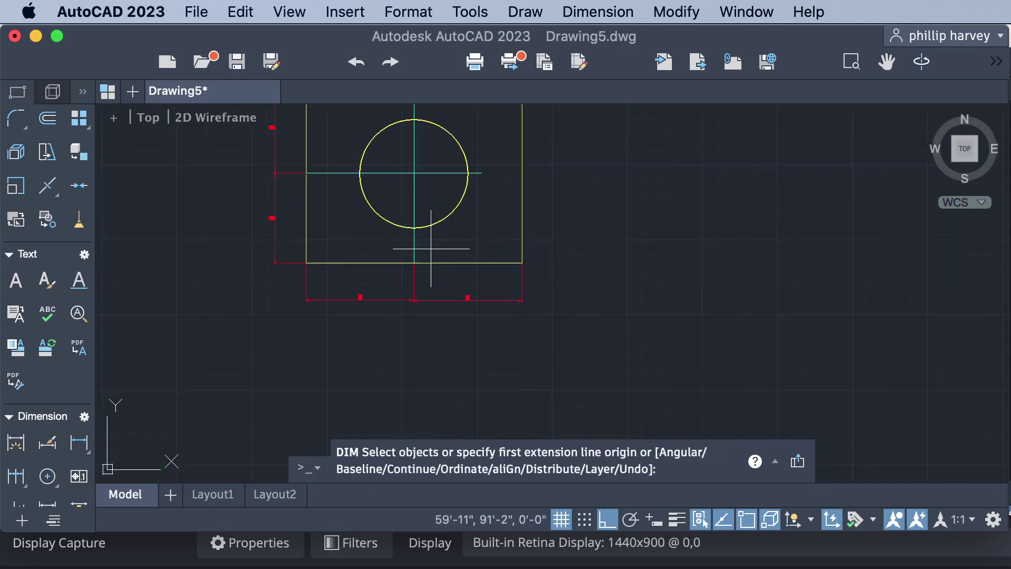
pyautogui.scroll(-3, 428, 258)
pyautogui.scroll(-3, 427, 252)
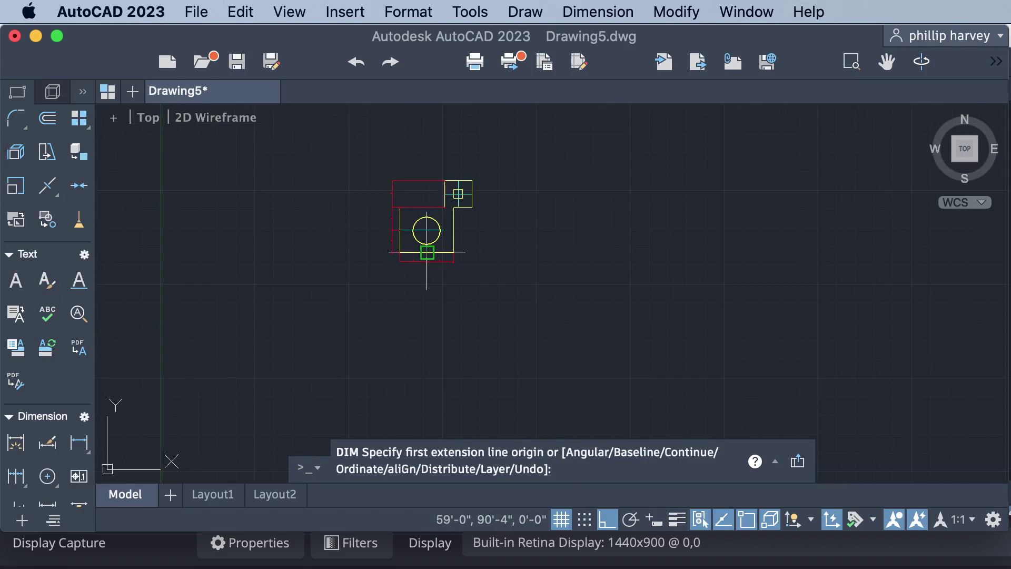
pyautogui.scroll(-3, 426, 231)
pyautogui.scroll(3, 427, 193)
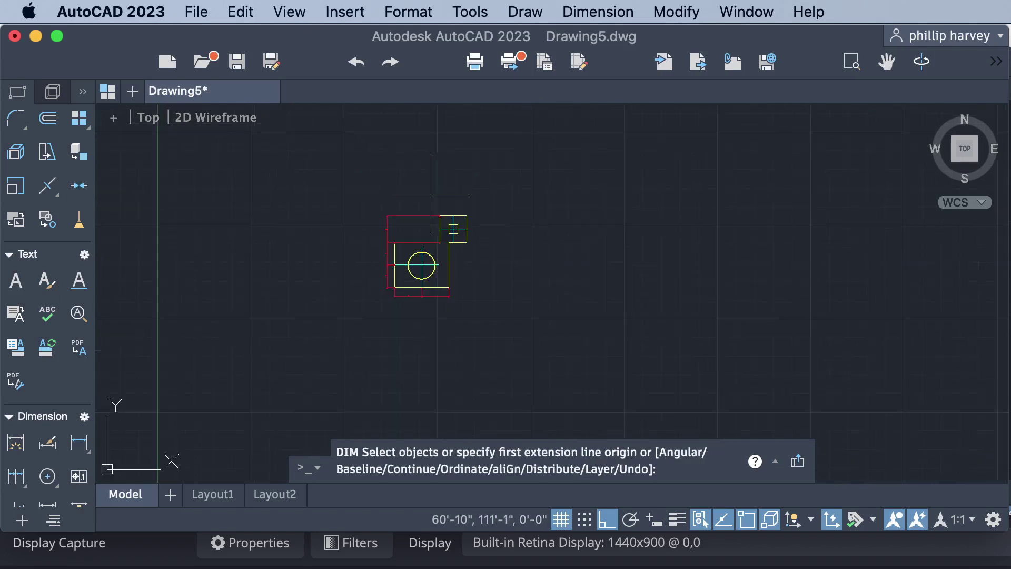
pyautogui.scroll(3, 428, 226)
pyautogui.scroll(2, 427, 247)
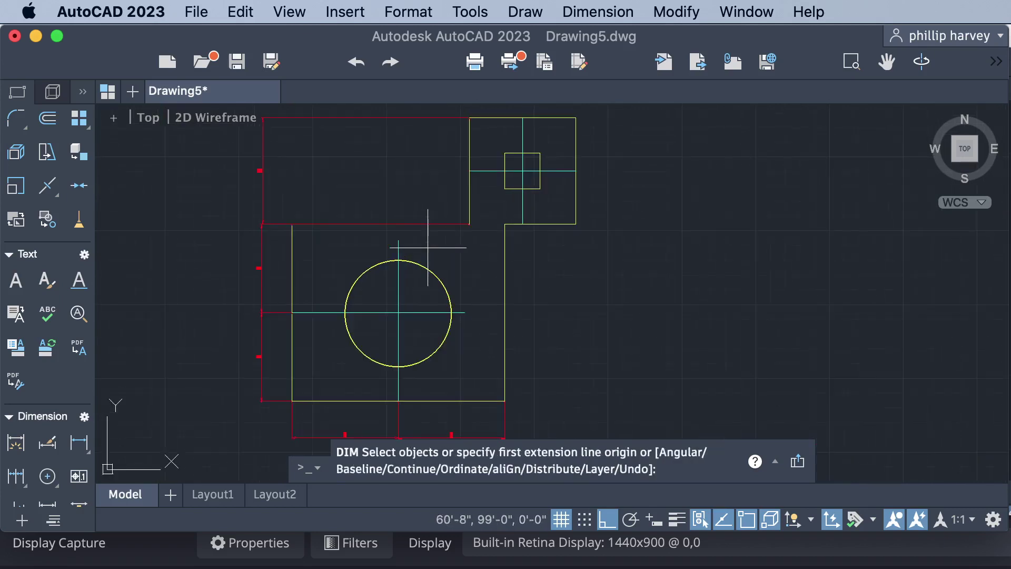
pyautogui.scroll(2, 428, 247)
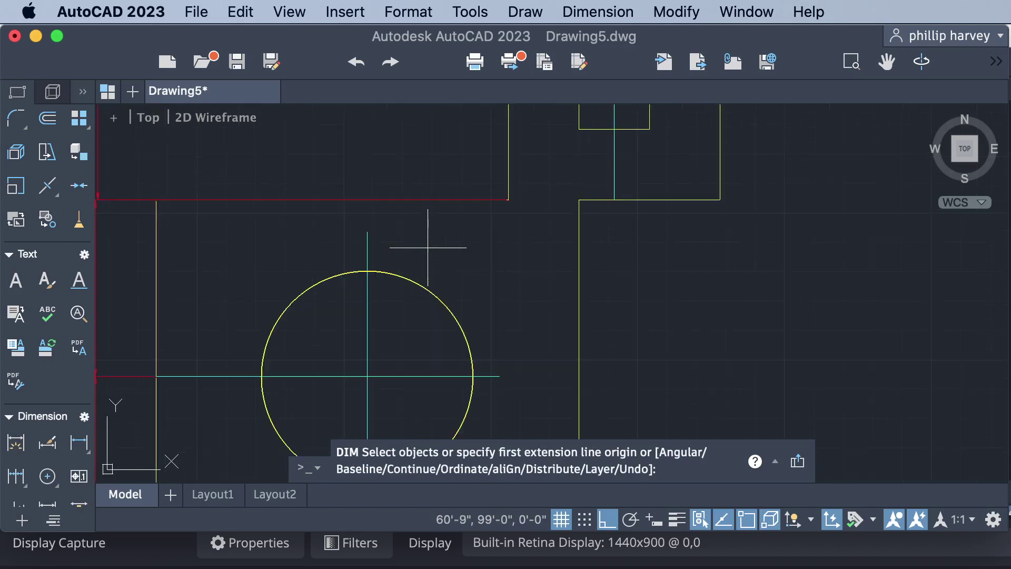
pyautogui.scroll(-2, 428, 247)
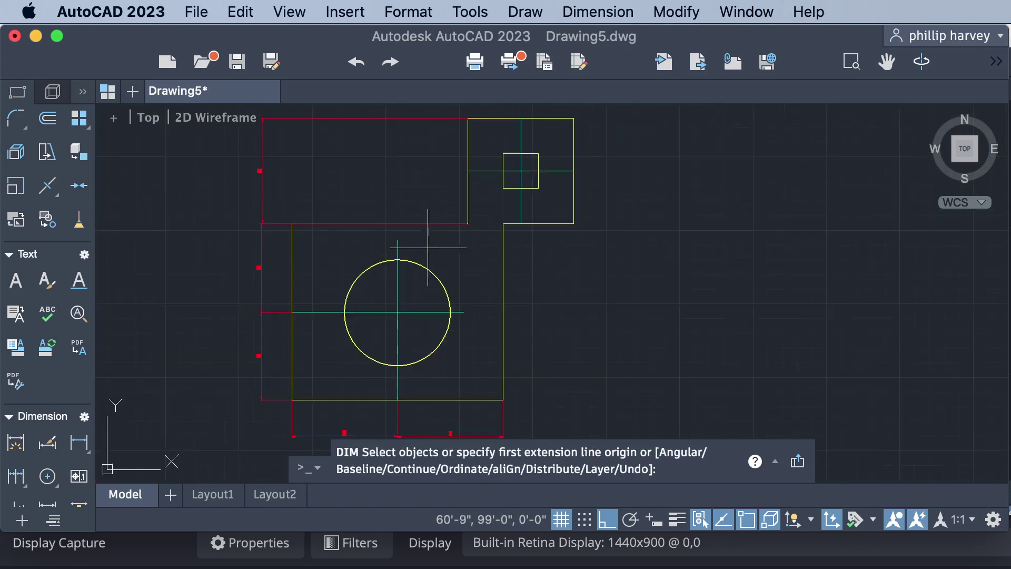
pyautogui.scroll(2, 357, 224)
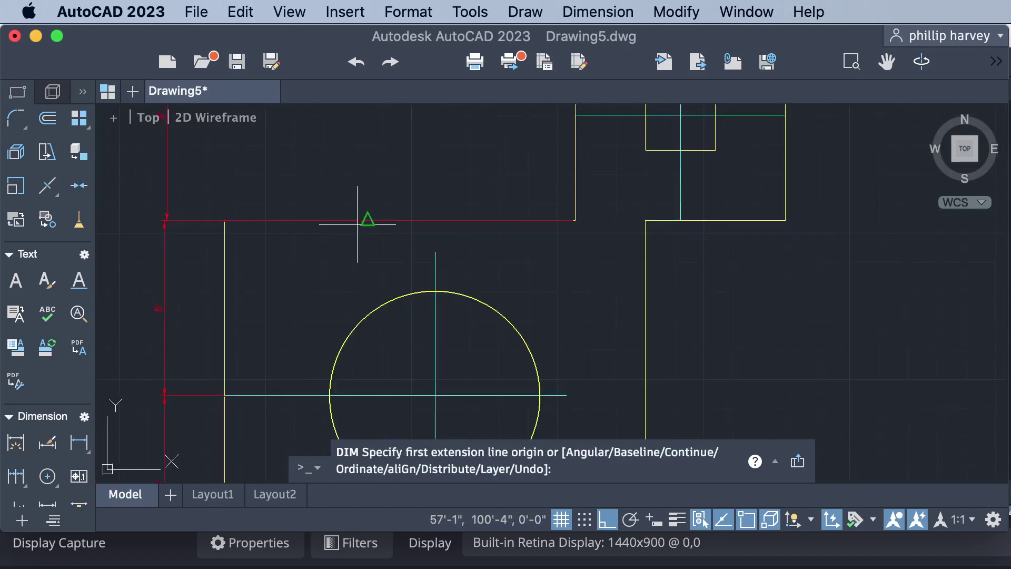
pyautogui.scroll(-2, 357, 224)
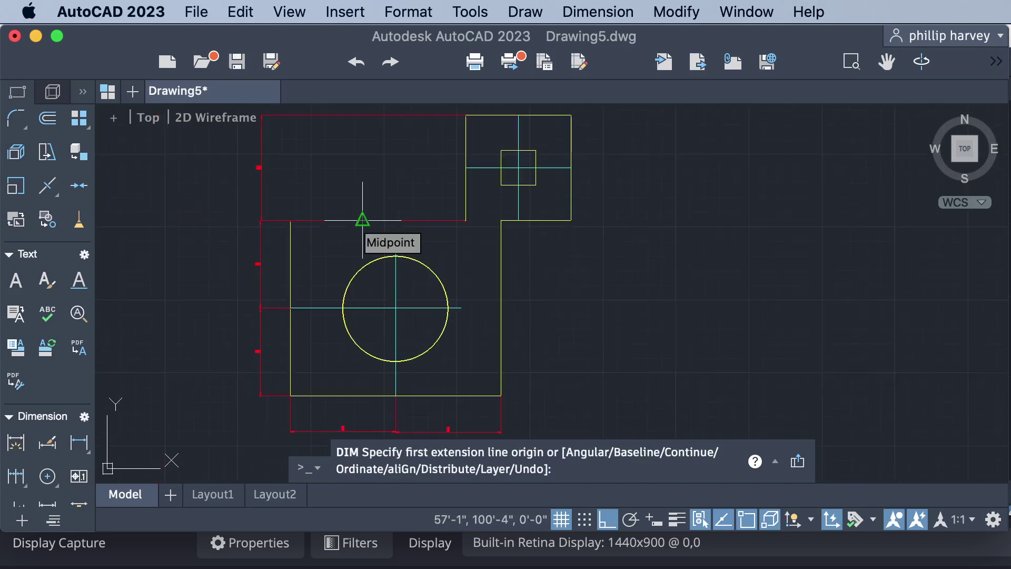
pyautogui.press('Escape')
pyautogui.scroll(-2, 356, 221)
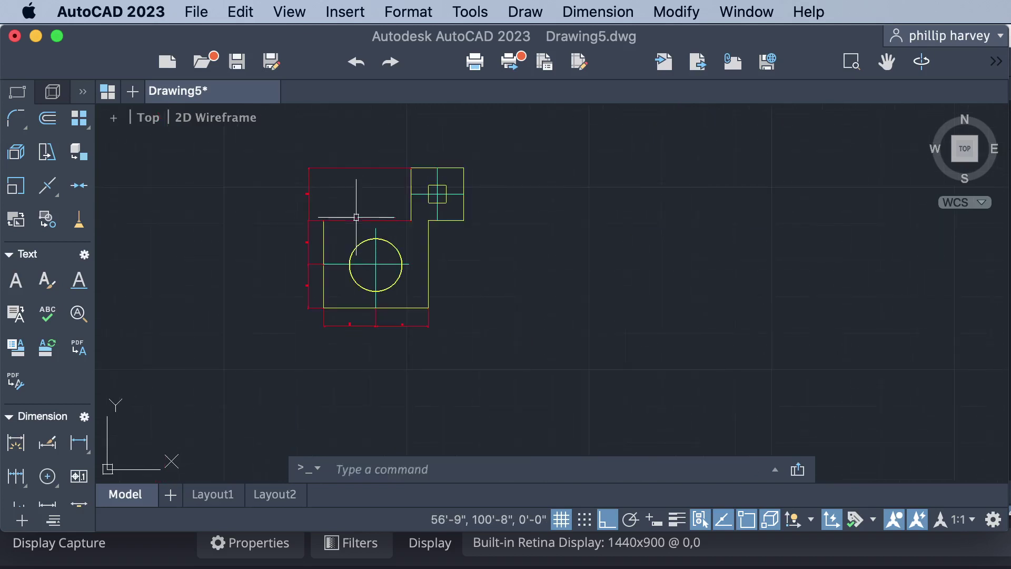
pyautogui.click(342, 167)
pyautogui.press('Delete')
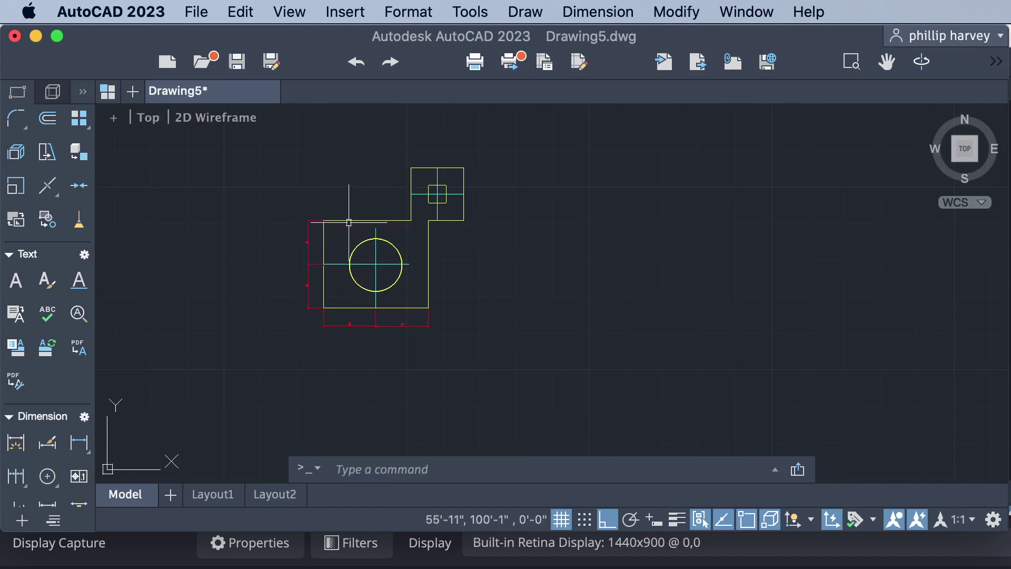
pyautogui.scroll(2, 349, 223)
pyautogui.scroll(-2, 349, 222)
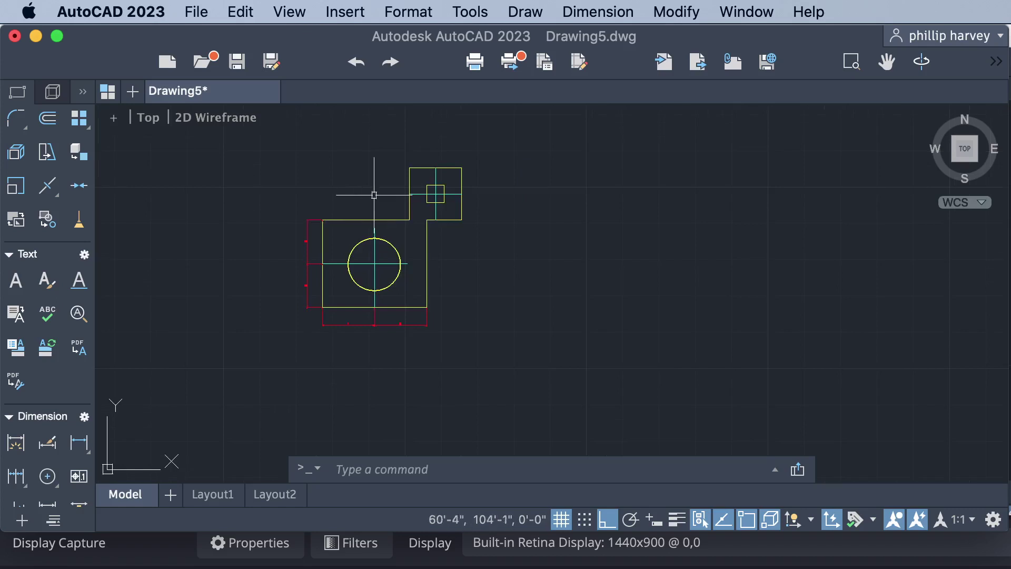
pyautogui.scroll(2, 411, 167)
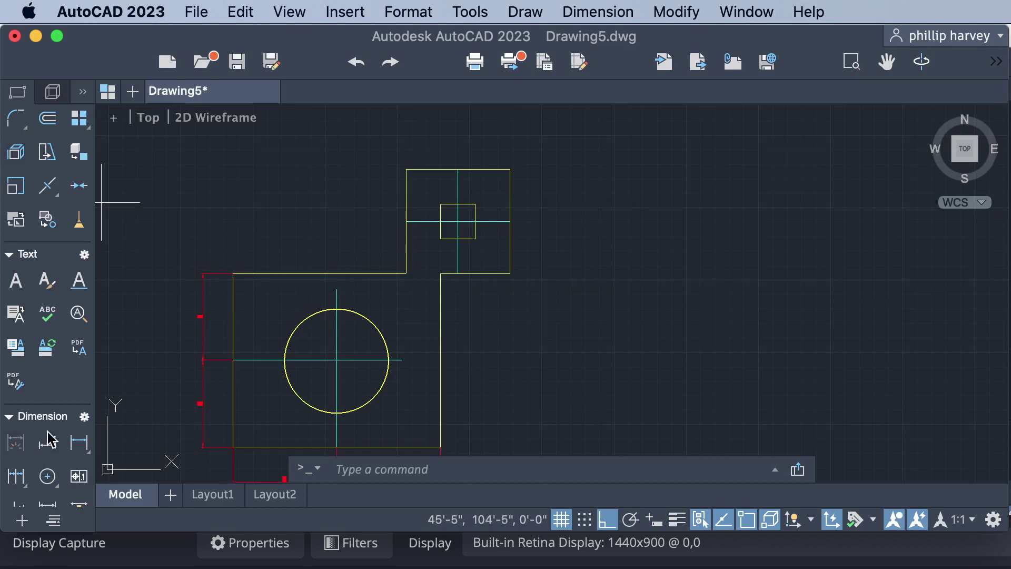
# Step: Place a 10 dimension from the top-left corner to the step corner, then undo it
pyautogui.click(17, 446)
pyautogui.click(233, 273)
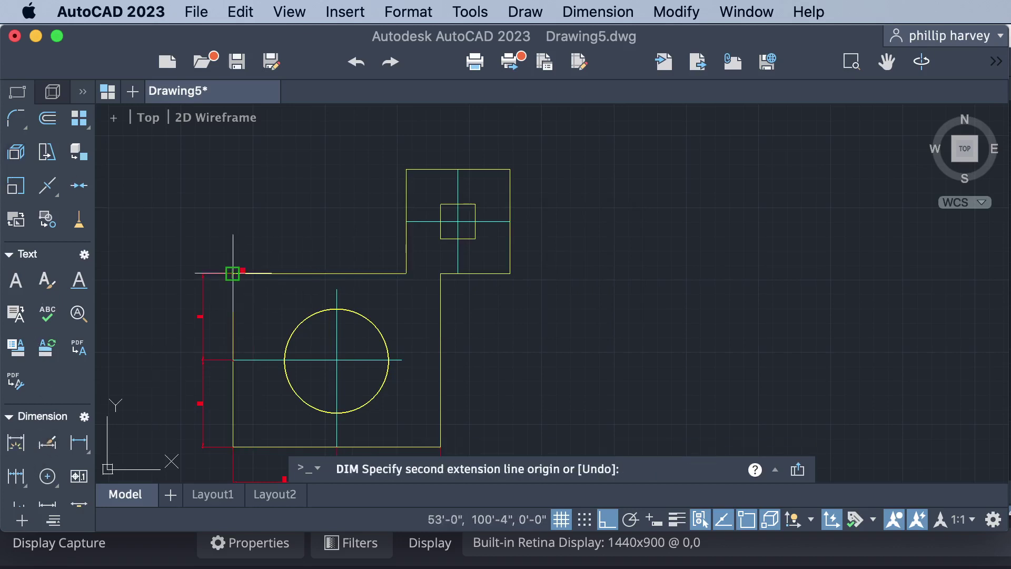
pyautogui.click(406, 274)
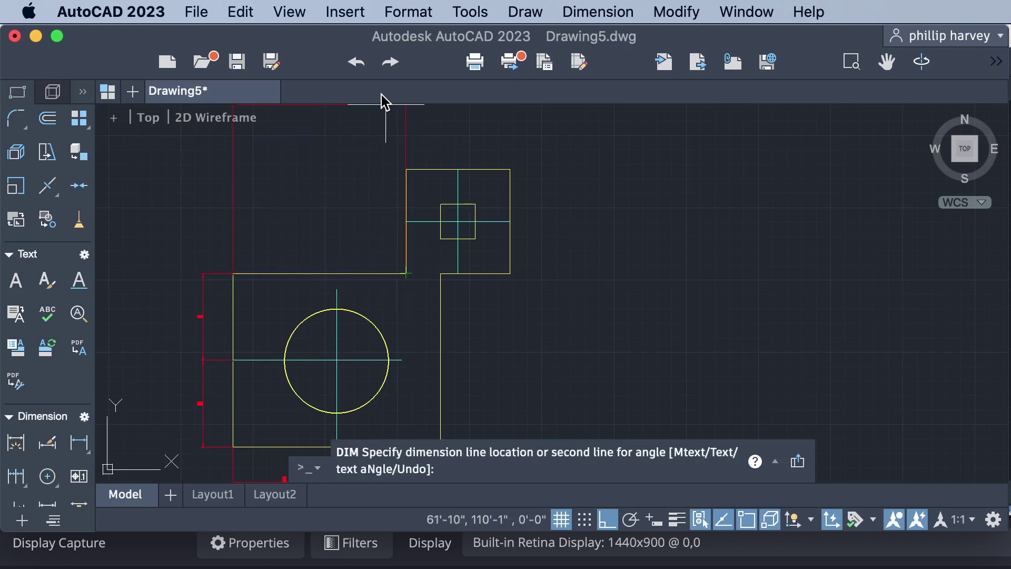
pyautogui.scroll(-3, 417, 126)
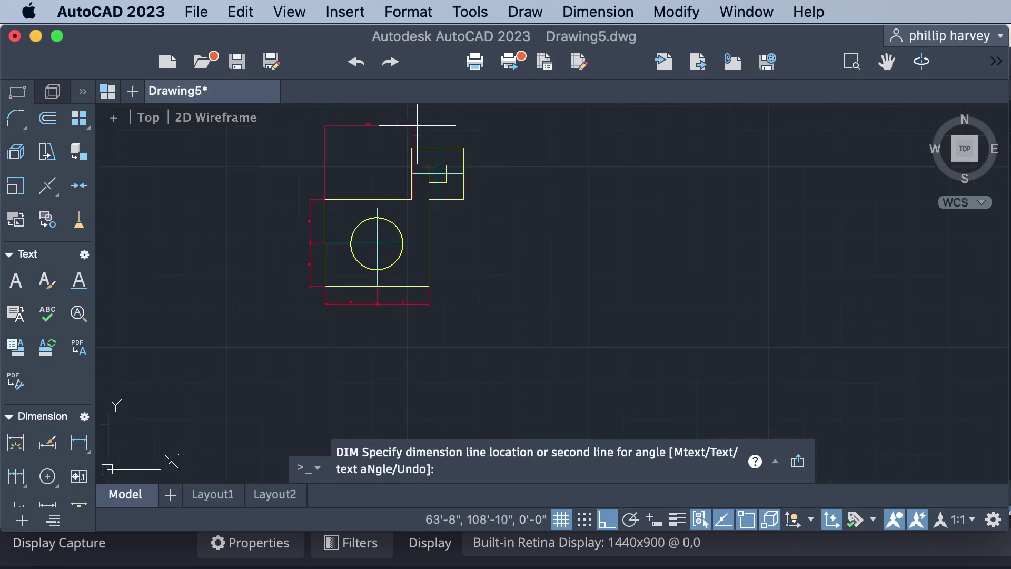
pyautogui.scroll(-5, 352, 123)
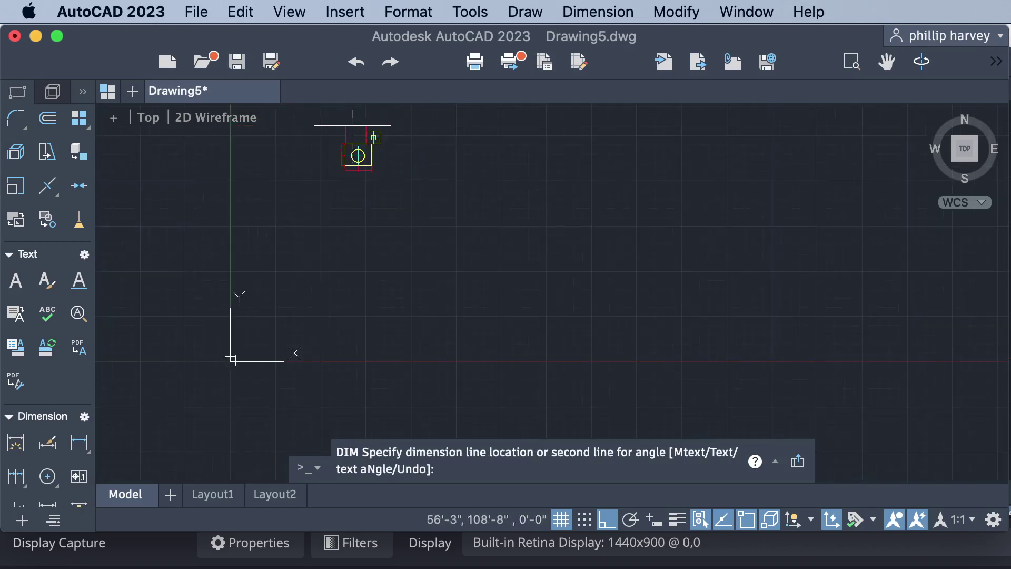
pyautogui.scroll(2, 354, 129)
pyautogui.scroll(5, 355, 125)
pyautogui.scroll(3, 369, 131)
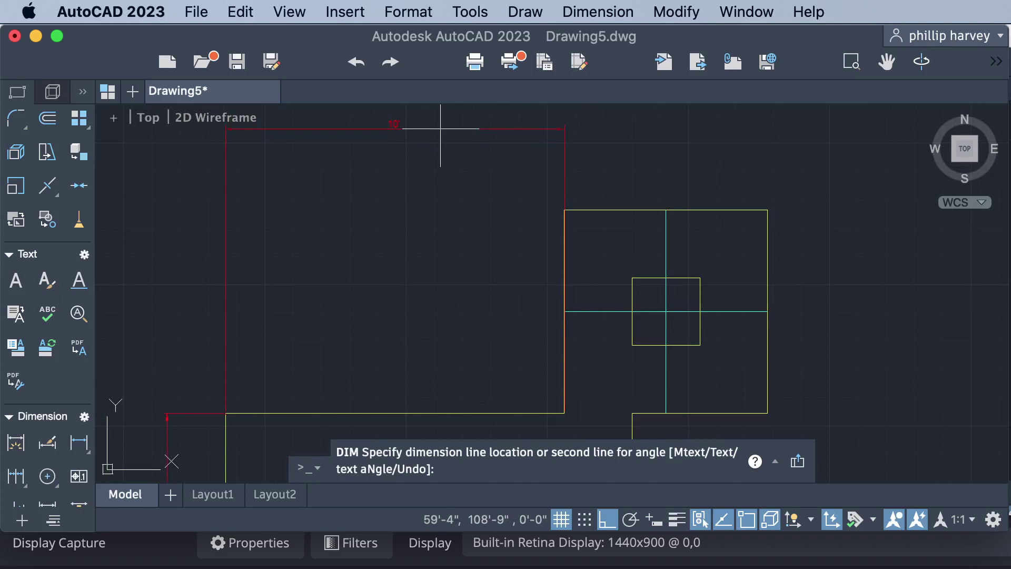
pyautogui.click(441, 128)
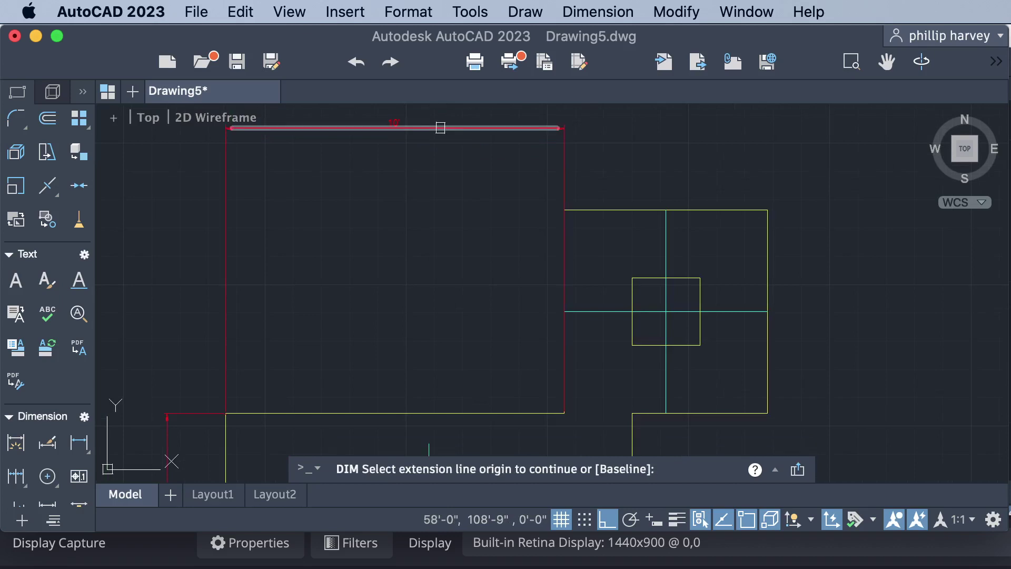
pyautogui.press('Return')
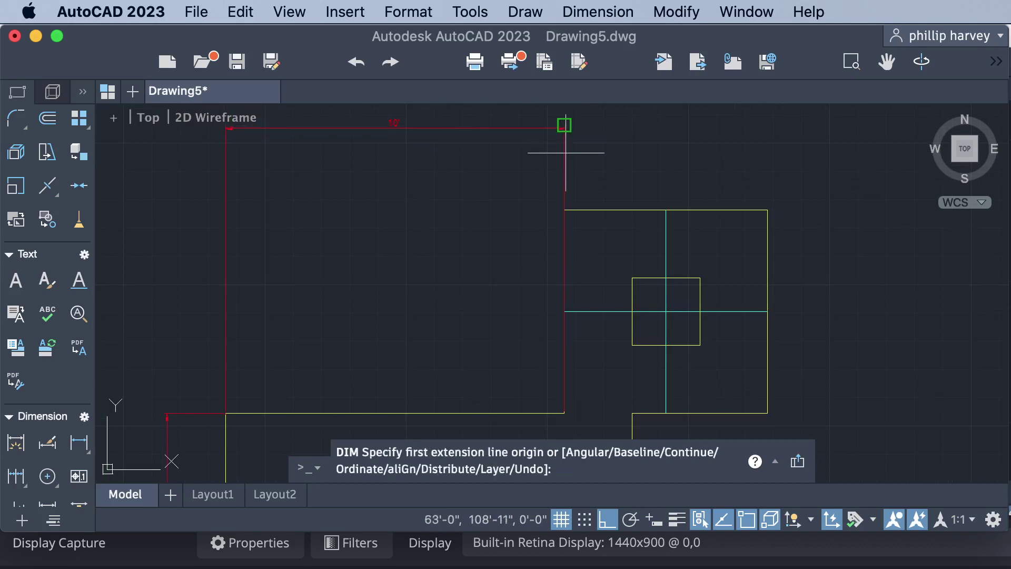
pyautogui.write('u')
pyautogui.press('Return')
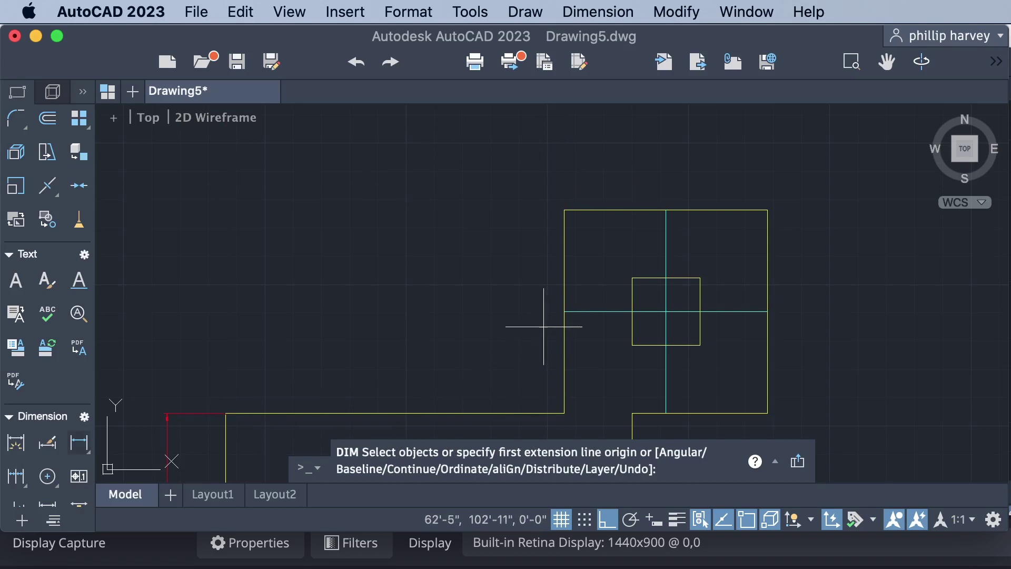
# Step: Start a vertical dimension at the left corner, check the 5'-9" preview, then cancel it
pyautogui.click(225, 413)
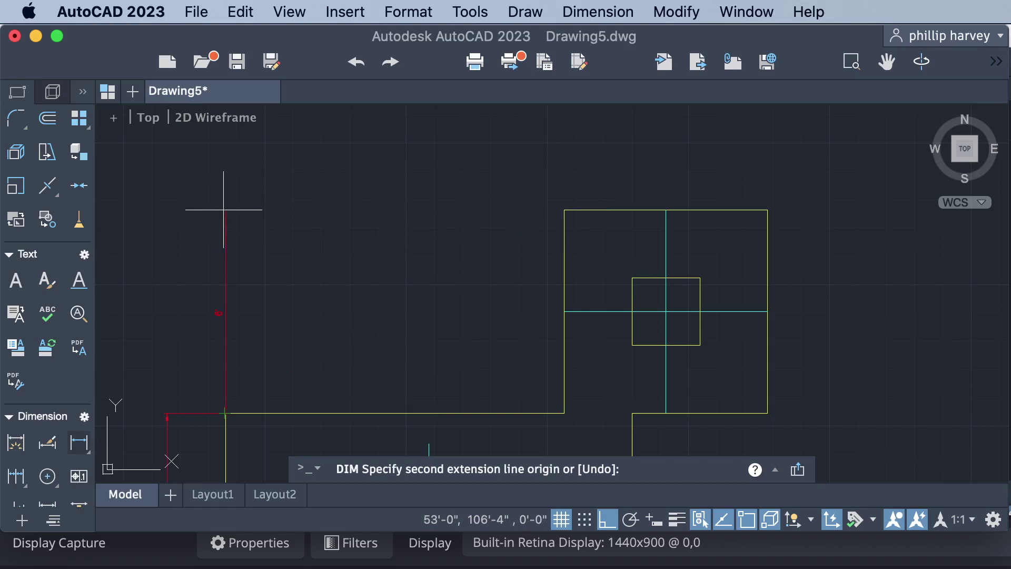
pyautogui.scroll(3, 225, 209)
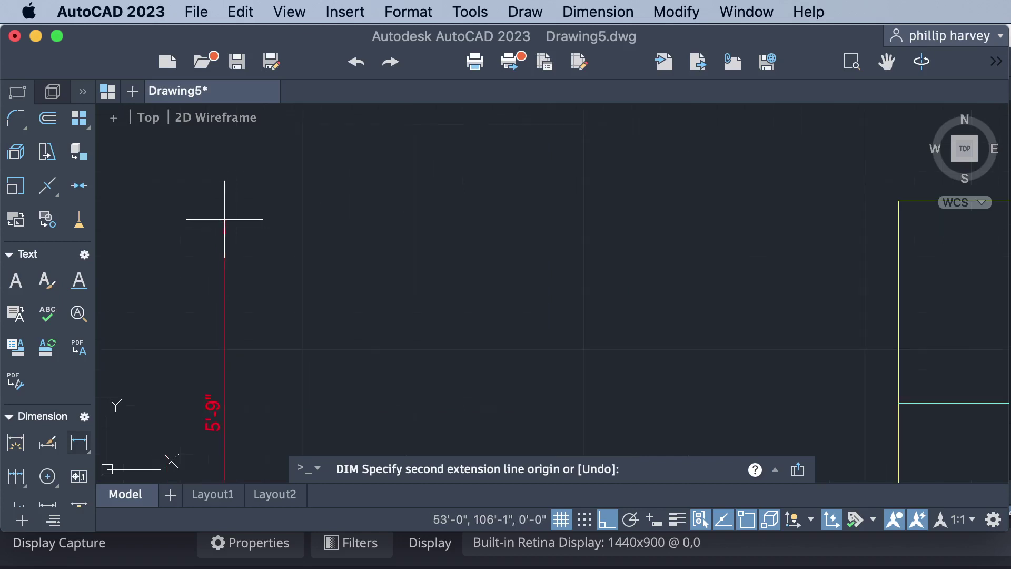
pyautogui.scroll(2, 224, 216)
pyautogui.scroll(-2, 225, 217)
pyautogui.scroll(-4, 224, 219)
pyautogui.scroll(3, 224, 220)
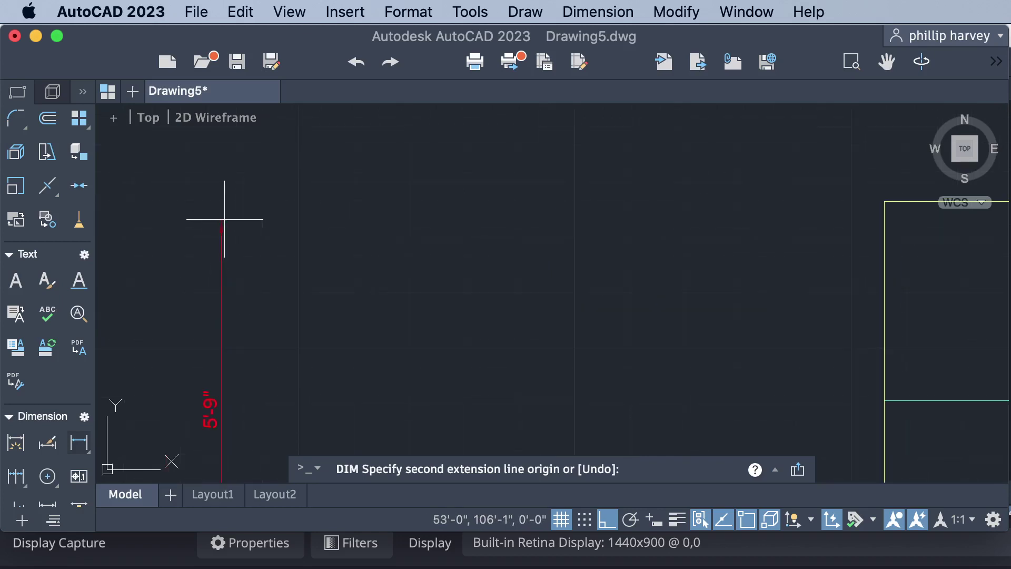
pyautogui.scroll(-3, 225, 219)
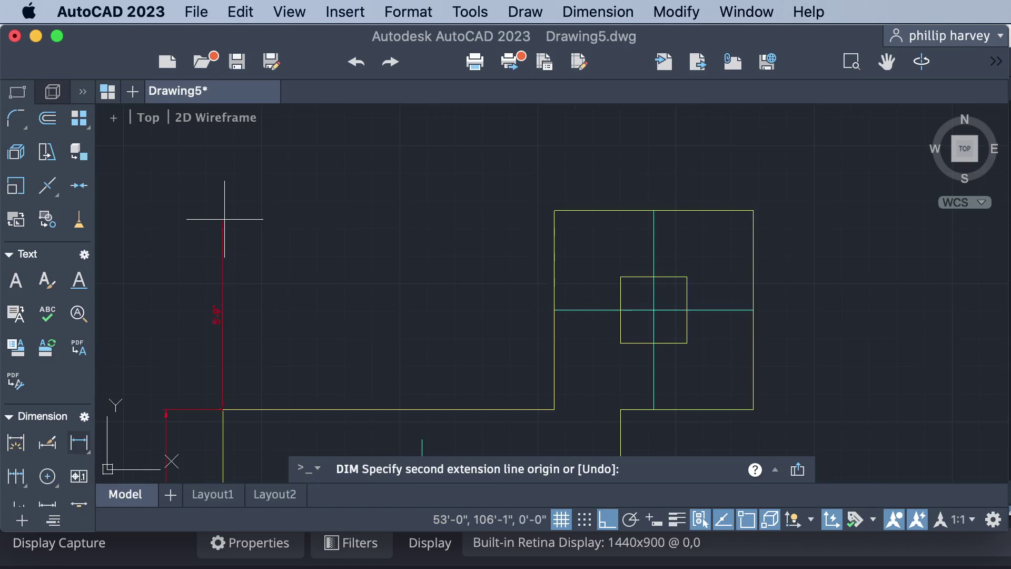
pyautogui.press('Escape')
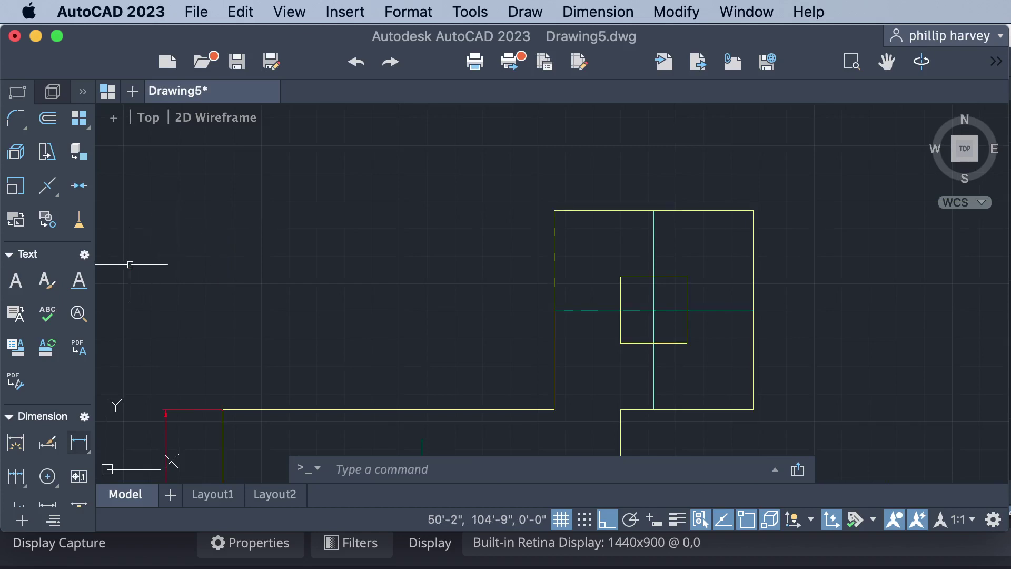
# Step: Zoom out to show the whole part, circle and square, then restart the DIM command
pyautogui.scroll(3, 758, 412)
pyautogui.scroll(-3, 752, 413)
pyautogui.scroll(-3, 752, 413)
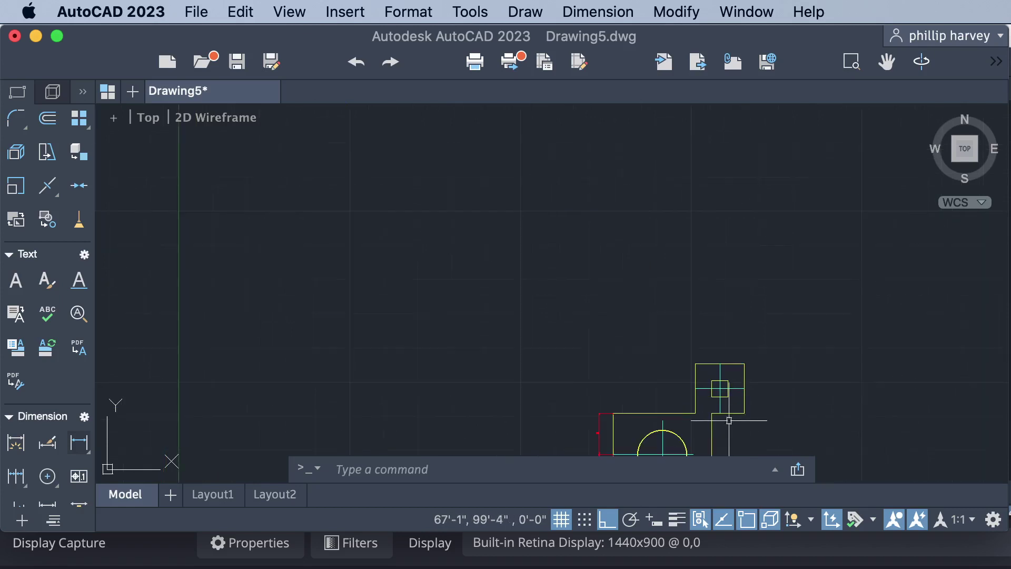
pyautogui.scroll(3, 731, 452)
pyautogui.scroll(-3, 731, 452)
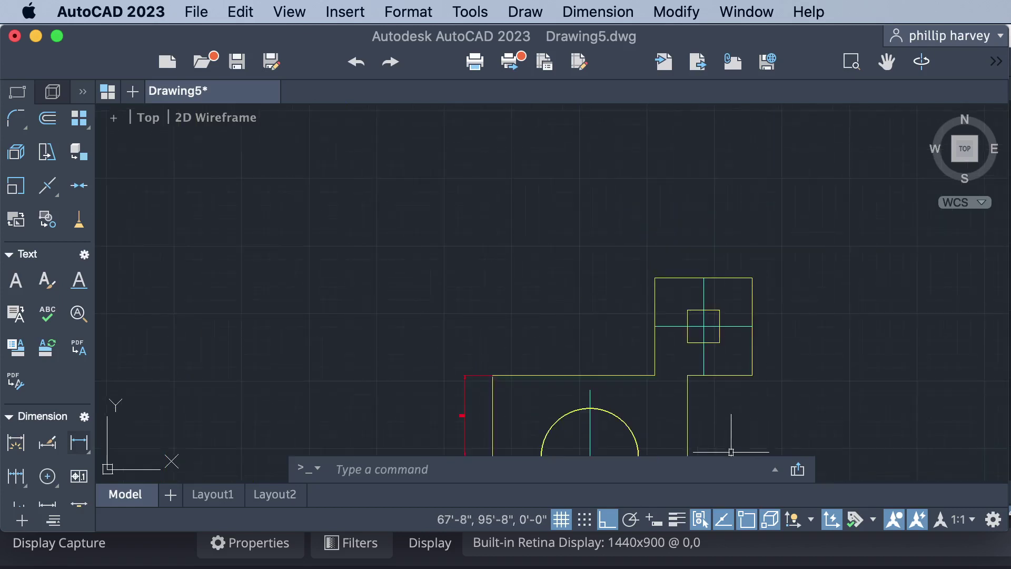
pyautogui.scroll(3, 731, 452)
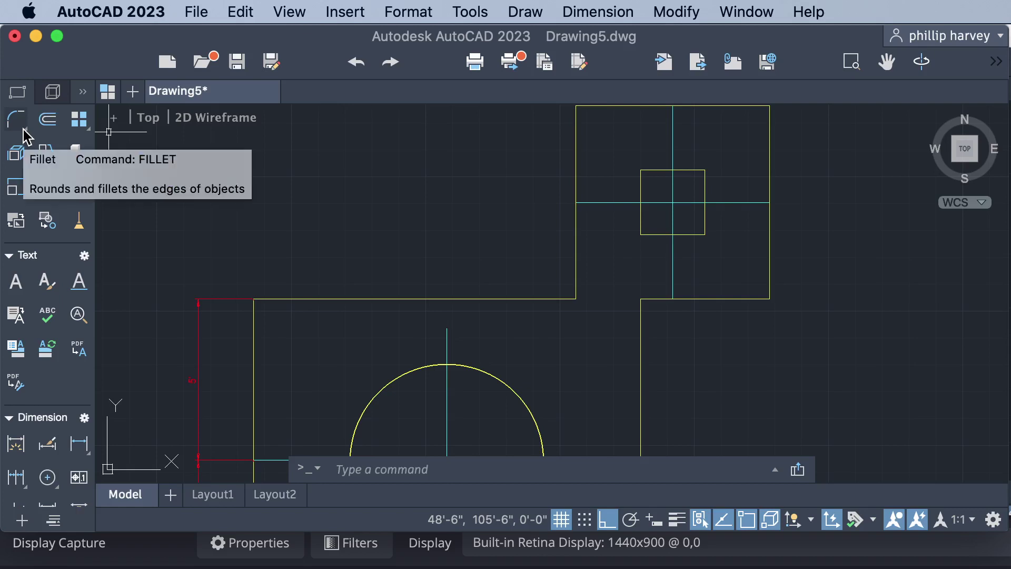
pyautogui.scroll(-3, 435, 266)
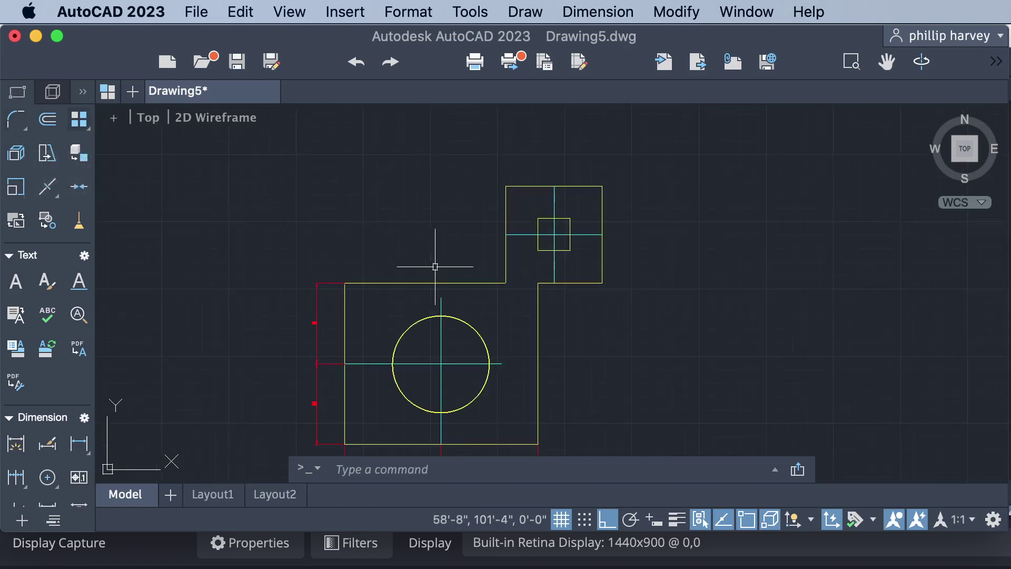
pyautogui.scroll(3, 435, 266)
pyautogui.scroll(-3, 435, 266)
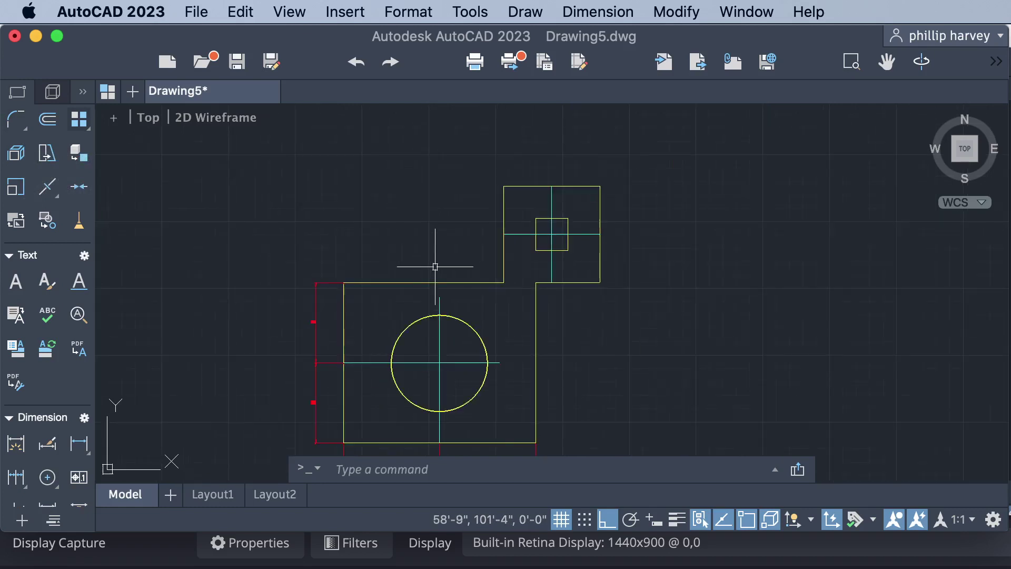
pyautogui.scroll(-1, 42, 323)
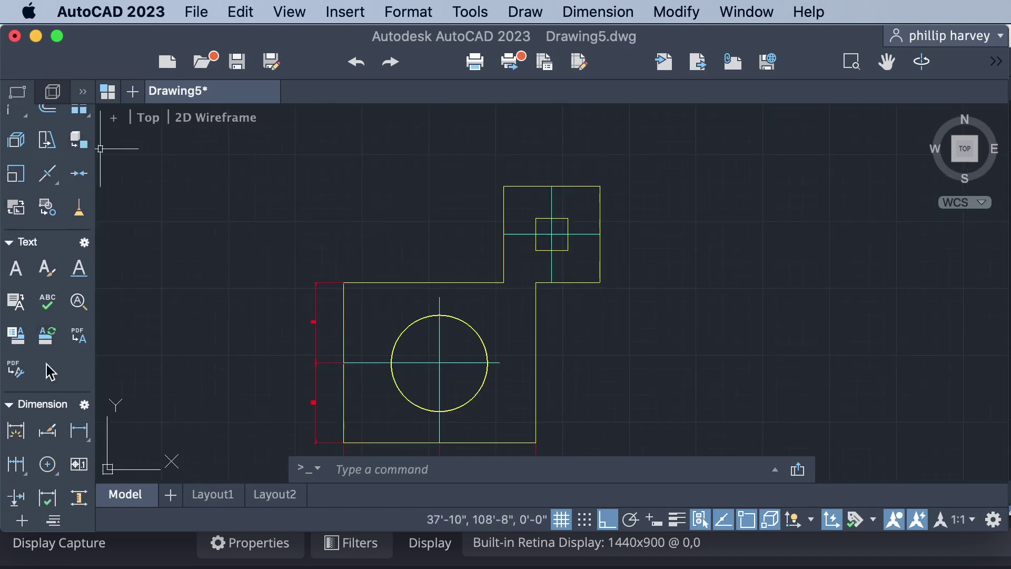
pyautogui.click(16, 431)
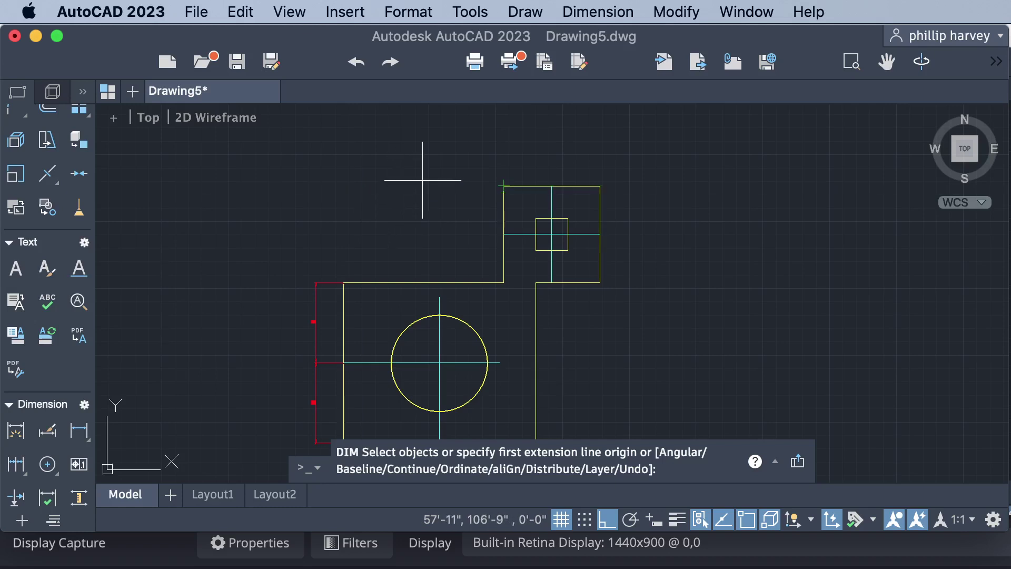
pyautogui.scroll(3, 364, 298)
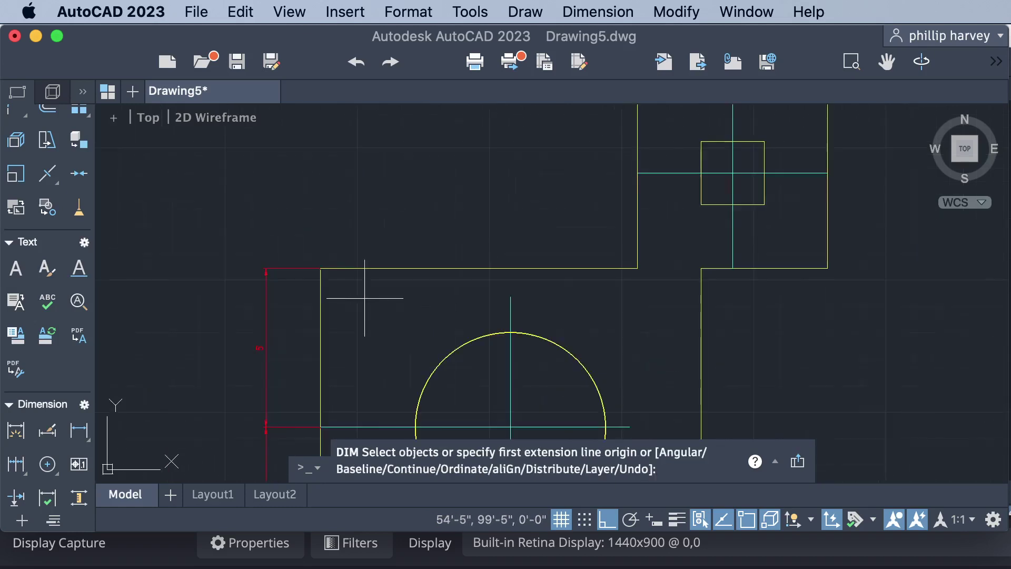
pyautogui.scroll(3, 312, 282)
pyautogui.scroll(2, 311, 288)
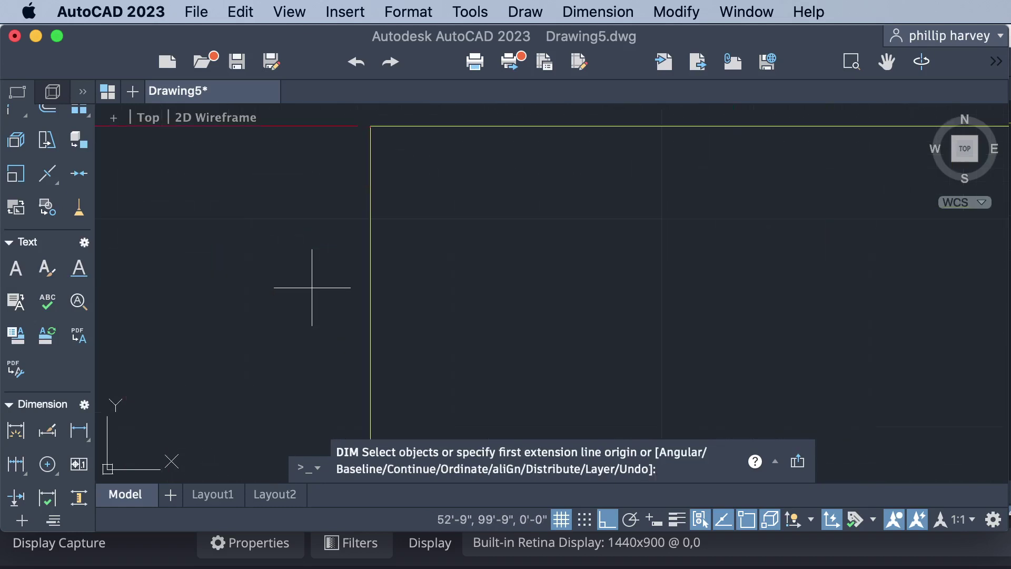
pyautogui.scroll(-3, 311, 287)
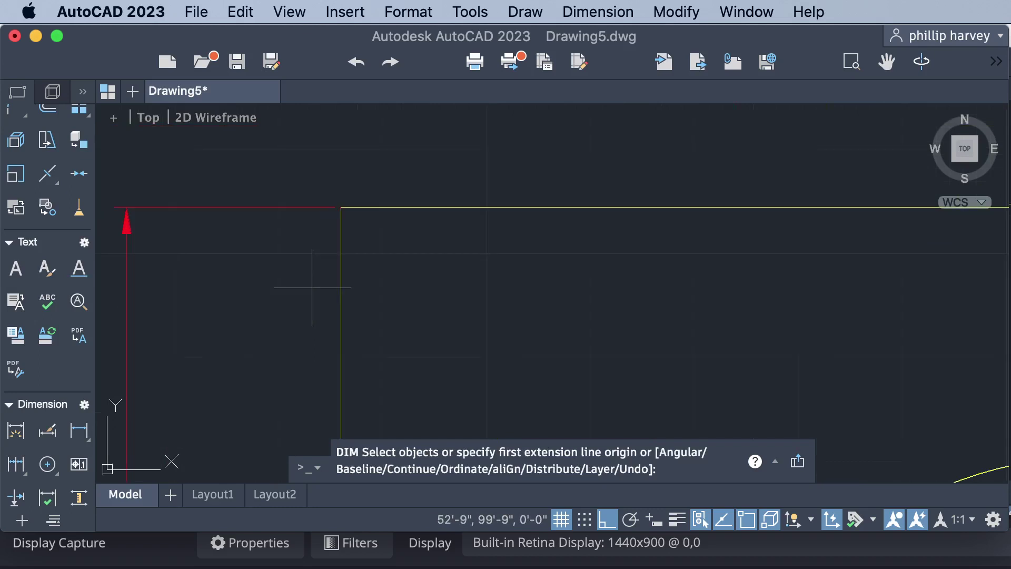
pyautogui.scroll(3, 334, 208)
pyautogui.click(335, 207)
pyautogui.scroll(-5, 335, 207)
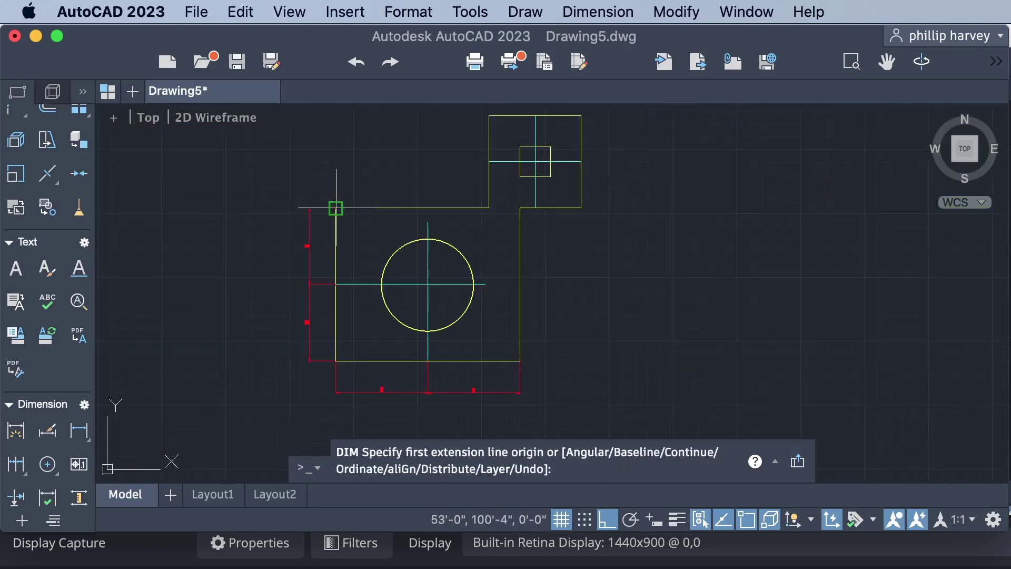
pyautogui.scroll(5, 376, 311)
pyautogui.scroll(-3, 376, 311)
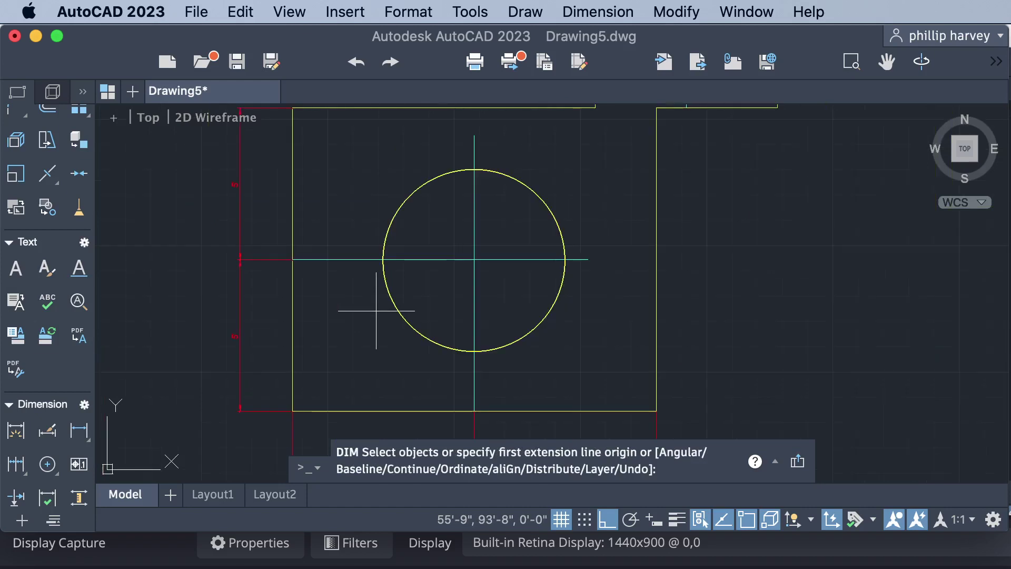
pyautogui.scroll(-5, 377, 309)
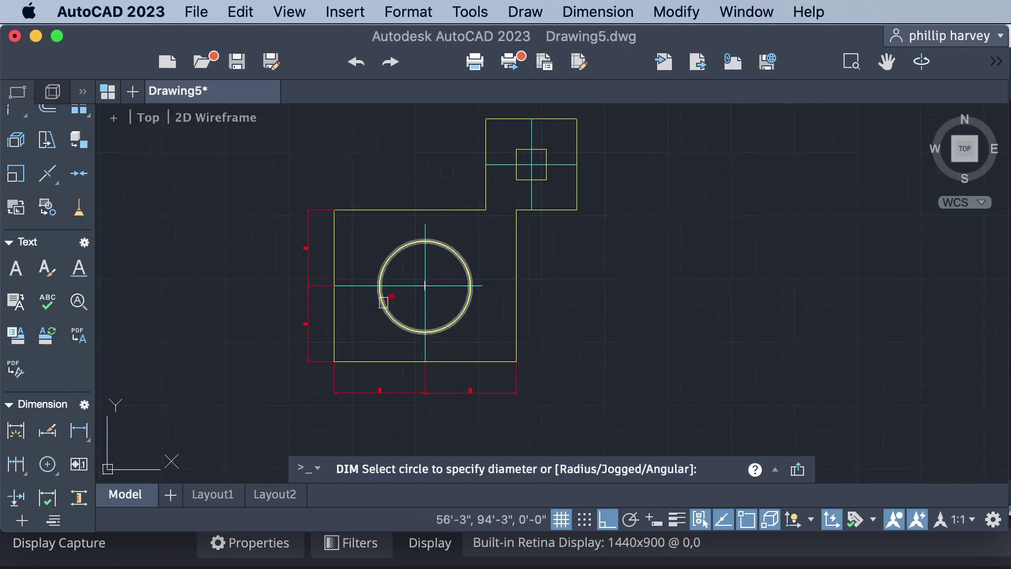
pyautogui.scroll(3, 450, 232)
pyautogui.scroll(3, 454, 234)
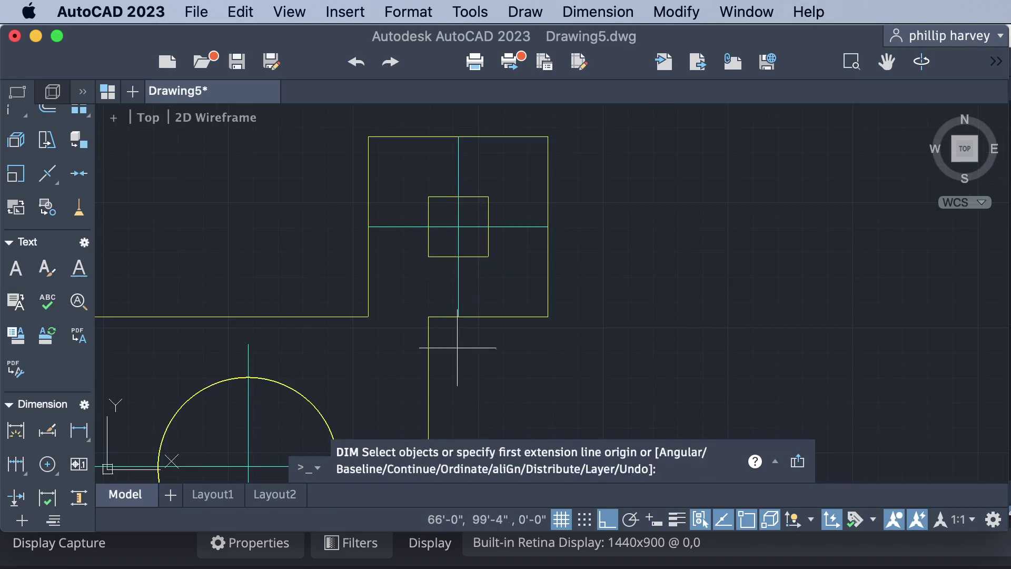
pyautogui.scroll(-5, 457, 346)
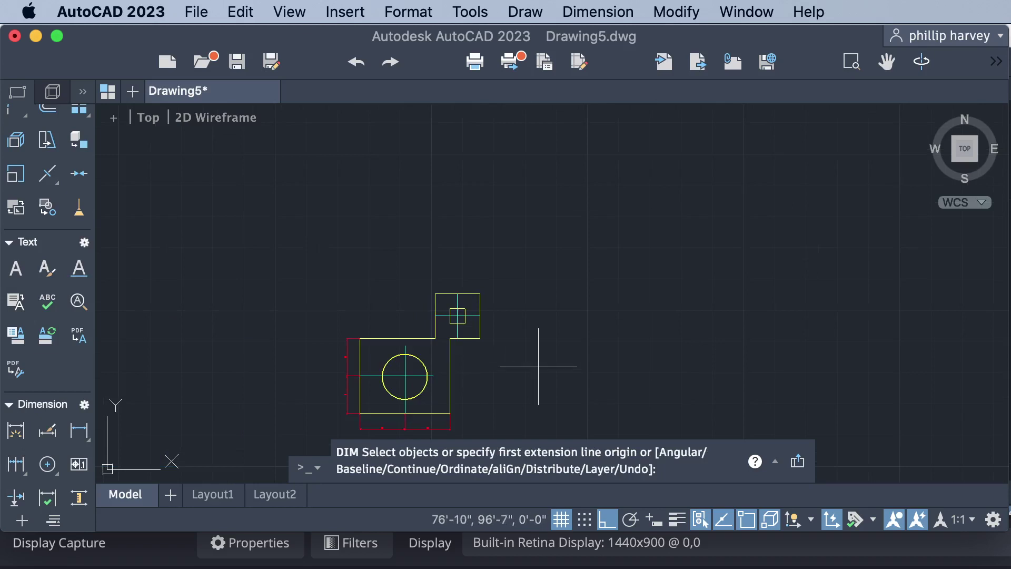
# Step: Abandon the bottom-corner dimension and pick the lower block's right edge, step corner to bottom-right corner
pyautogui.click(481, 338)
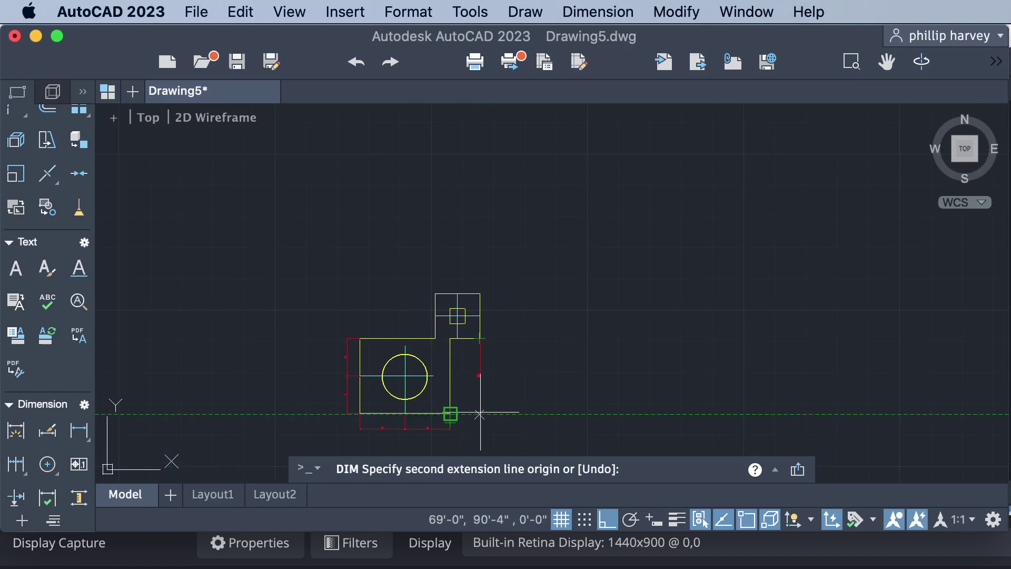
pyautogui.scroll(5, 480, 412)
pyautogui.scroll(-3, 481, 413)
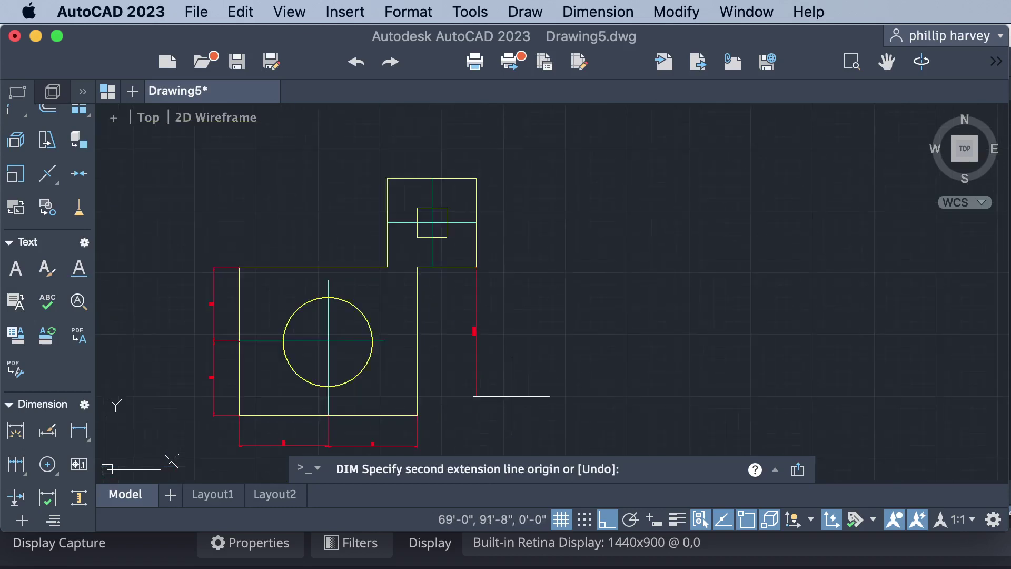
pyautogui.press('Escape')
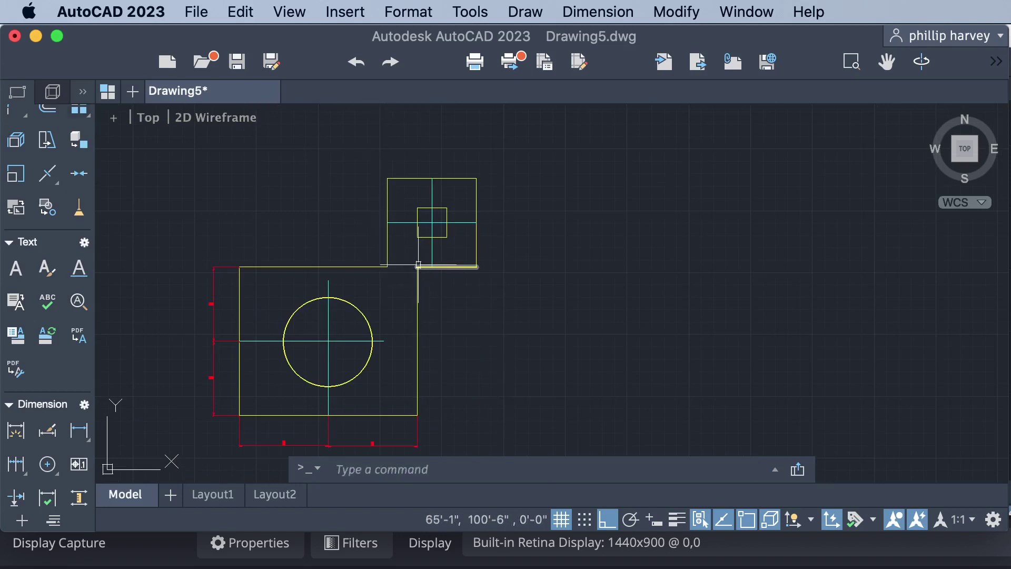
pyautogui.click(16, 431)
pyautogui.click(417, 267)
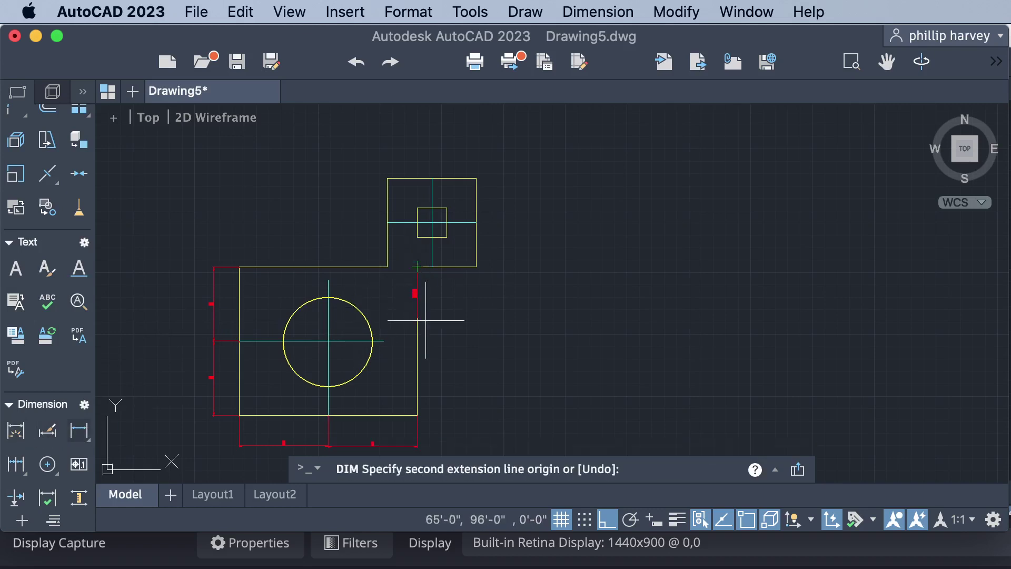
pyautogui.click(417, 415)
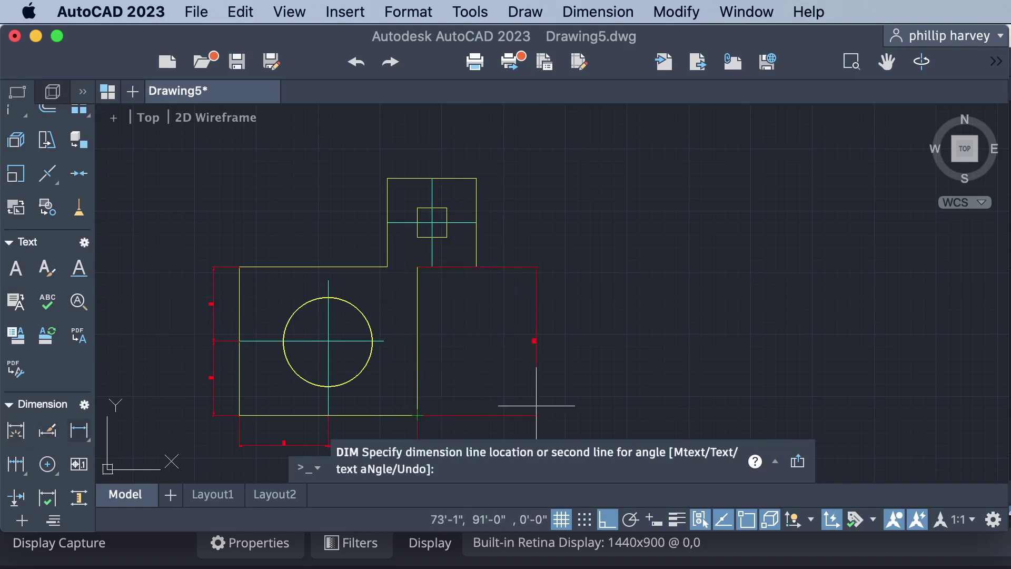
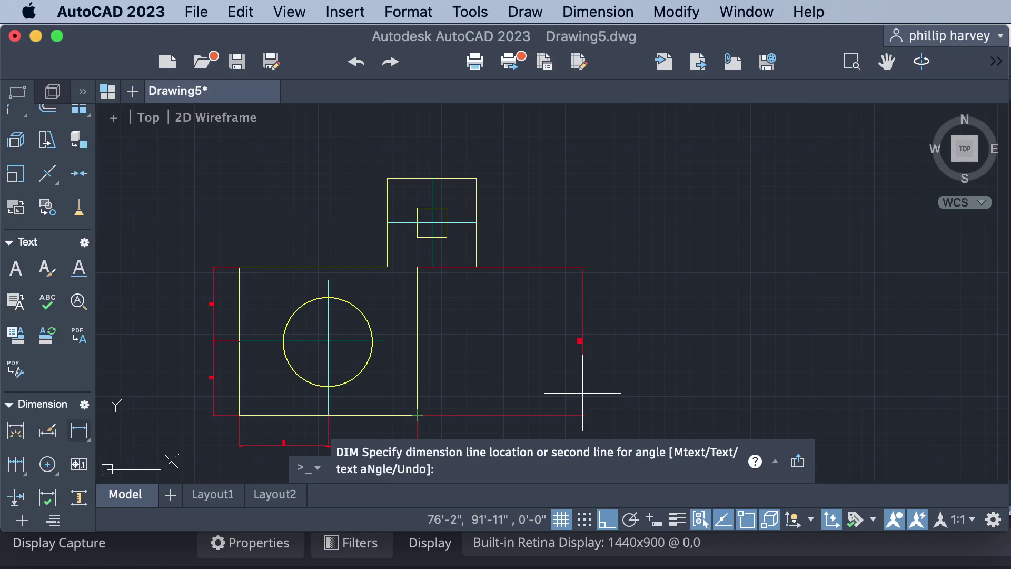
# Step: Cancel the unfinished dimension and reframe the view to show the whole part
pyautogui.press('Escape')
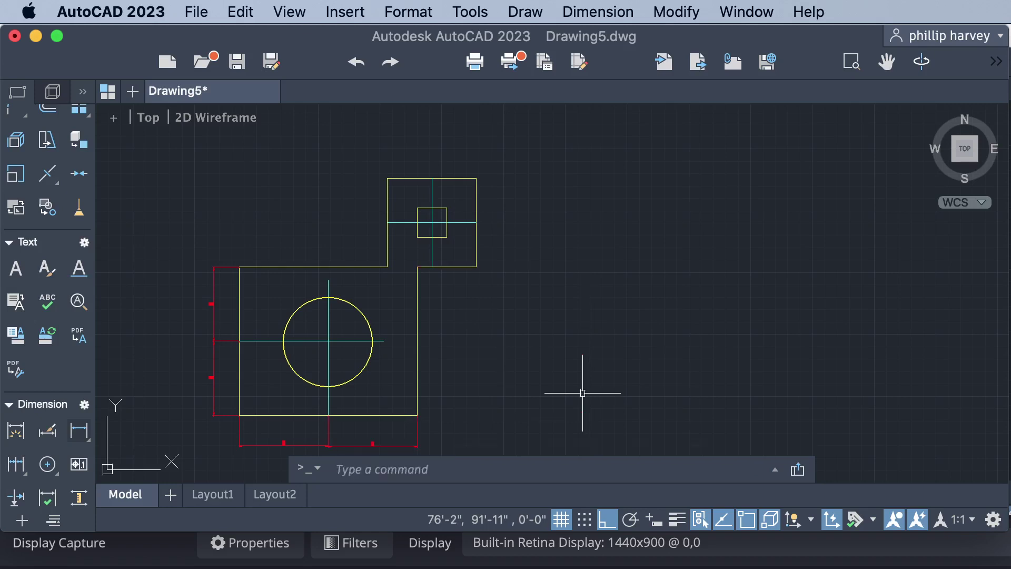
pyautogui.scroll(3, 457, 407)
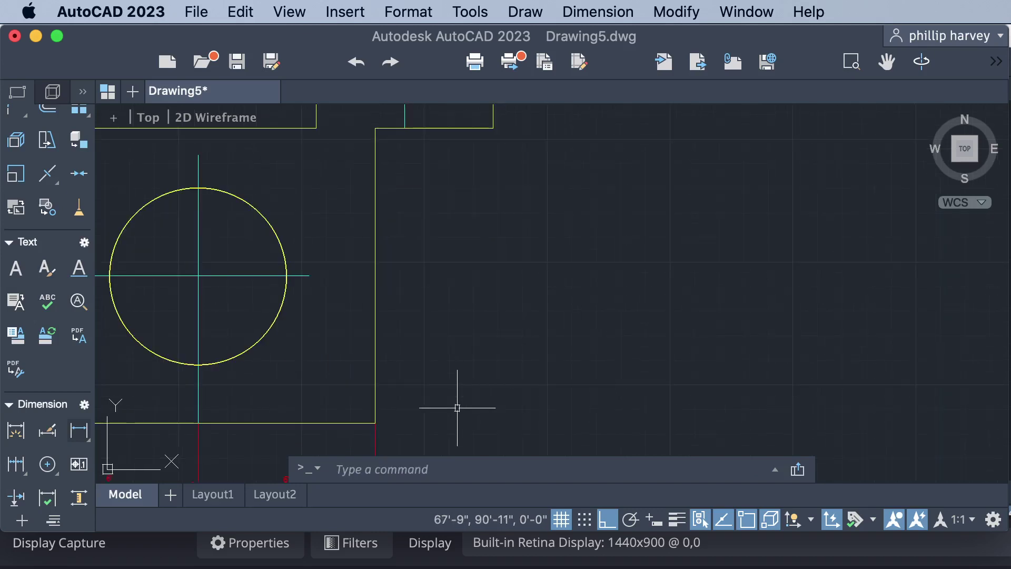
pyautogui.scroll(-3, 458, 407)
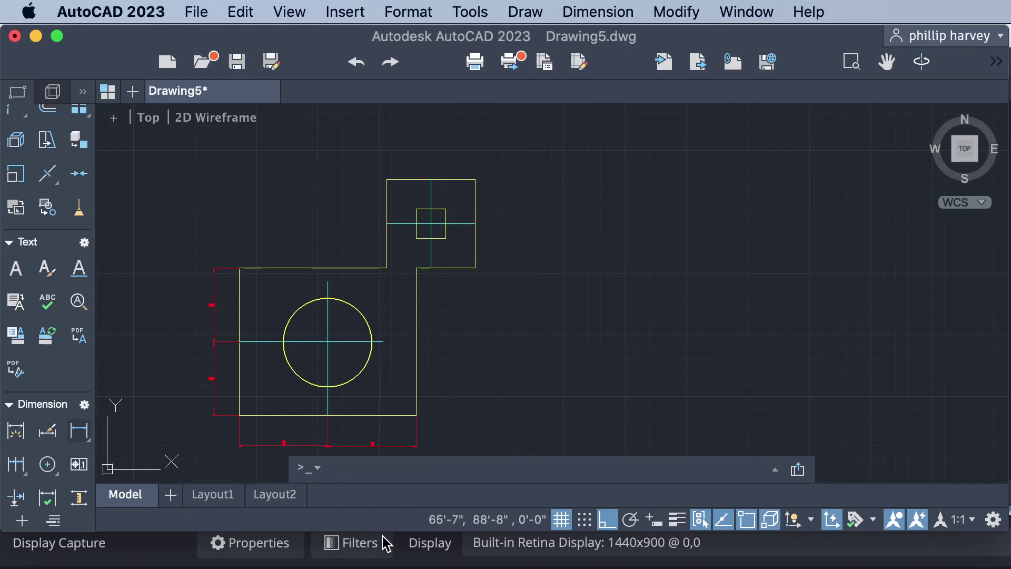
pyautogui.scroll(-3, 334, 429)
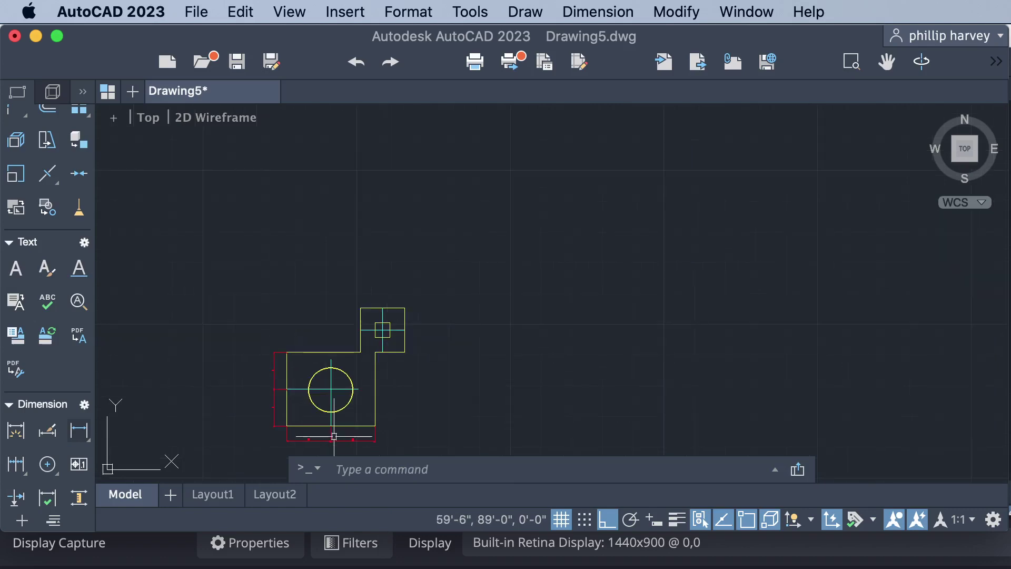
pyautogui.scroll(3, 334, 429)
pyautogui.scroll(-6, 334, 436)
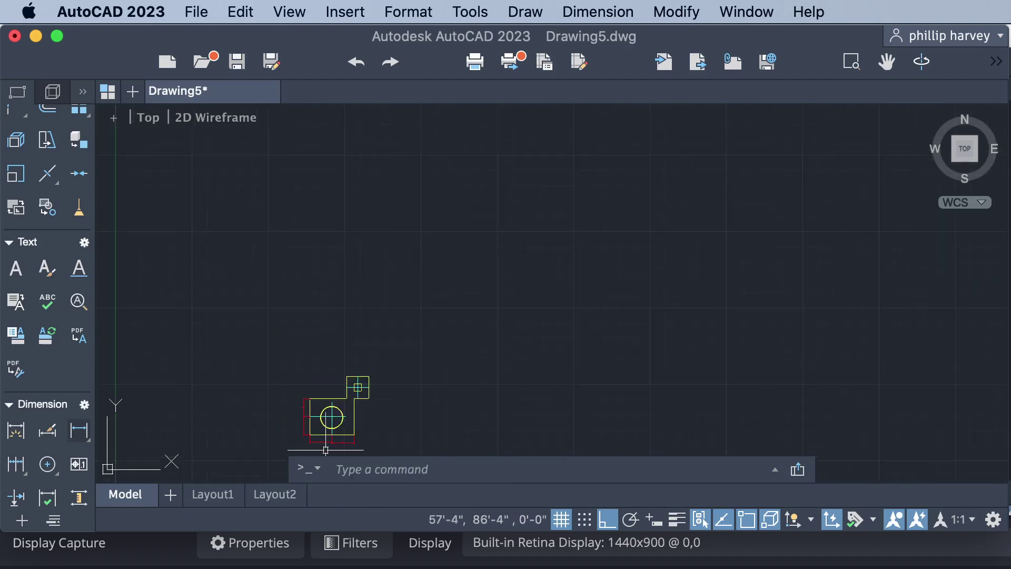
pyautogui.scroll(9, 325, 451)
pyautogui.scroll(-3, 325, 450)
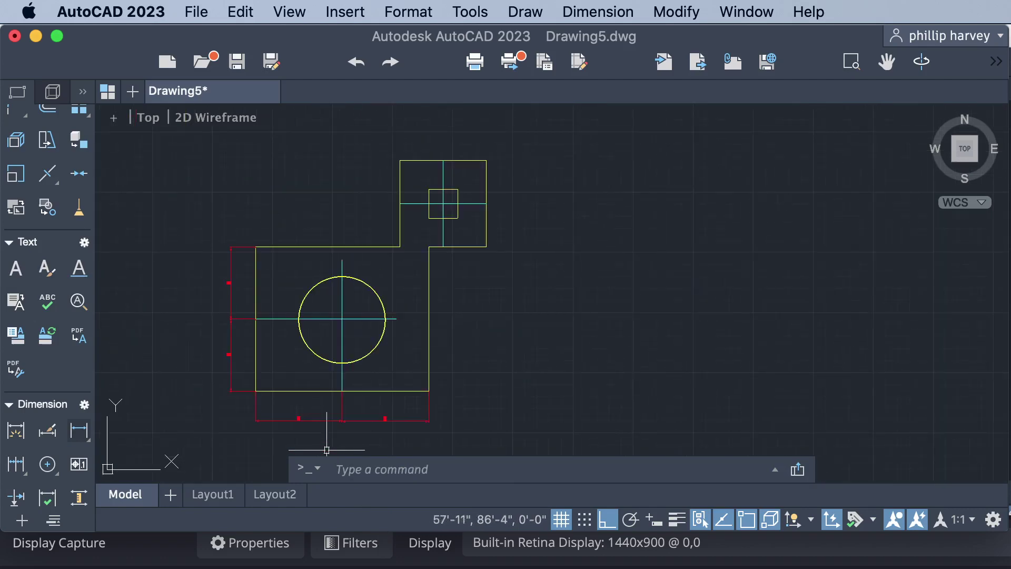
# Step: Dimension the height of the part's right edge, placed to its right
pyautogui.click(17, 433)
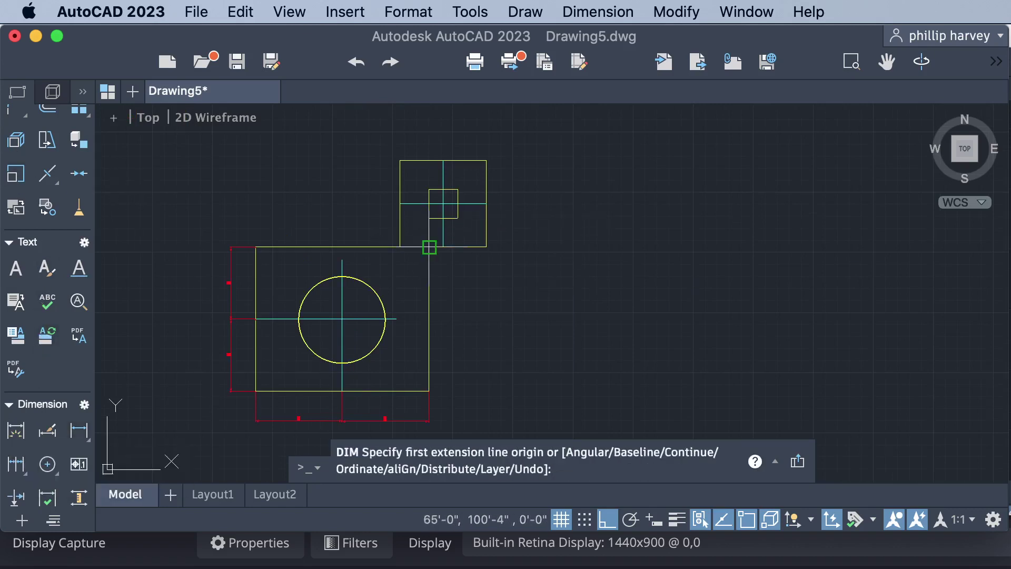
pyautogui.click(429, 246)
pyautogui.click(430, 391)
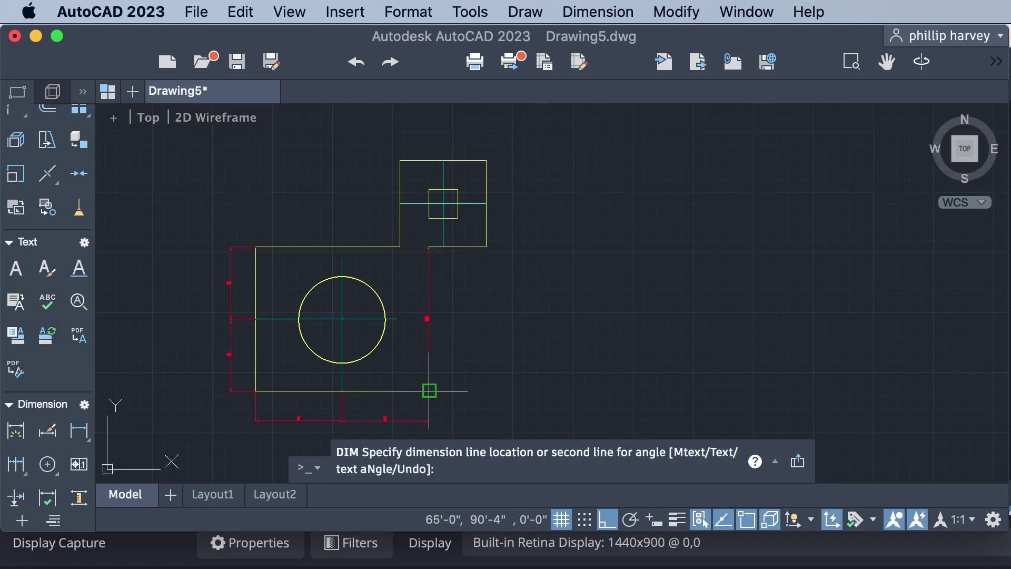
pyautogui.click(526, 371)
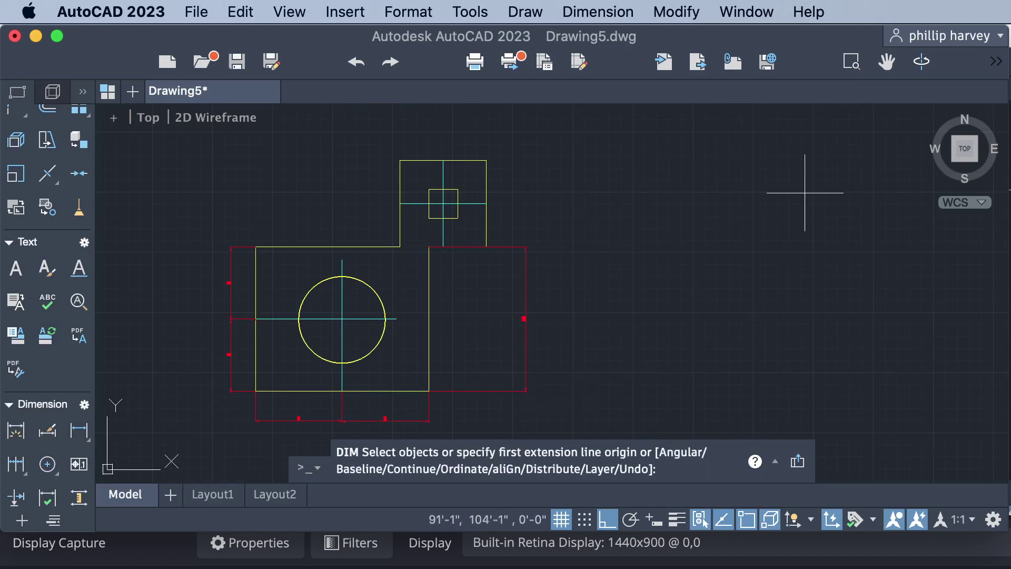
# Step: Dimension the annex's overhang from the right-edge corner, reading 4'-5"
pyautogui.click(430, 246)
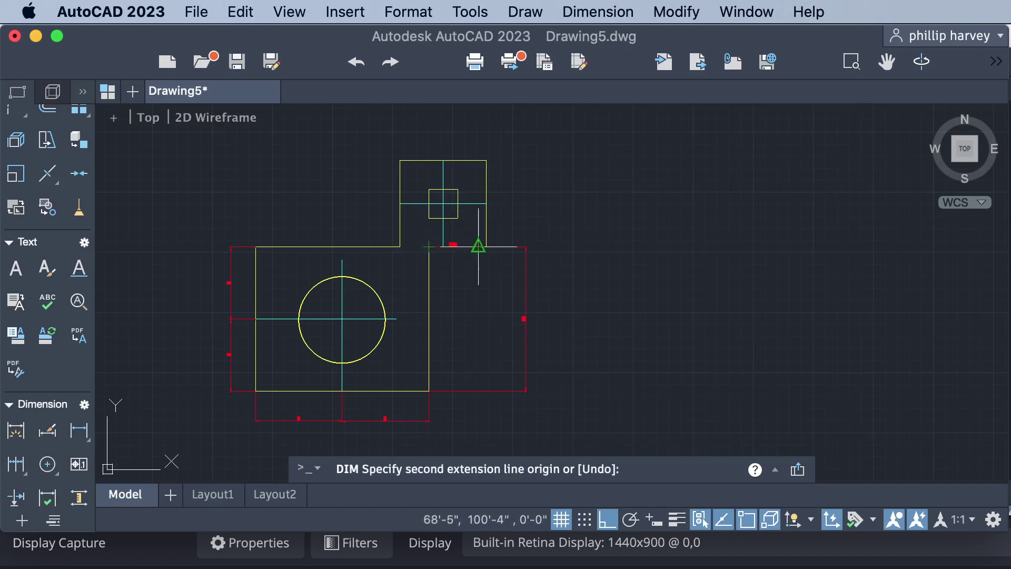
pyautogui.click(526, 246)
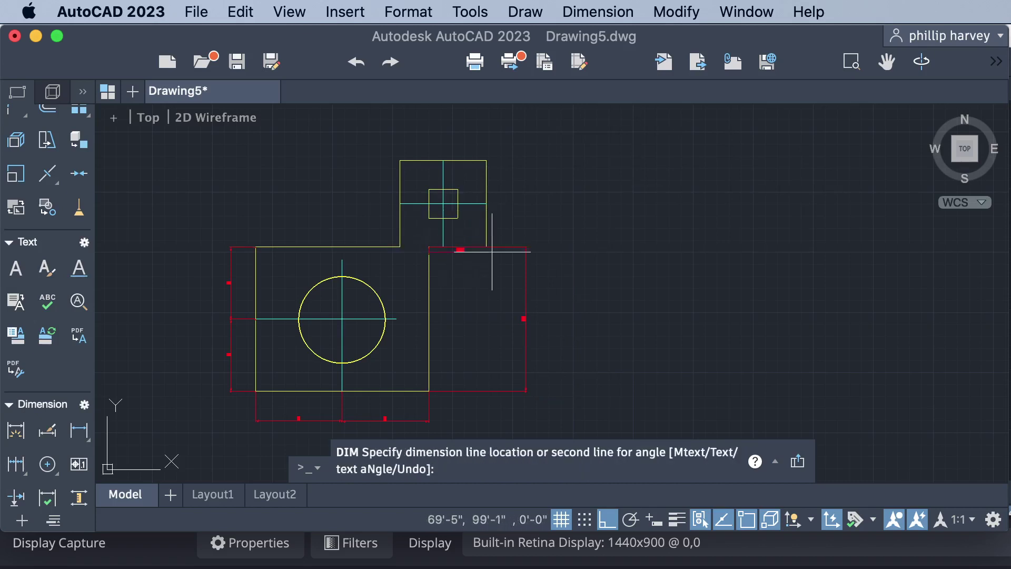
pyautogui.click(491, 294)
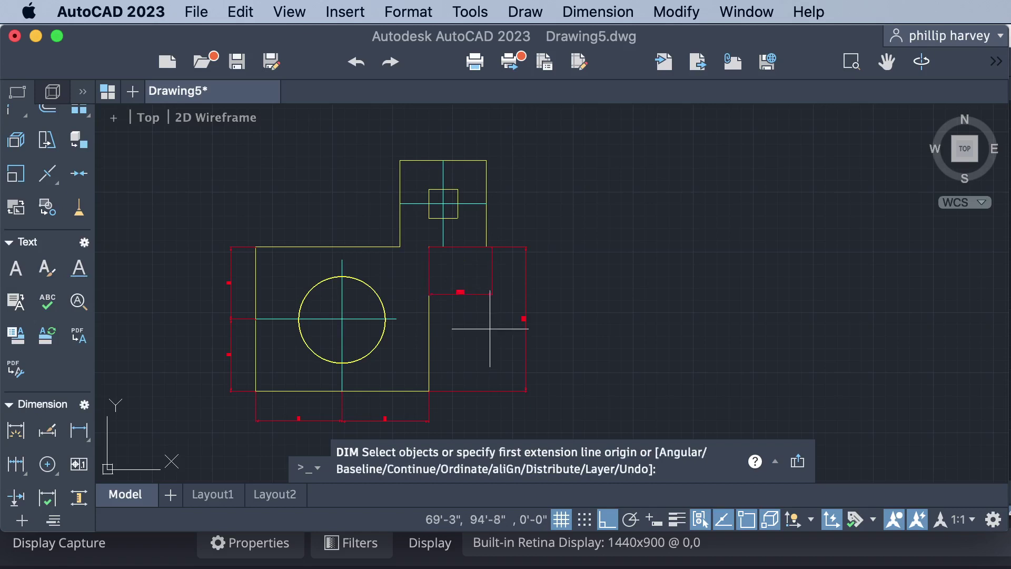
pyautogui.scroll(2, 448, 263)
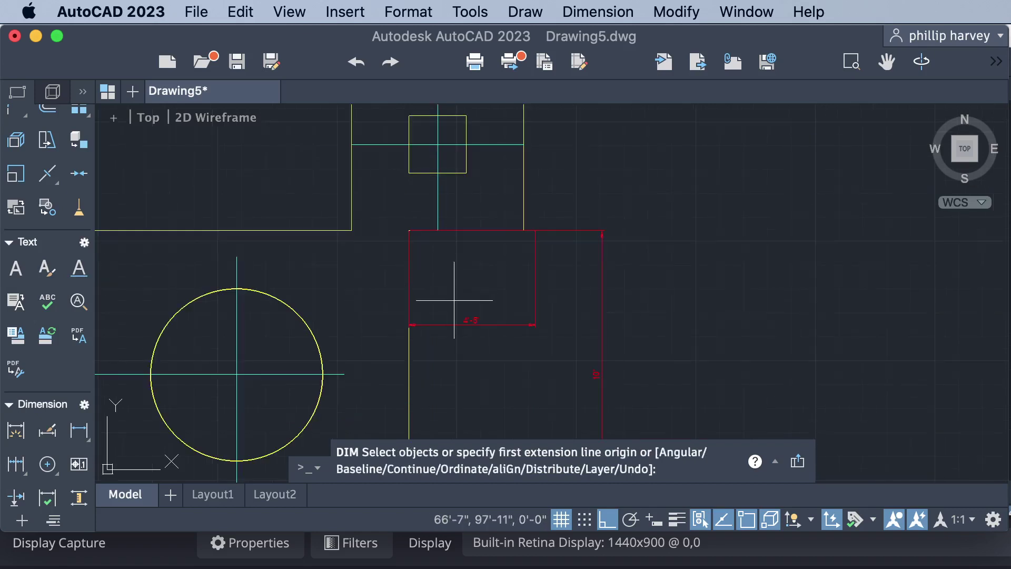
pyautogui.scroll(2, 490, 312)
pyautogui.scroll(-2, 486, 314)
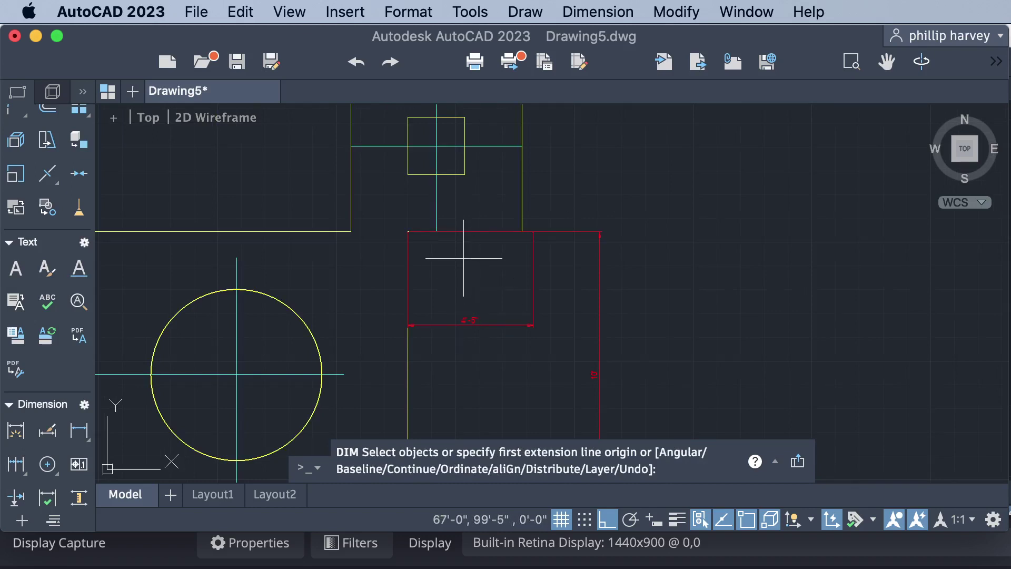
pyautogui.scroll(2, 463, 266)
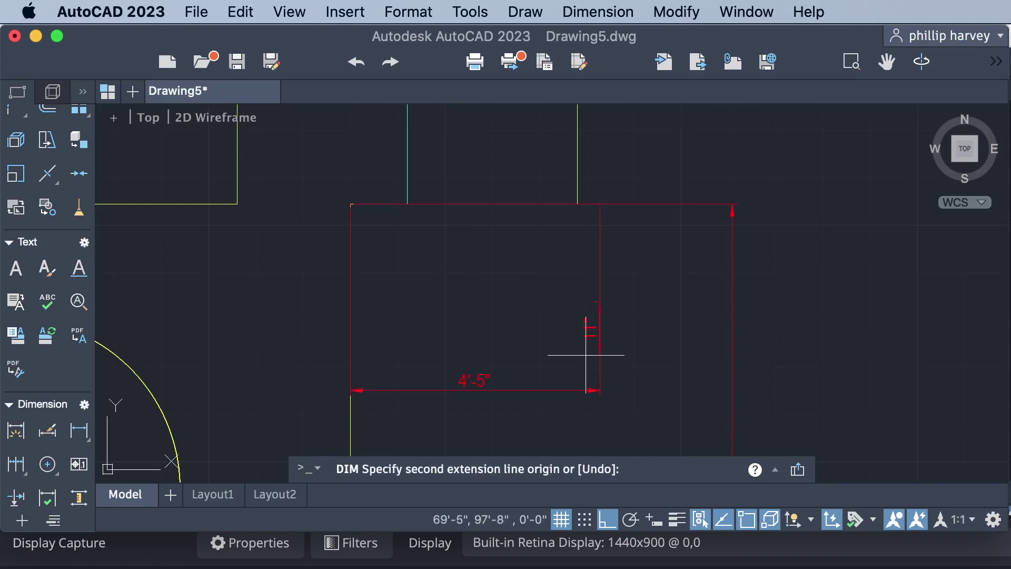
# Step: Cancel the pending dimension and delete the incorrect 4'-5" overhang dimension
pyautogui.press('Escape')
pyautogui.click(574, 393)
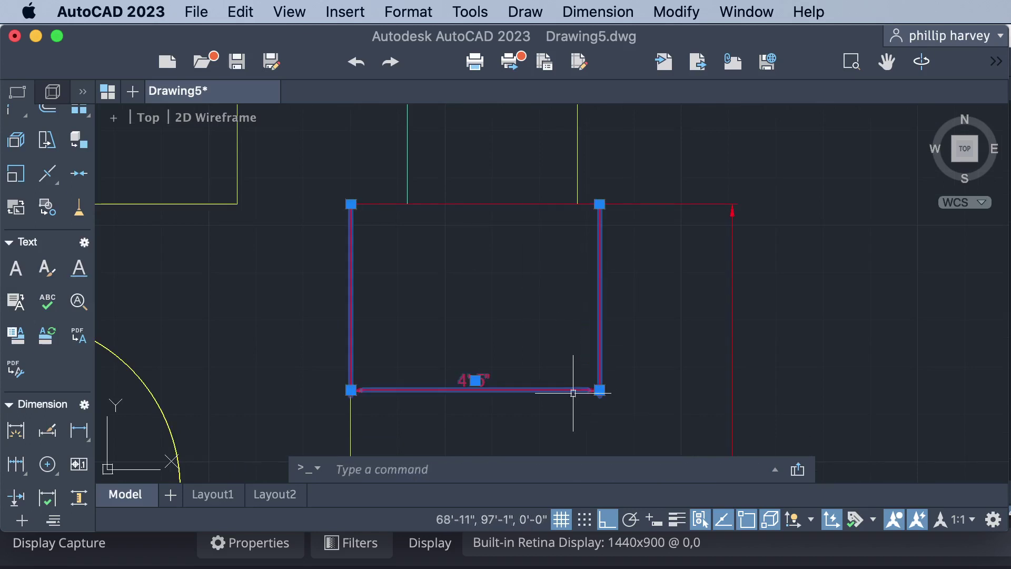
pyautogui.press('Delete')
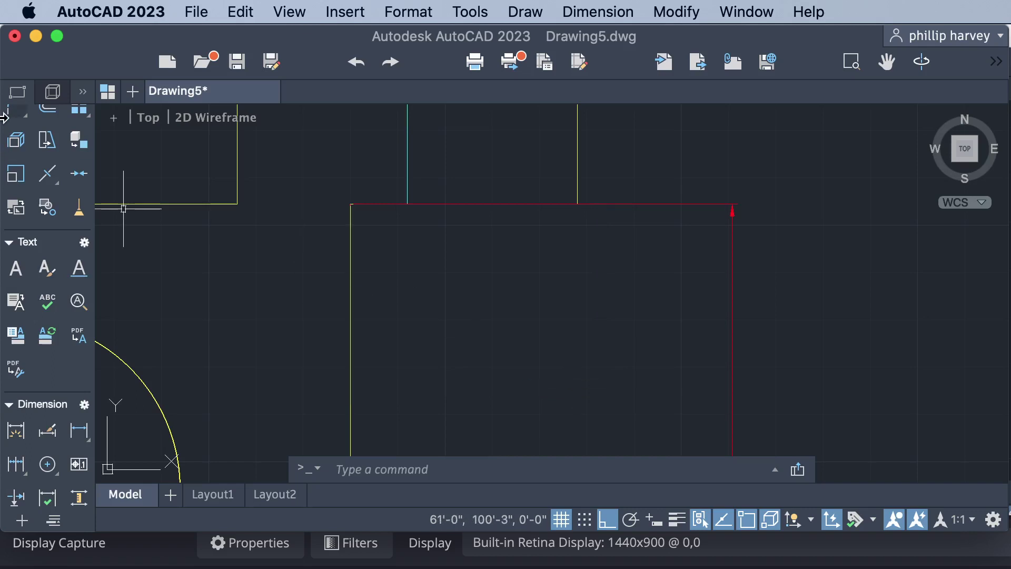
# Step: Add a 4' dimension from the part's right edge top to the annex's right edge
pyautogui.click(16, 431)
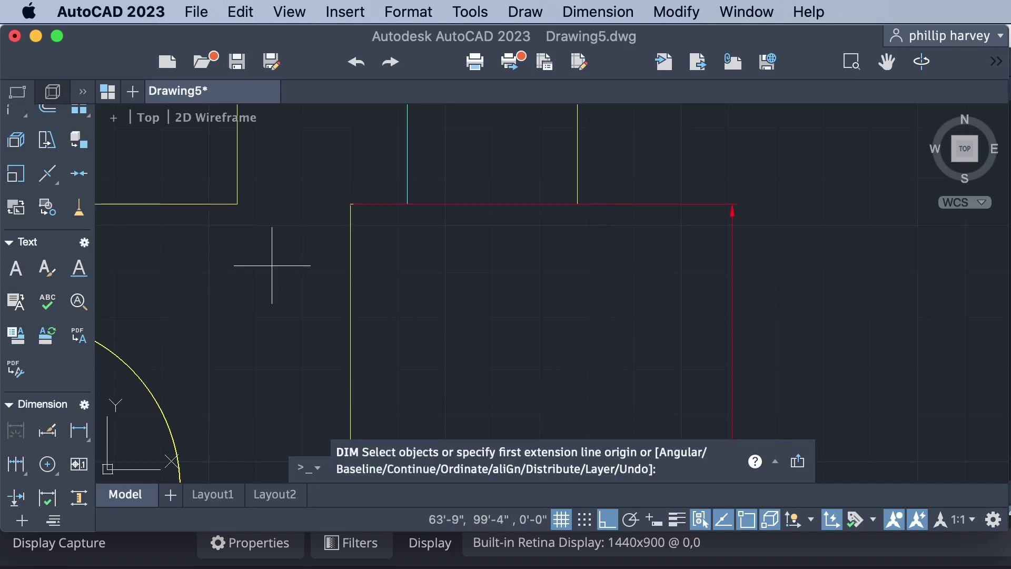
pyautogui.click(351, 205)
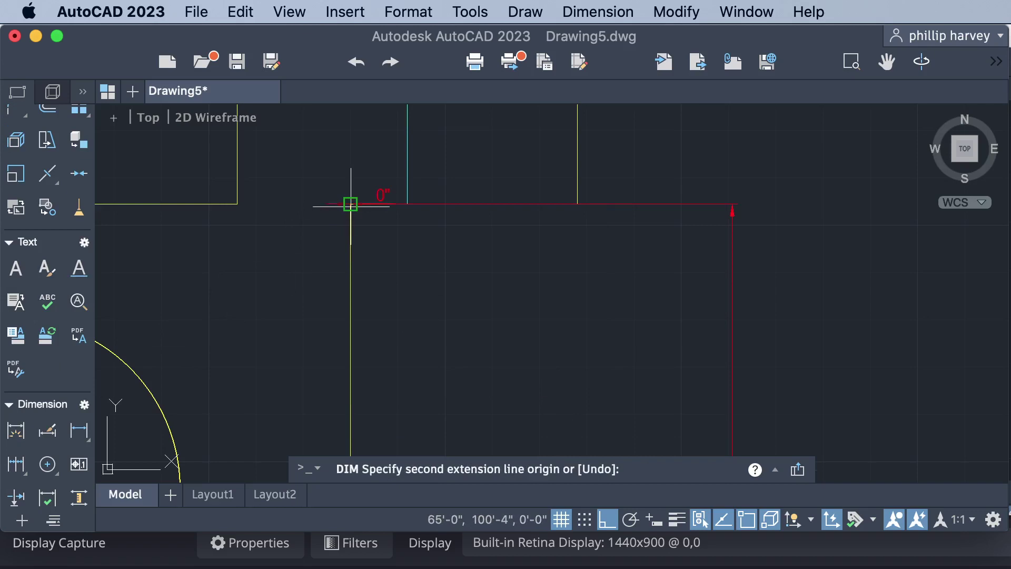
pyautogui.click(578, 205)
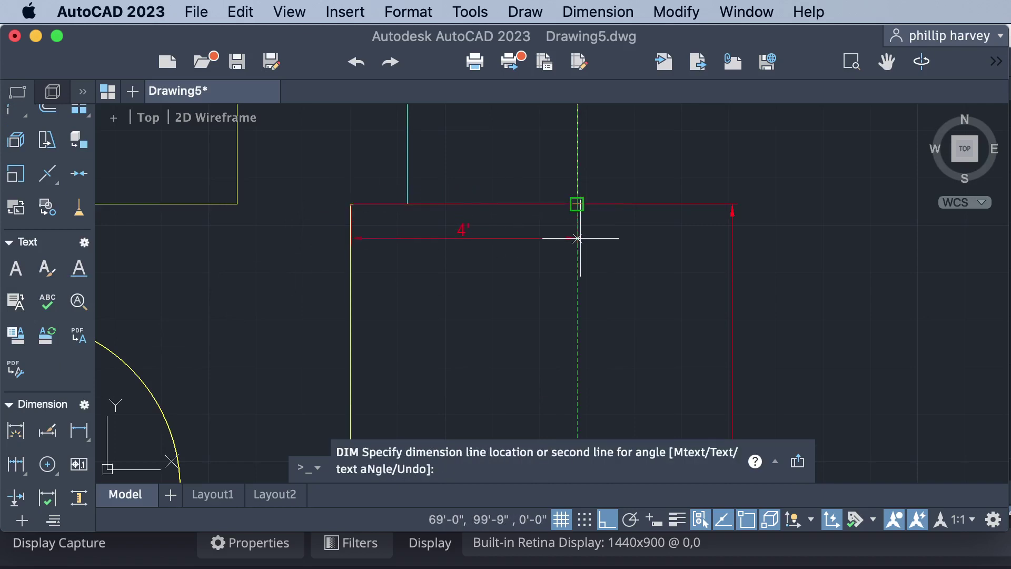
pyautogui.click(578, 284)
pyautogui.press('Escape')
pyautogui.scroll(-3, 574, 316)
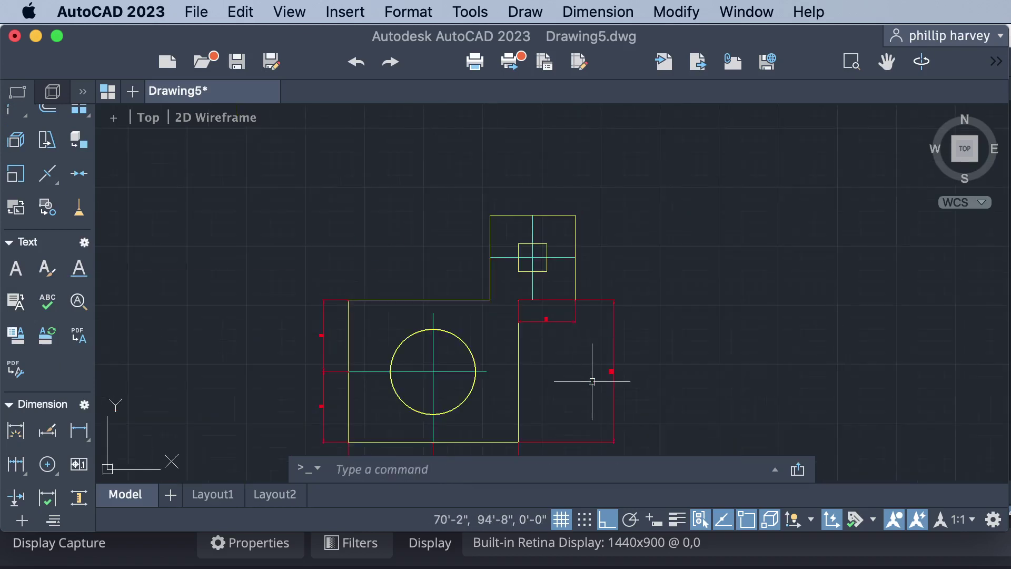
pyautogui.scroll(2, 593, 380)
pyautogui.scroll(3, 593, 380)
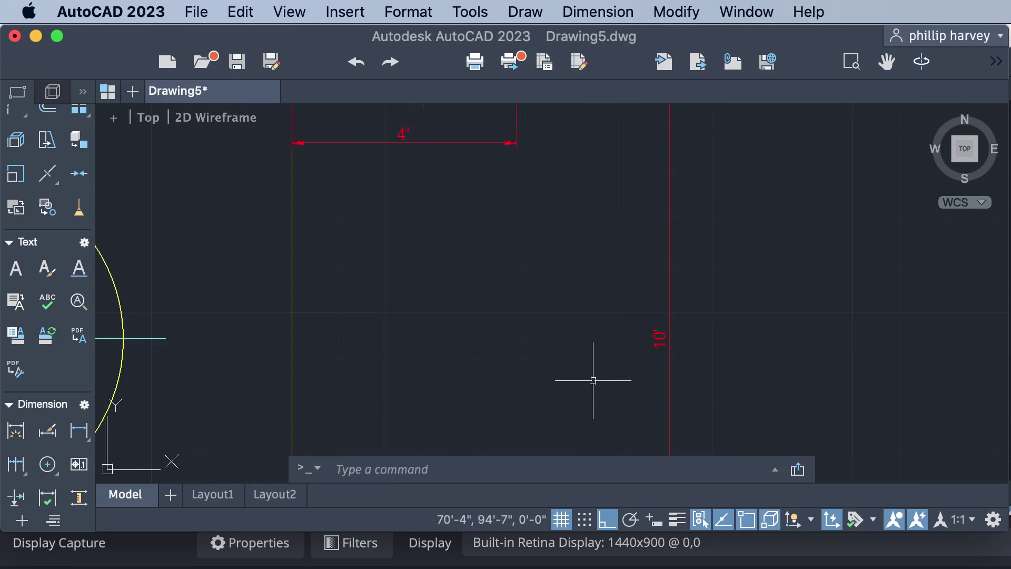
pyautogui.scroll(-5, 594, 380)
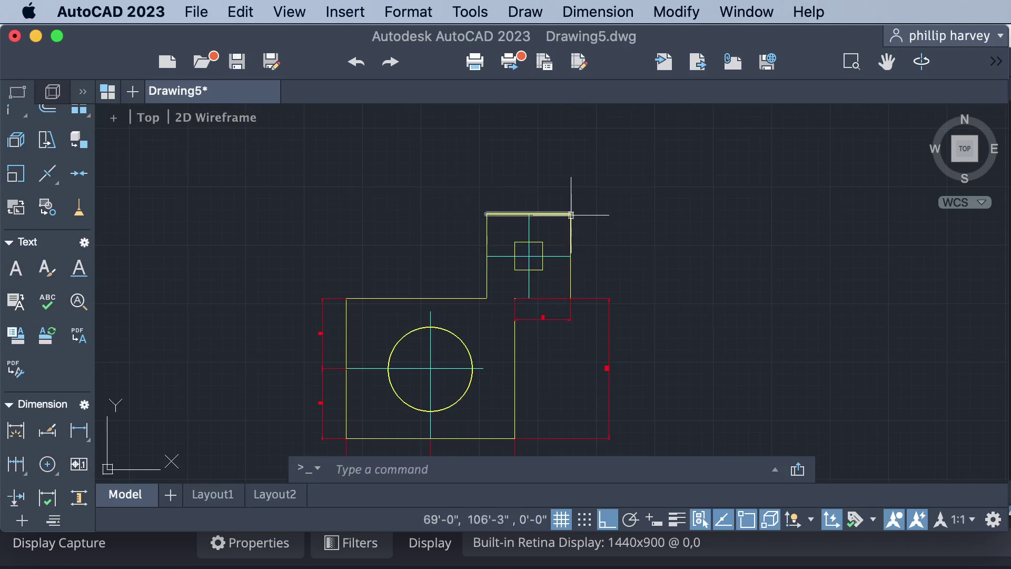
pyautogui.scroll(3, 557, 301)
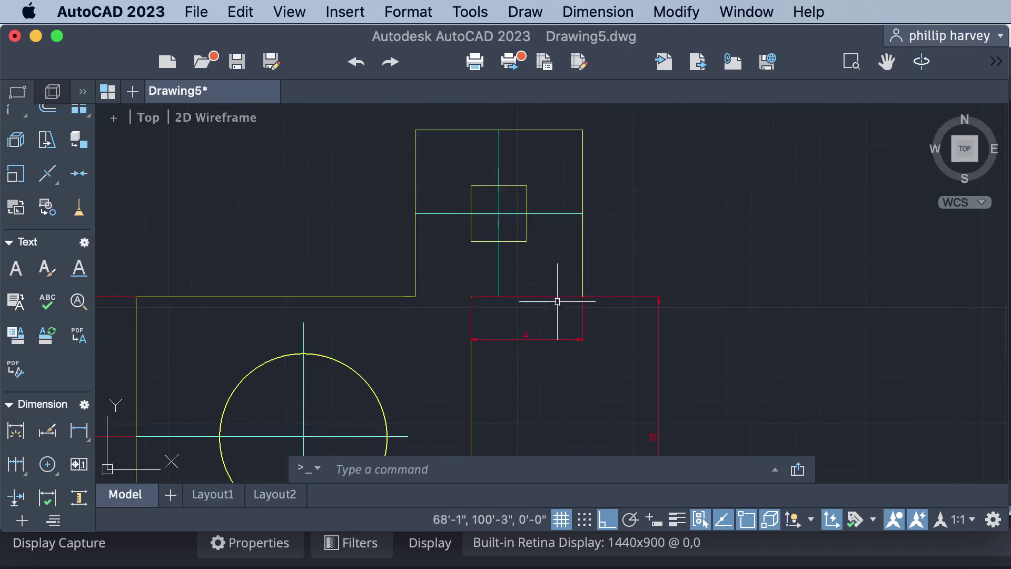
# Step: Dimension the square annex's height along its right side
pyautogui.press('Return')
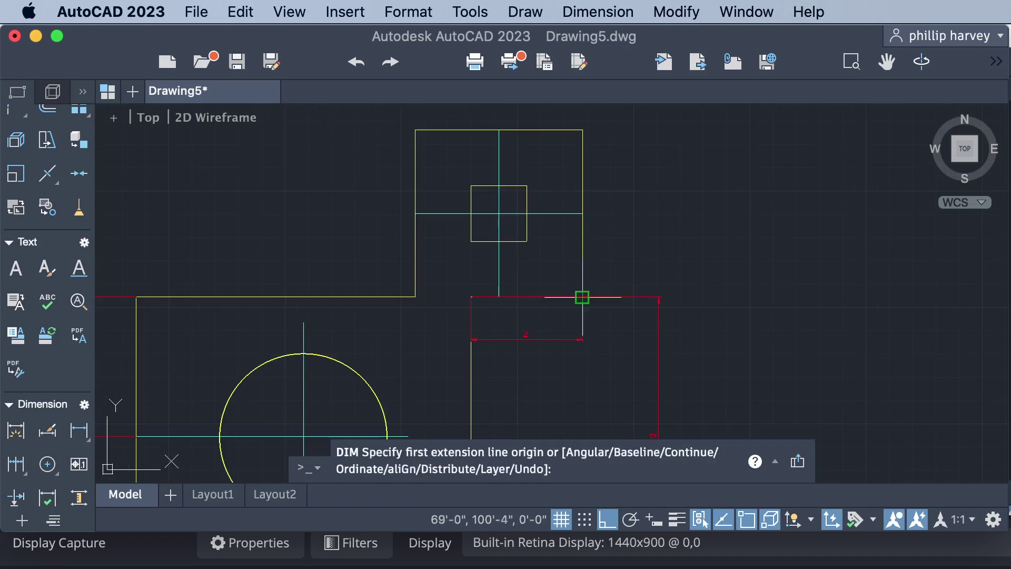
pyautogui.click(582, 297)
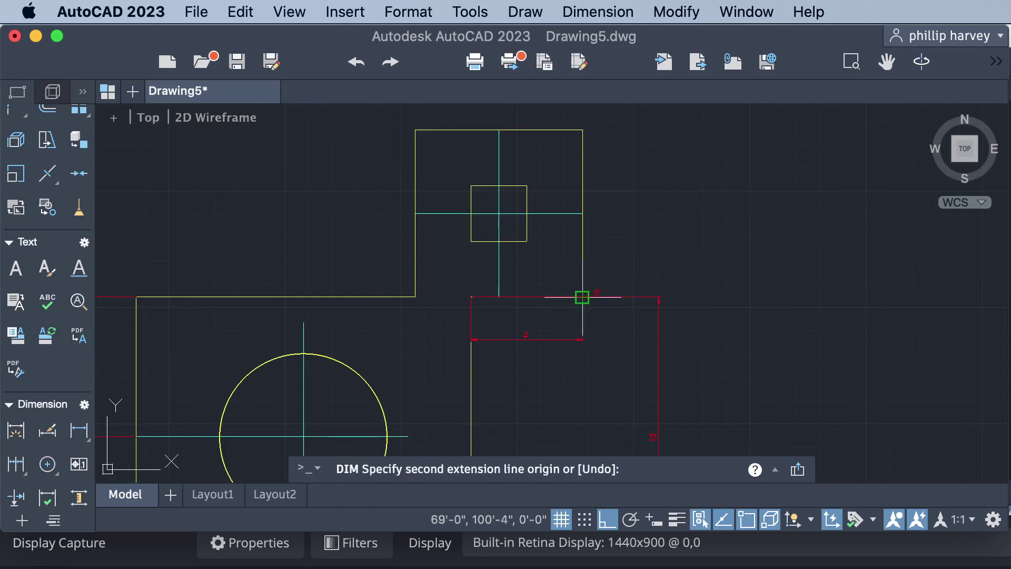
pyautogui.click(582, 129)
pyautogui.click(656, 136)
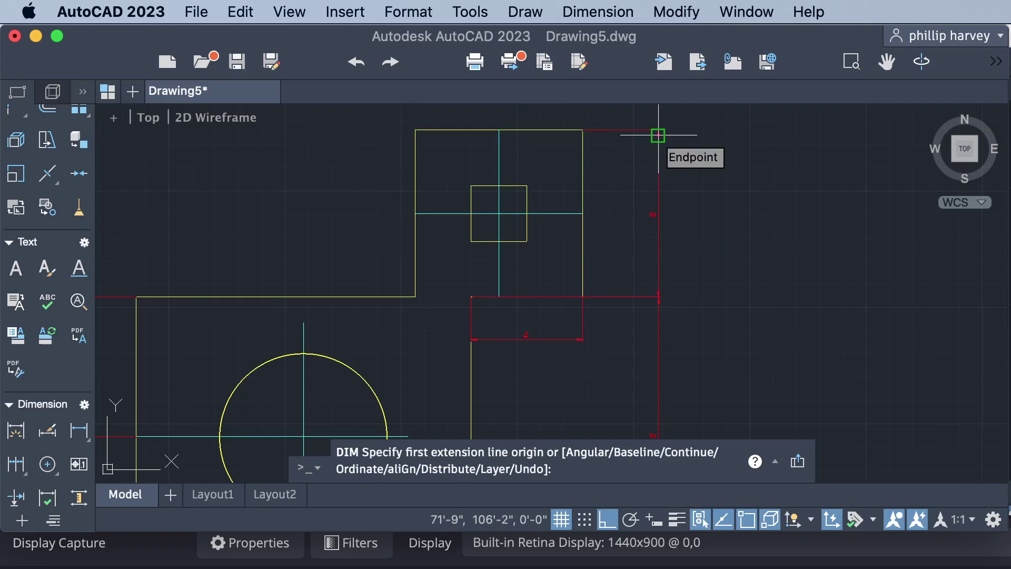
pyautogui.scroll(-5, 657, 135)
pyautogui.scroll(-3, 656, 135)
pyautogui.scroll(3, 651, 129)
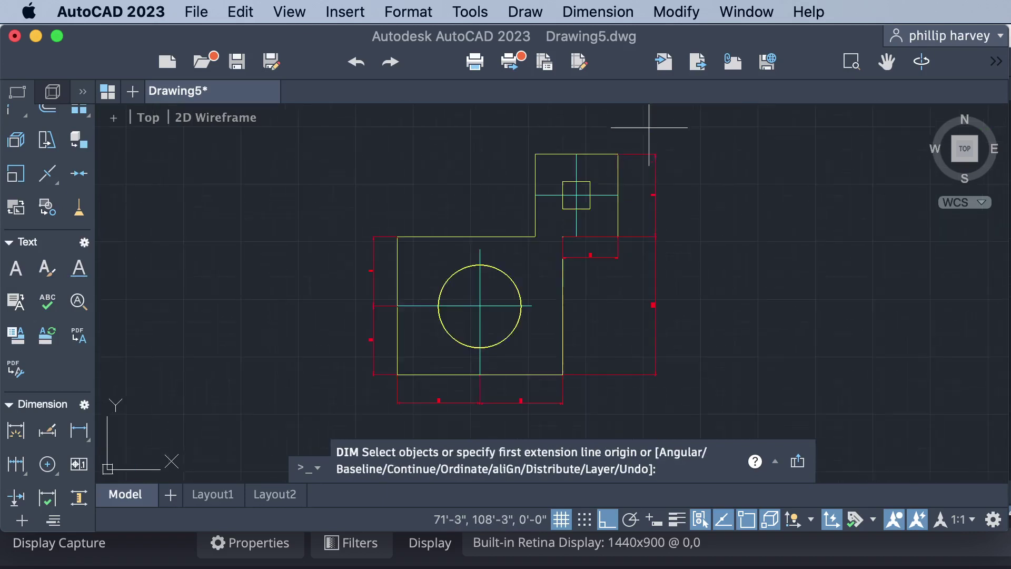
pyautogui.scroll(4, 650, 129)
# Step: Dimension the annex's 5' width above its top edge
pyautogui.click(583, 177)
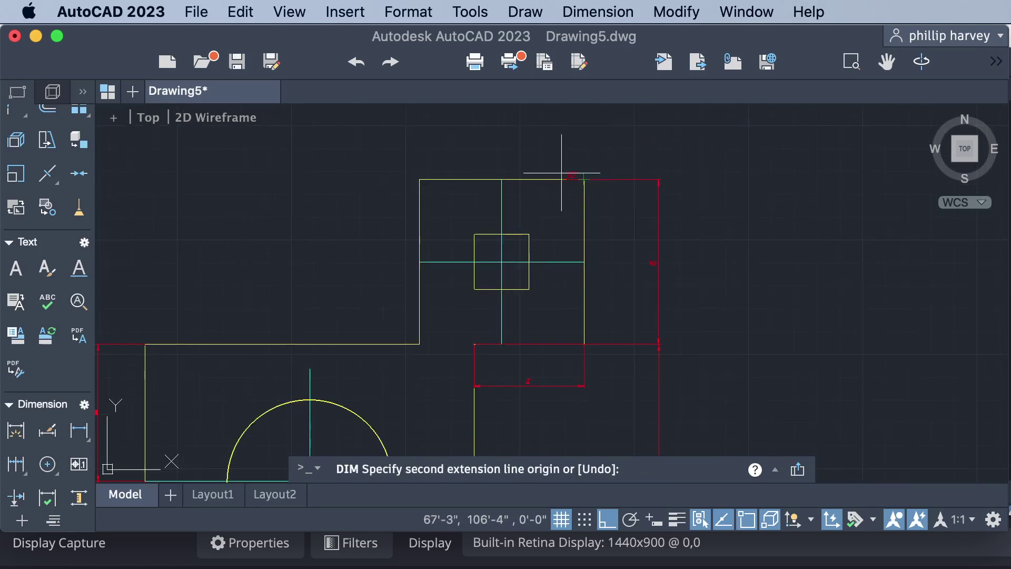
pyautogui.click(420, 180)
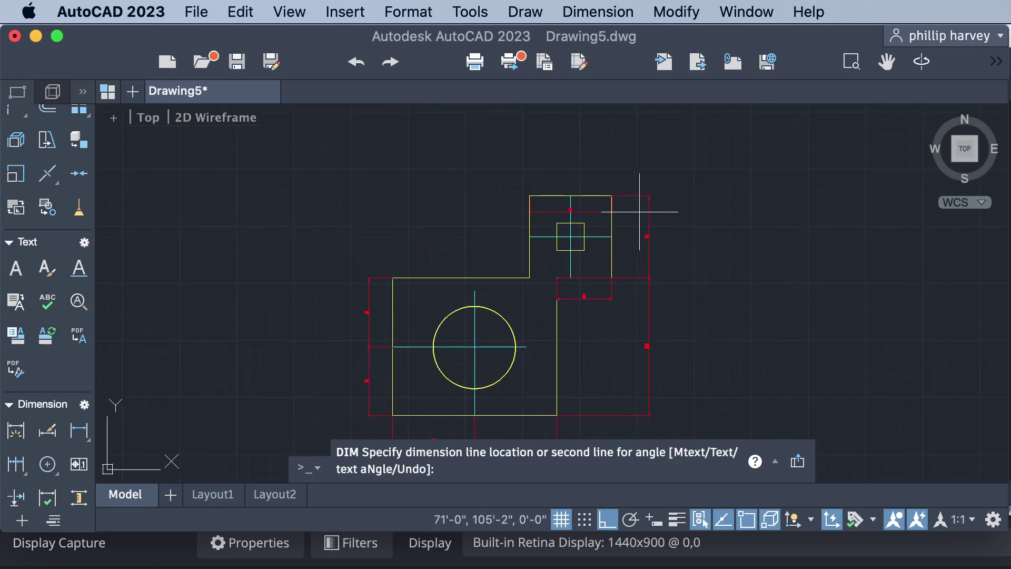
pyautogui.scroll(3, 640, 212)
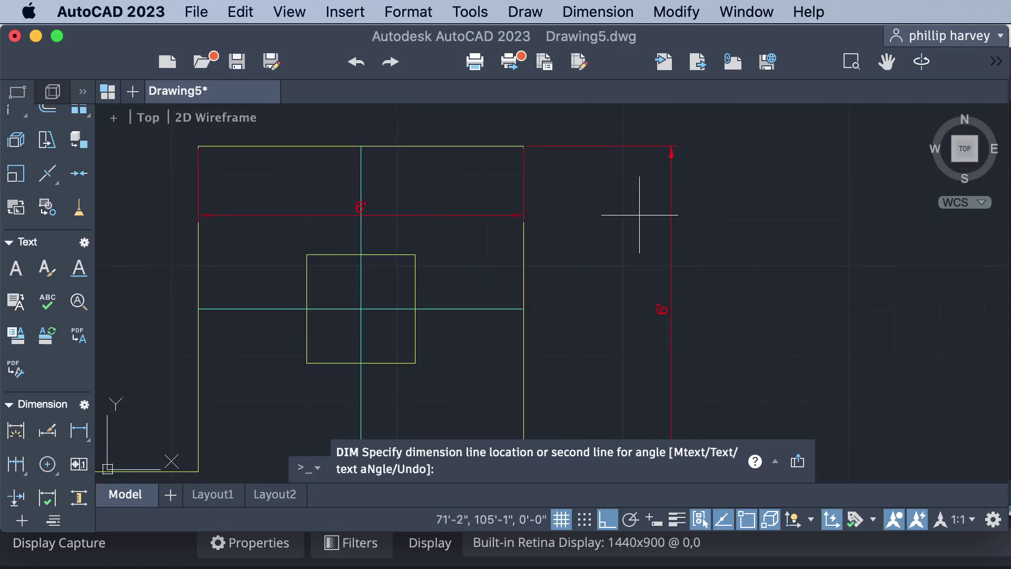
pyautogui.scroll(-3, 640, 213)
pyautogui.scroll(-2, 591, 106)
pyautogui.scroll(-3, 591, 106)
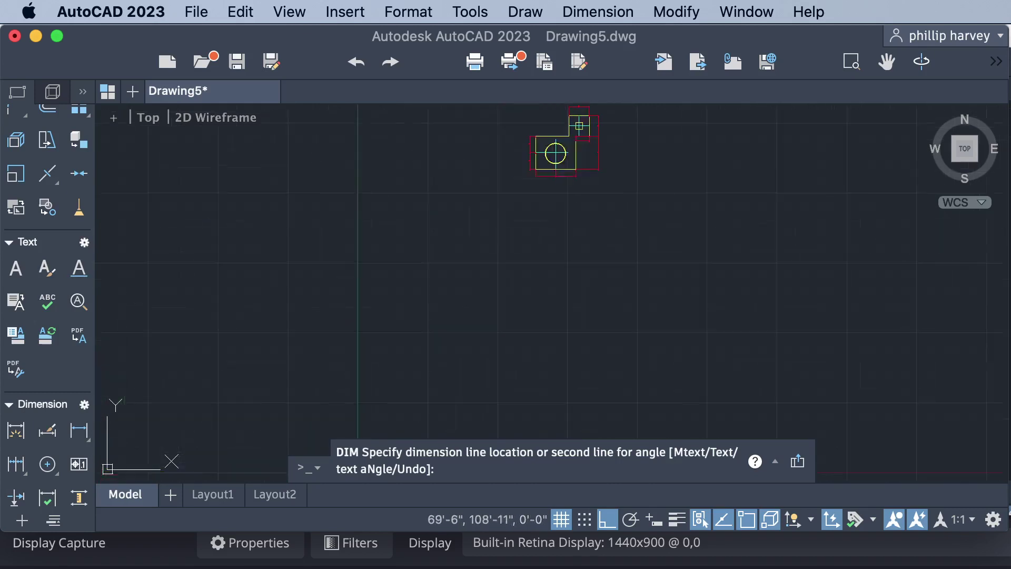
pyautogui.scroll(-3, 590, 105)
pyautogui.scroll(8, 591, 105)
pyautogui.scroll(3, 591, 106)
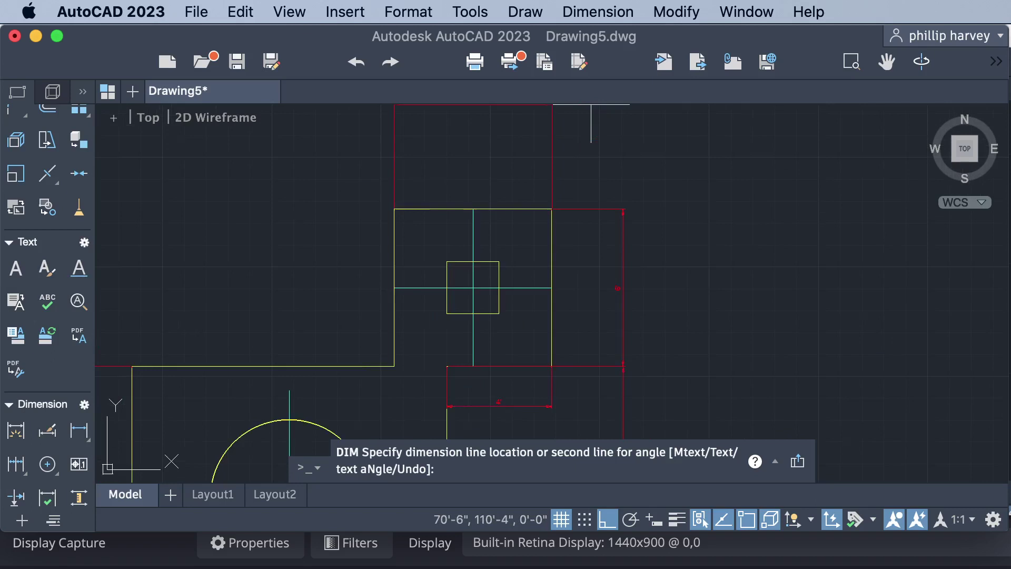
pyautogui.click(562, 128)
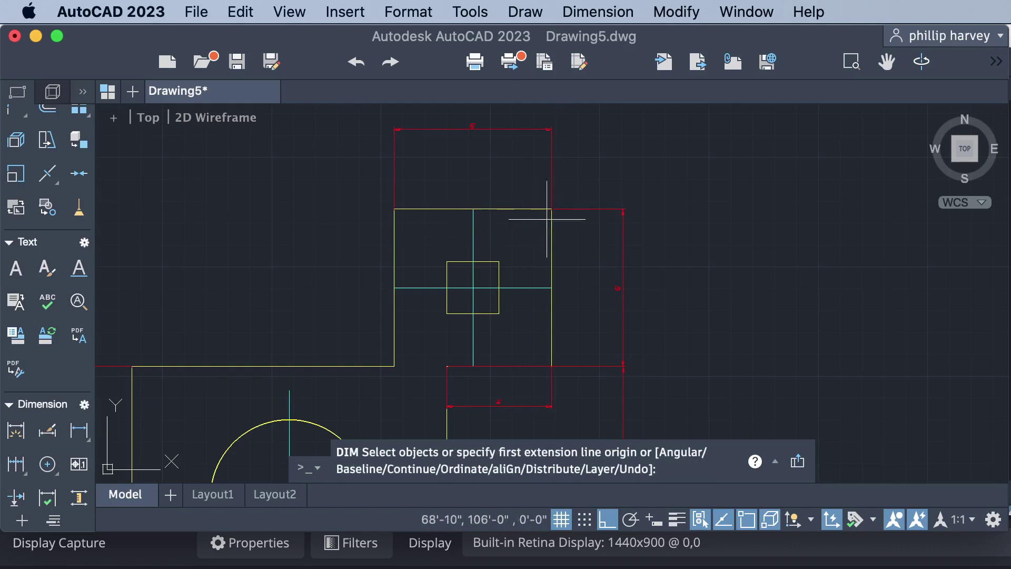
# Step: Dimension the inner square's gaps to the annex's right, top, bottom and left sides
pyautogui.click(551, 287)
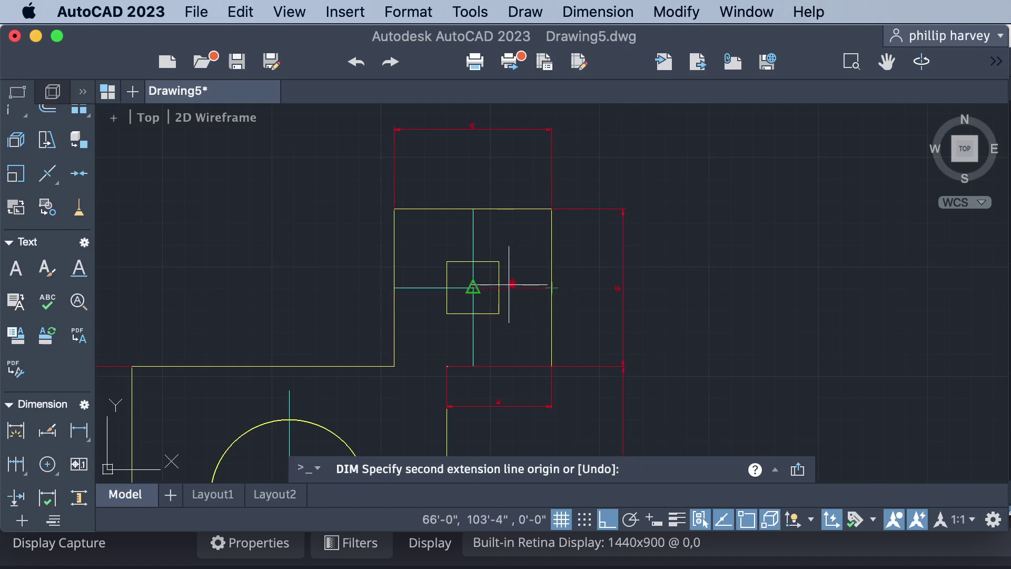
pyautogui.click(500, 287)
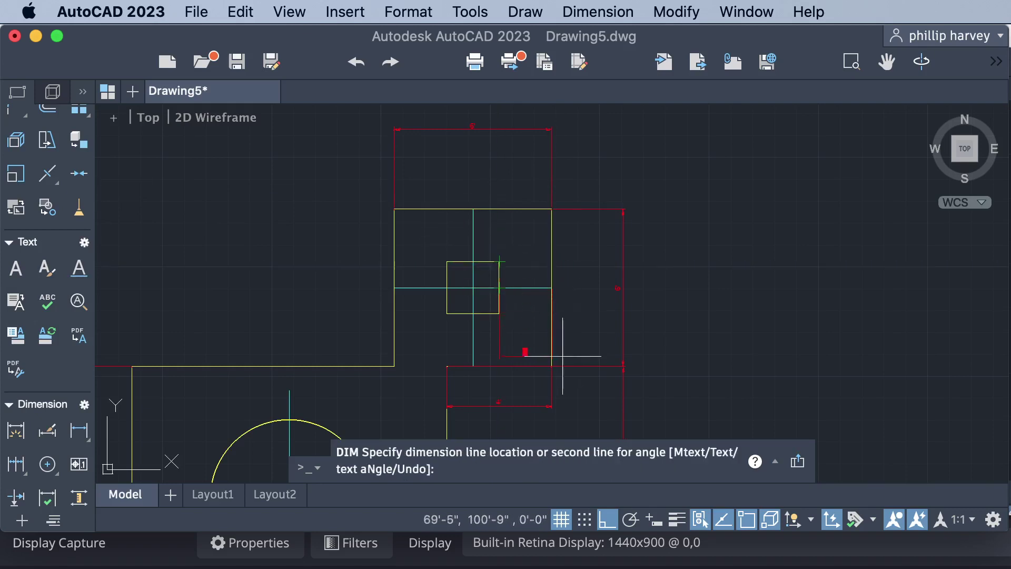
pyautogui.click(552, 287)
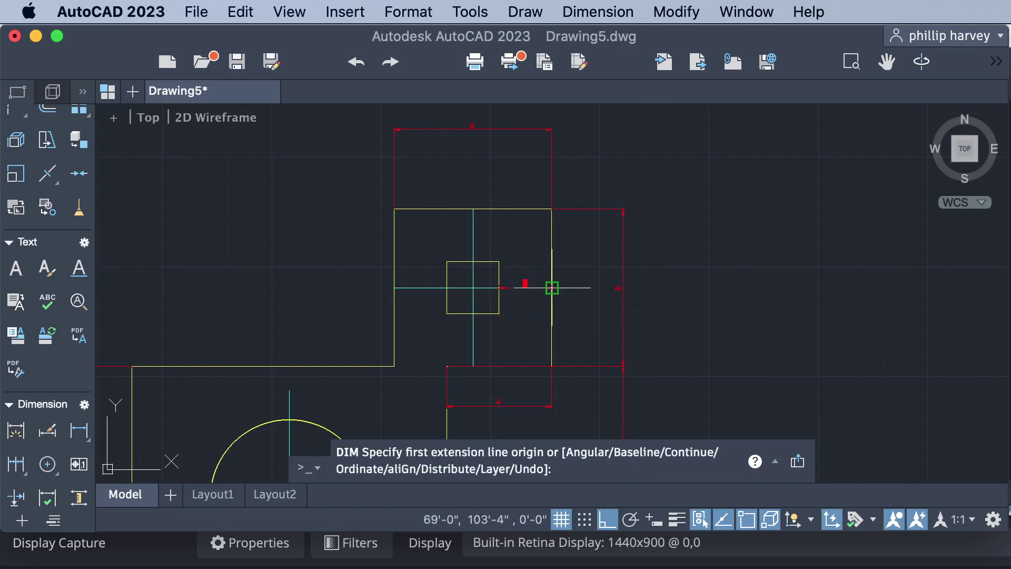
pyautogui.click(473, 261)
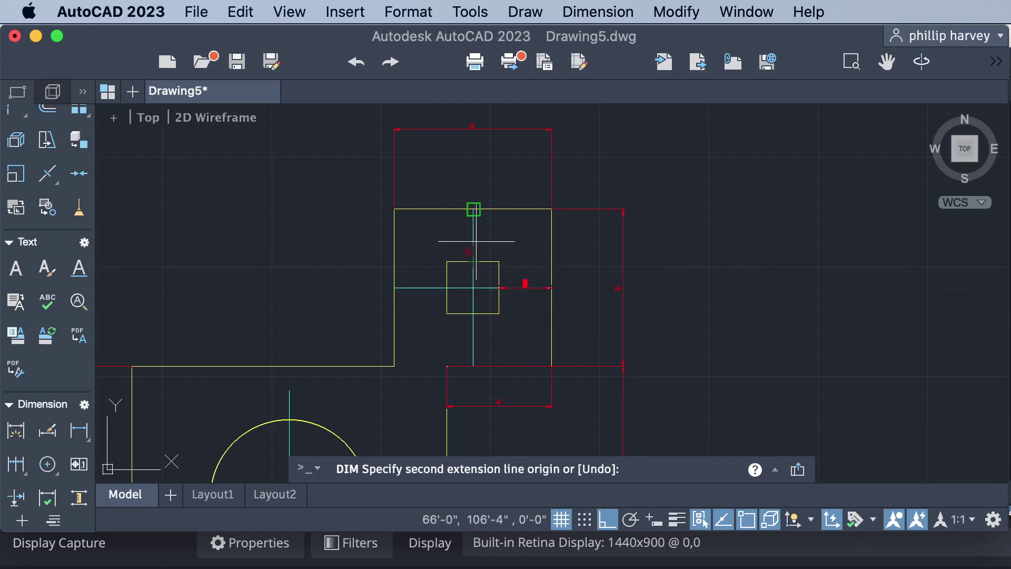
pyautogui.click(473, 209)
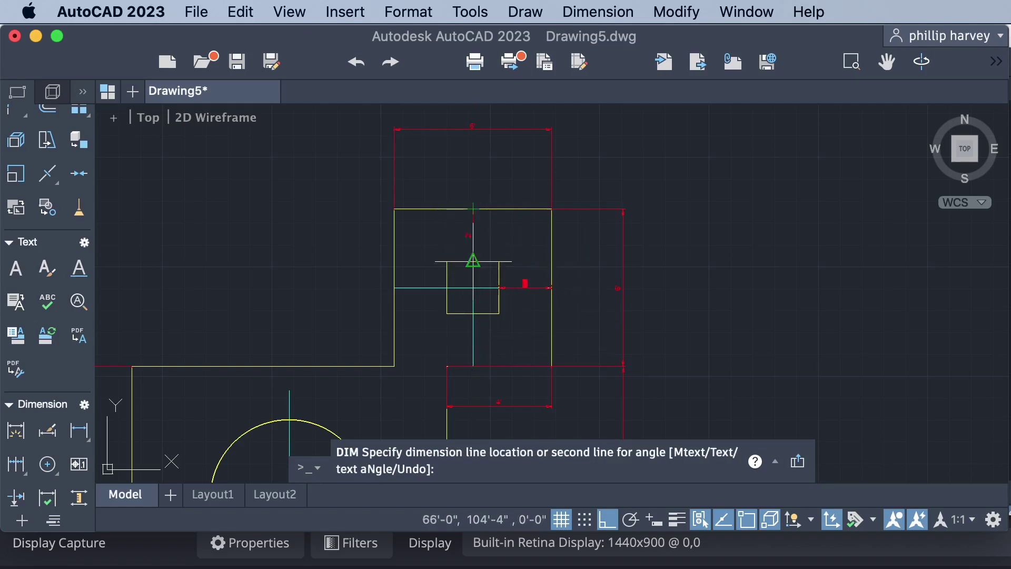
pyautogui.click(473, 261)
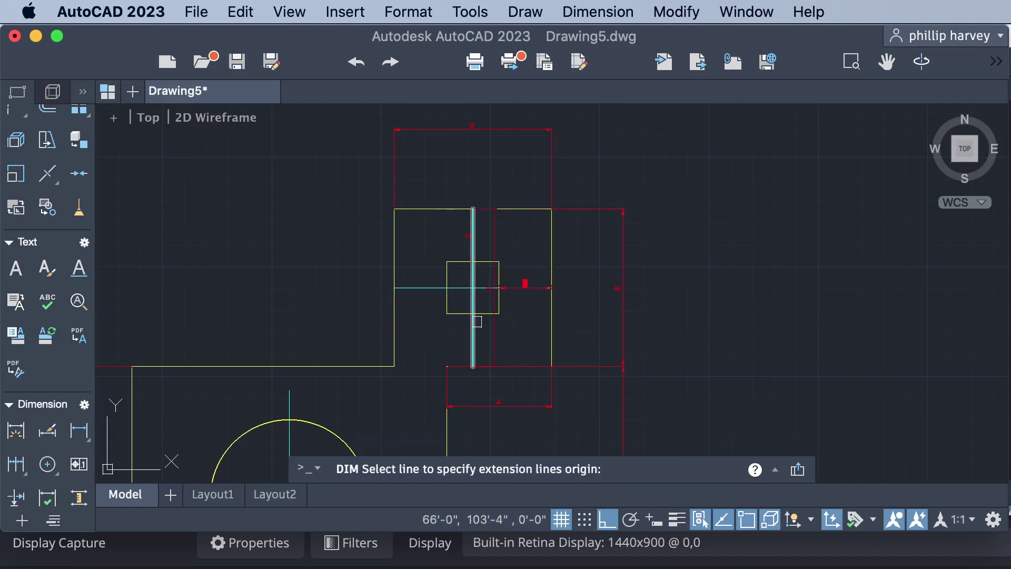
pyautogui.click(473, 313)
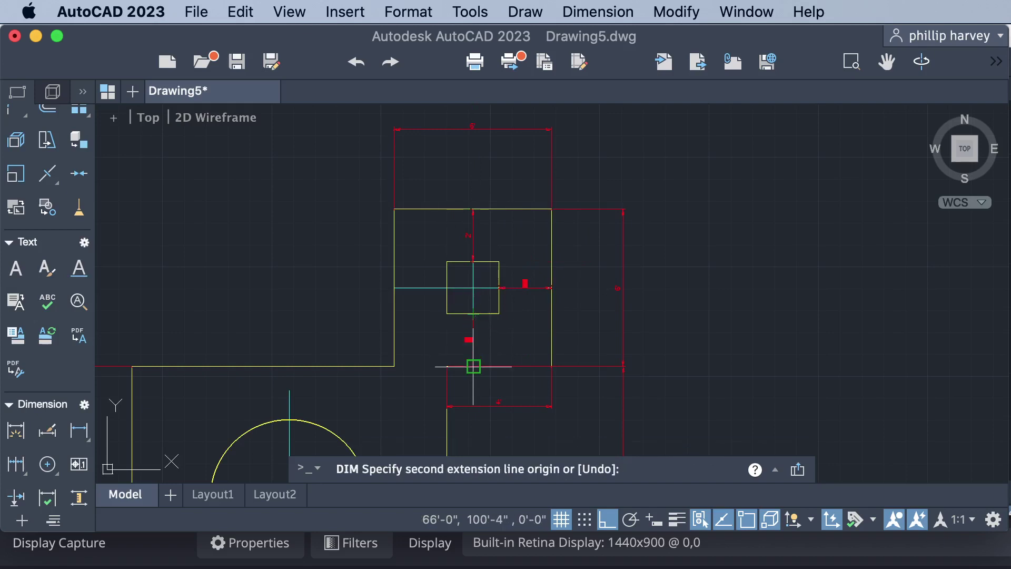
pyautogui.click(473, 366)
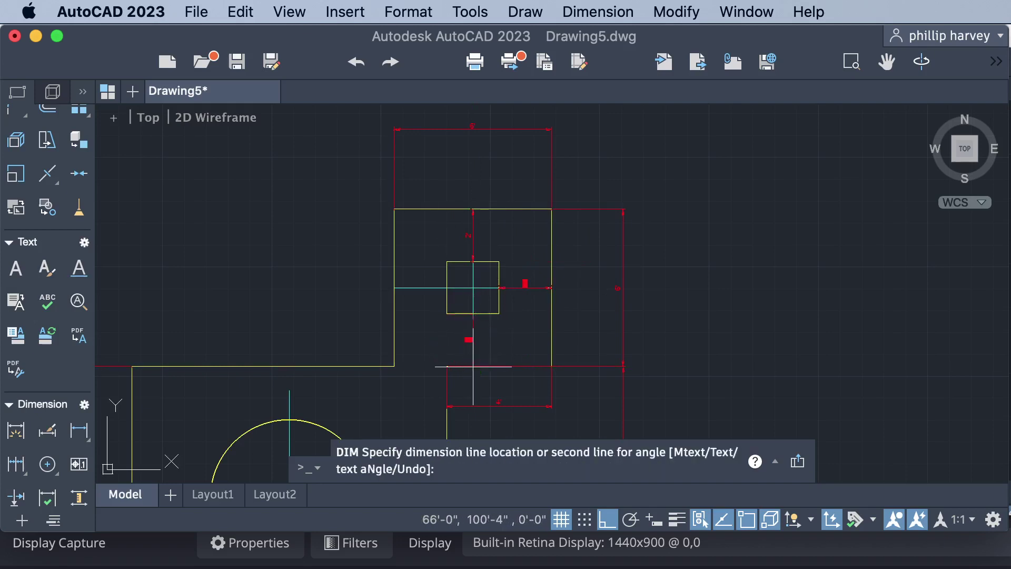
pyautogui.click(472, 367)
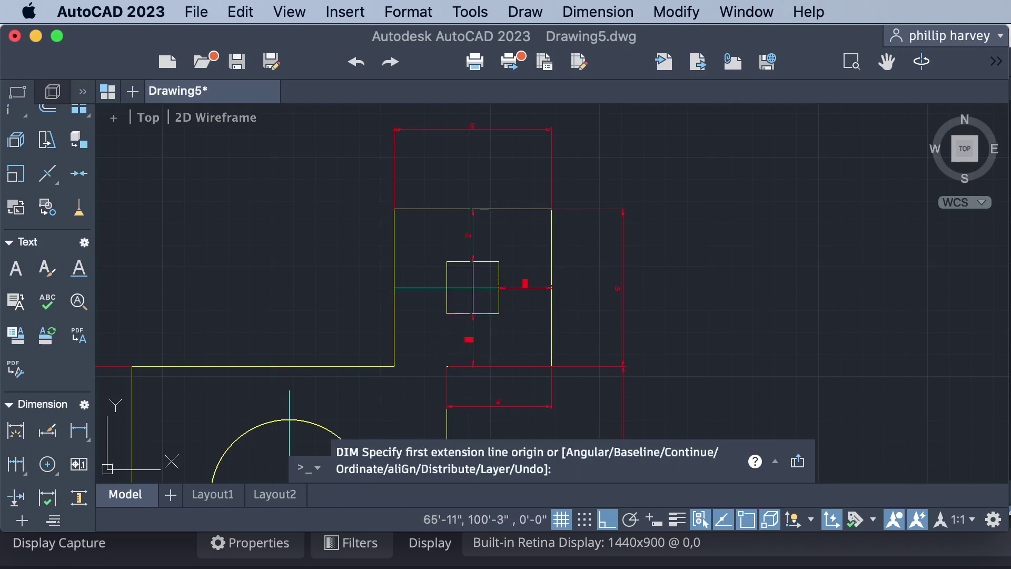
pyautogui.click(446, 287)
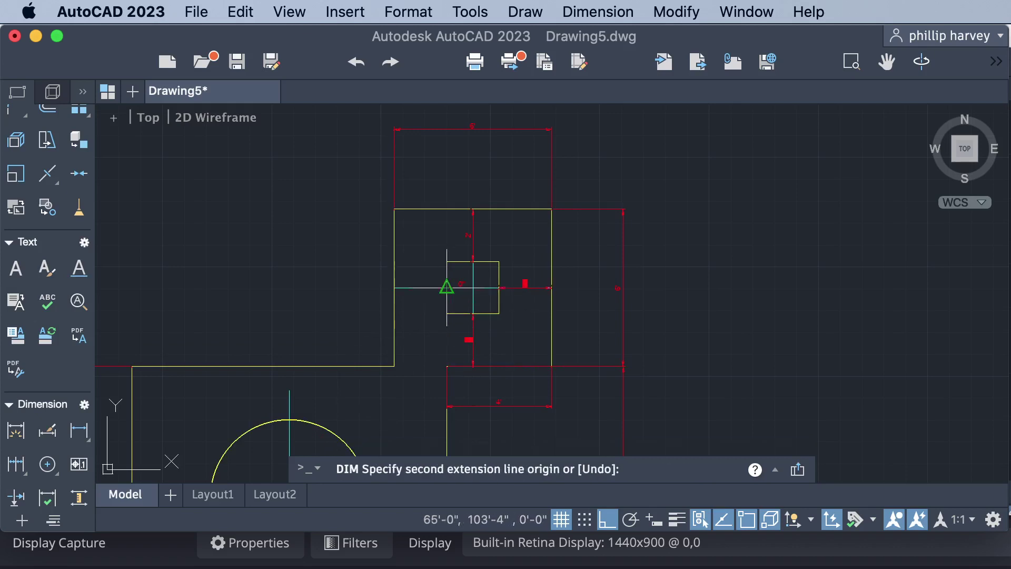
pyautogui.click(394, 288)
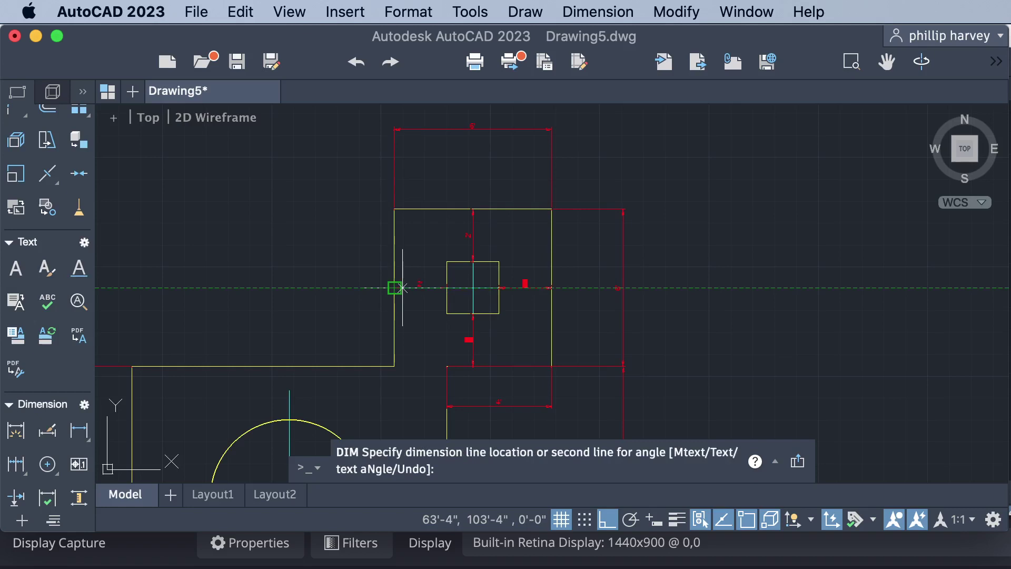
pyautogui.click(403, 287)
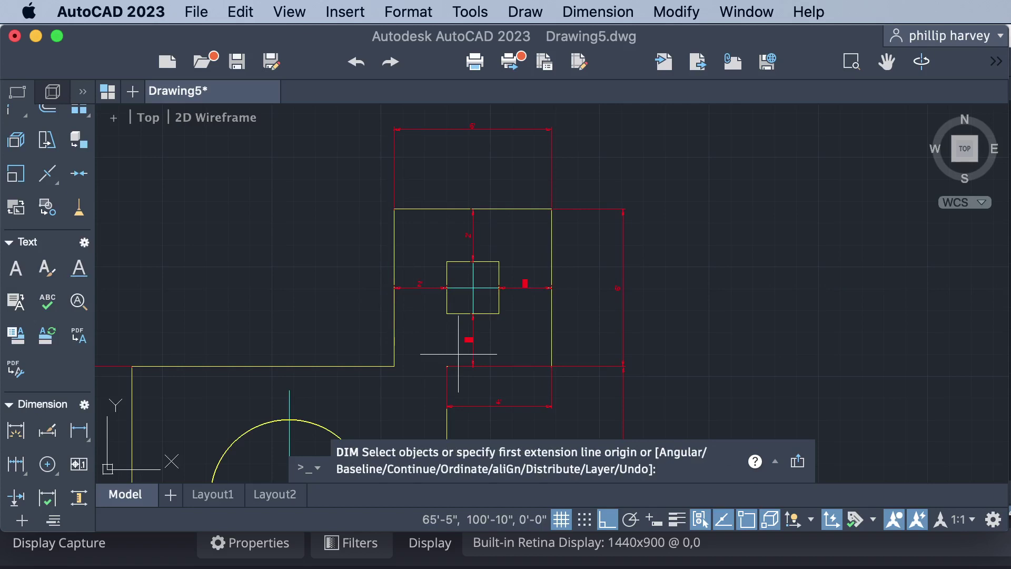
# Step: Dimension the top edge from the top-left corner to the notch, plus the vertical notch-to-annex height
pyautogui.scroll(-3, 453, 324)
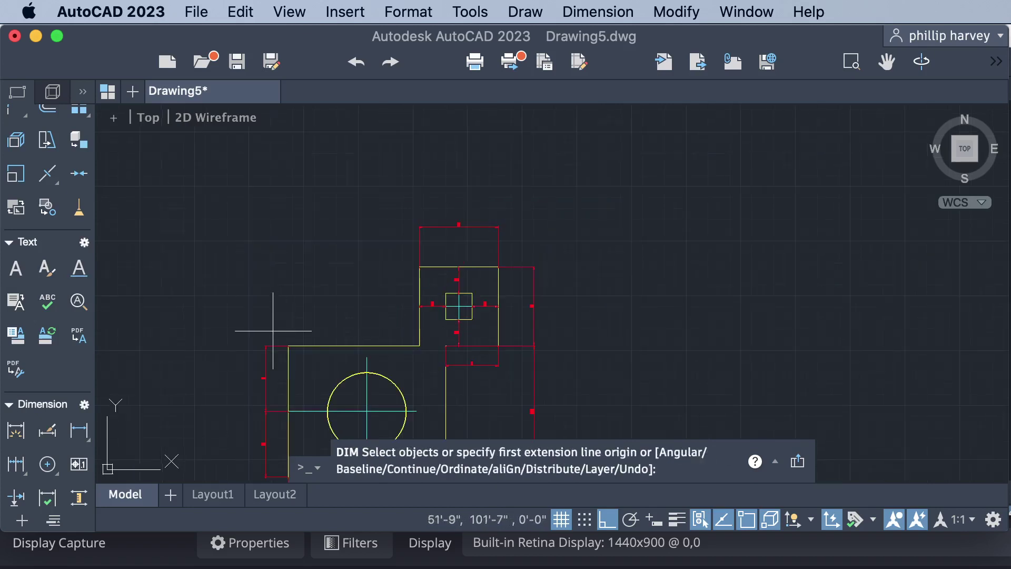
pyautogui.click(288, 346)
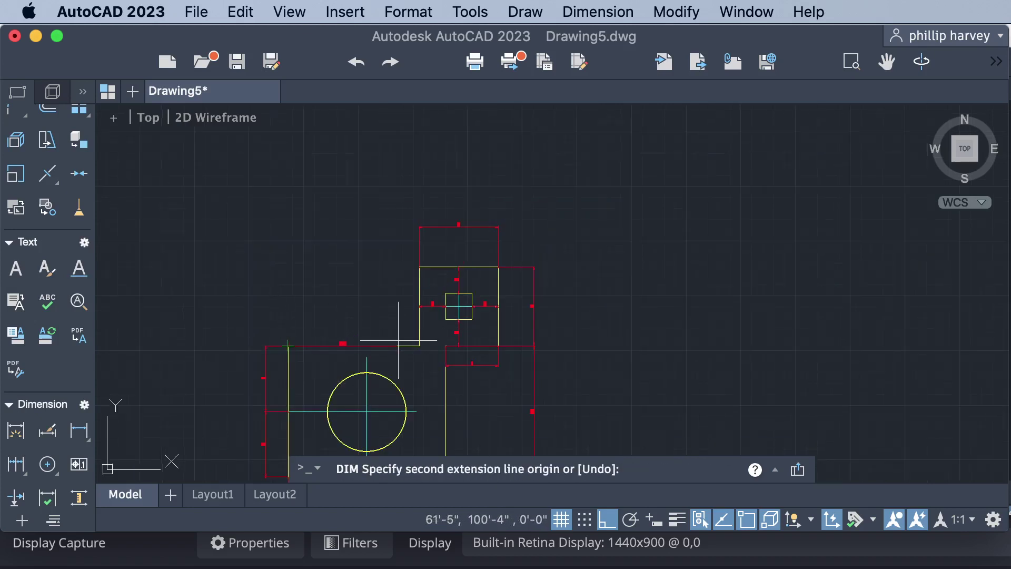
pyautogui.click(420, 345)
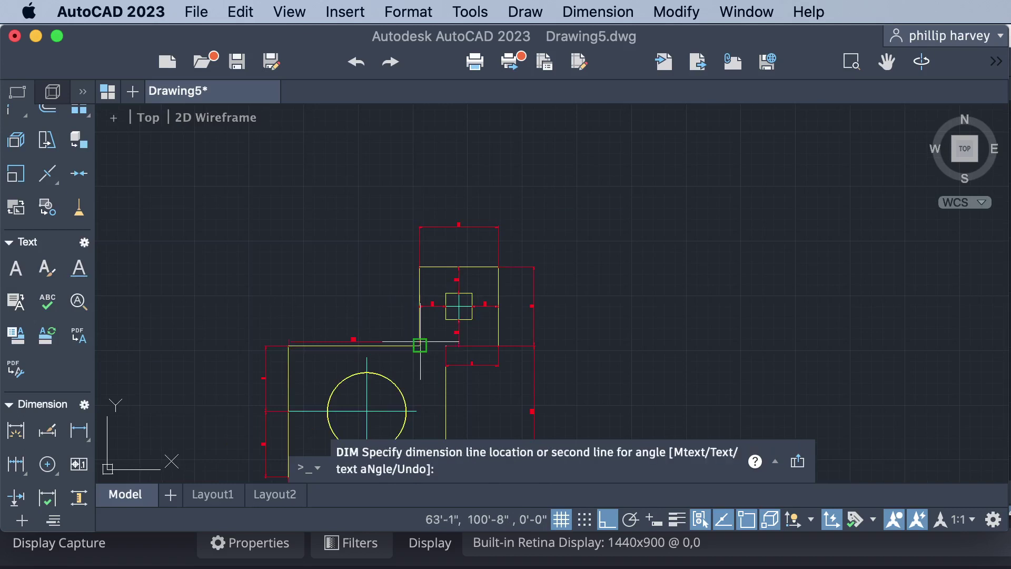
pyautogui.click(423, 227)
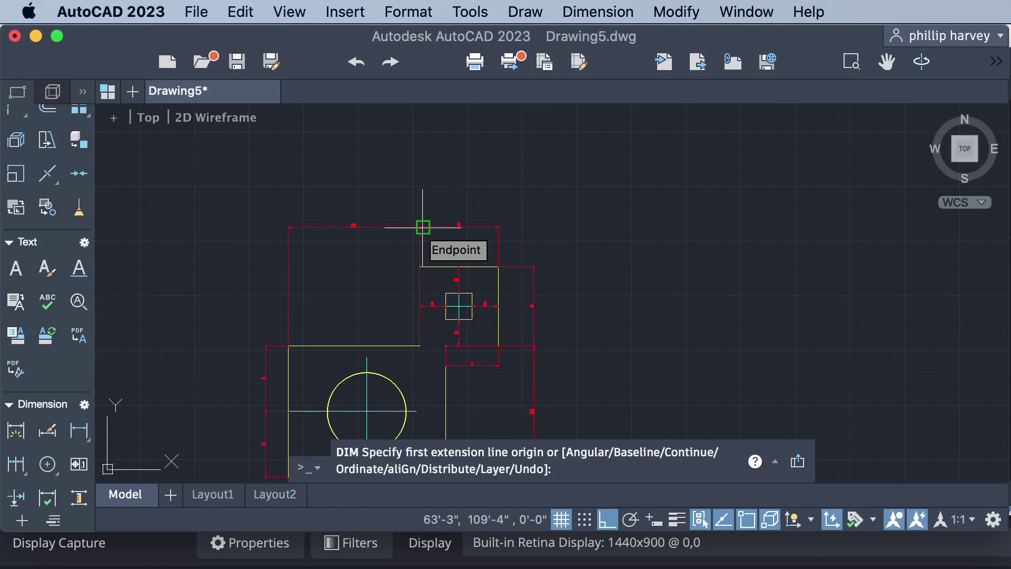
pyautogui.click(420, 267)
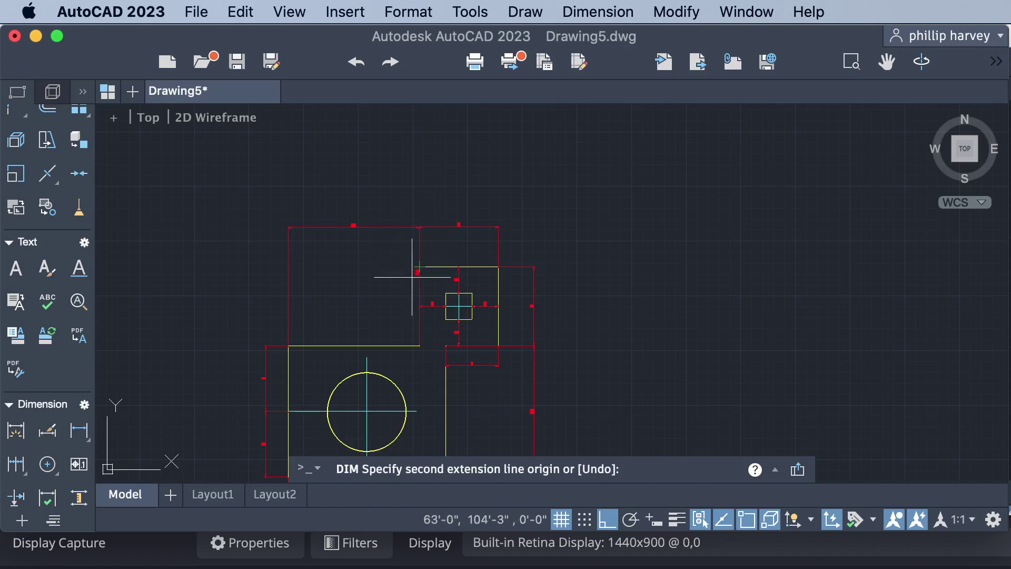
pyautogui.click(420, 346)
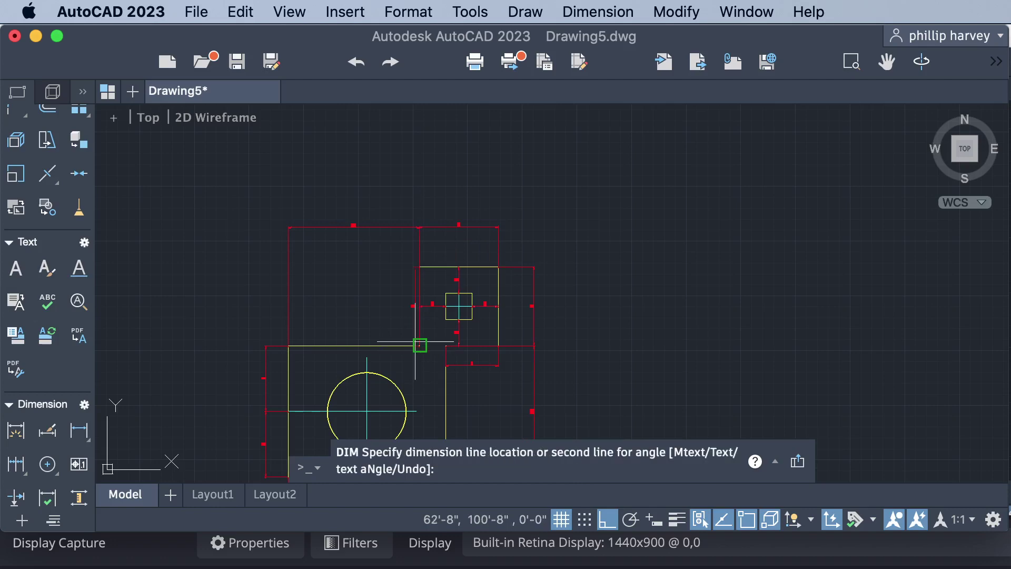
pyautogui.click(266, 336)
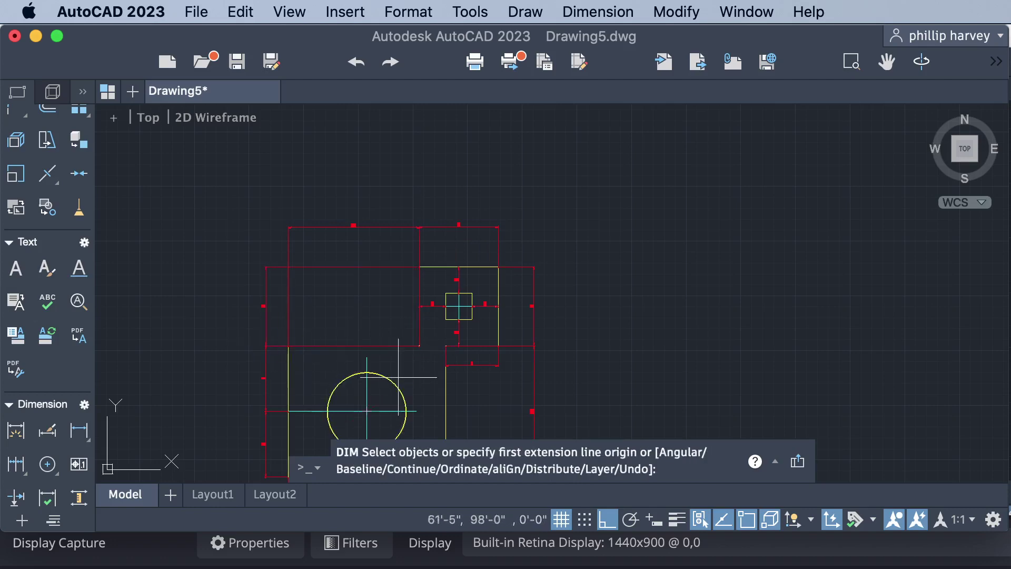
# Step: End the dimension command and reframe the view around the circle
pyautogui.press('Escape')
pyautogui.scroll(-5, 396, 375)
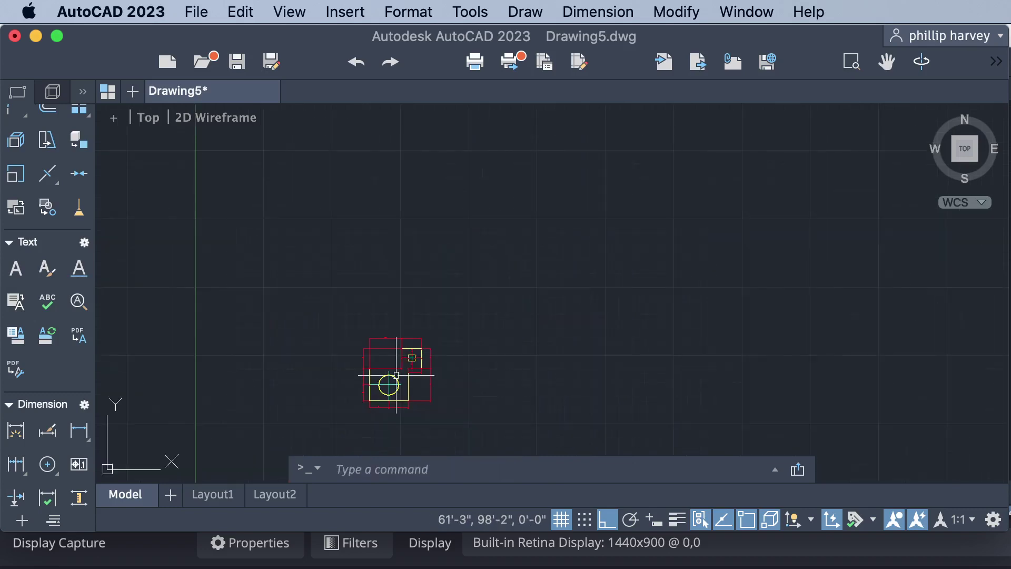
pyautogui.scroll(5, 374, 406)
pyautogui.scroll(3, 374, 408)
pyautogui.scroll(-3, 374, 408)
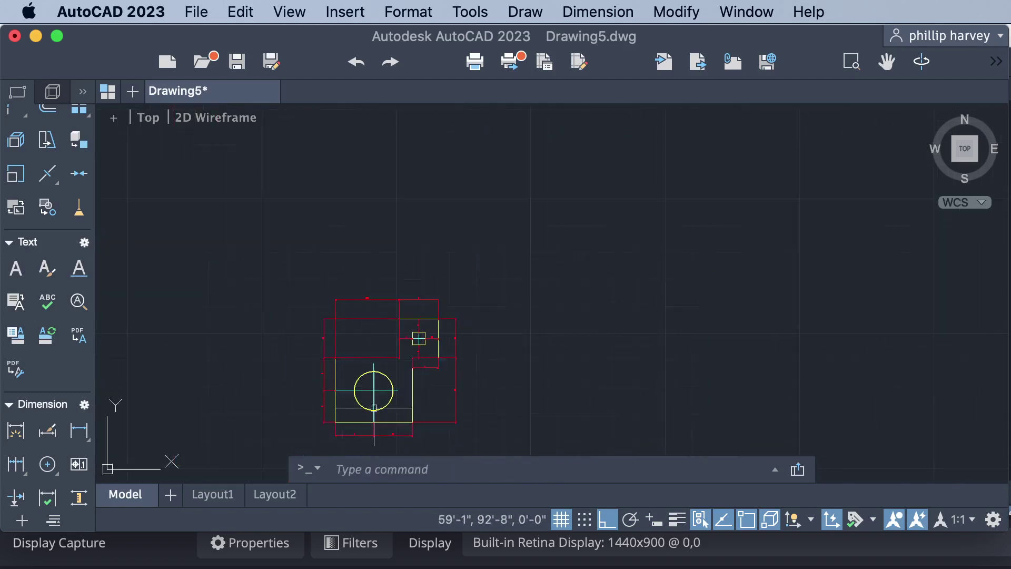
pyautogui.scroll(-3, 372, 406)
pyautogui.scroll(4, 371, 416)
pyautogui.scroll(2, 369, 424)
pyautogui.scroll(-3, 369, 425)
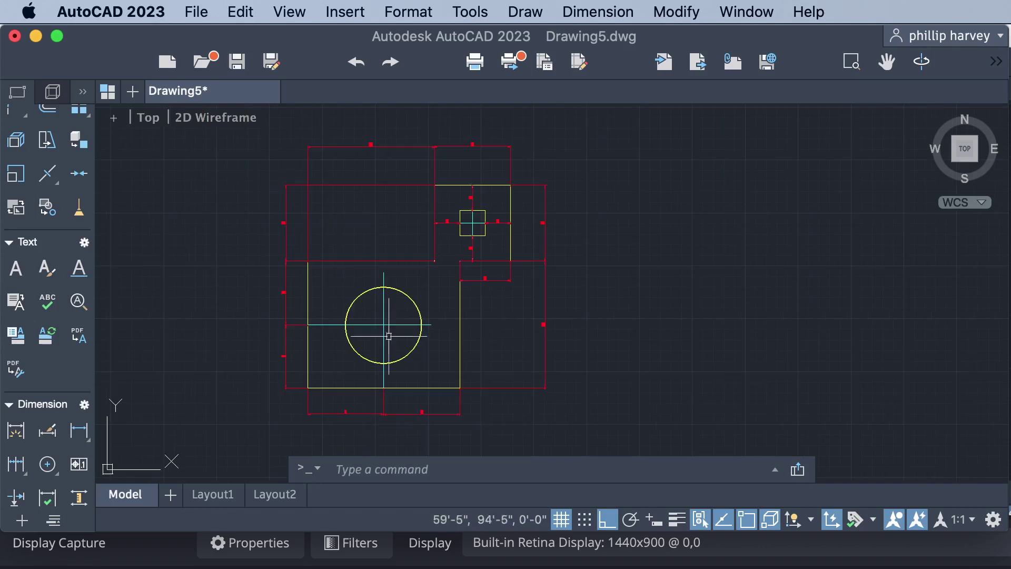
# Step: Add a radius dimension to the circle with the R3' label at its upper-left
pyautogui.click(623, 15)
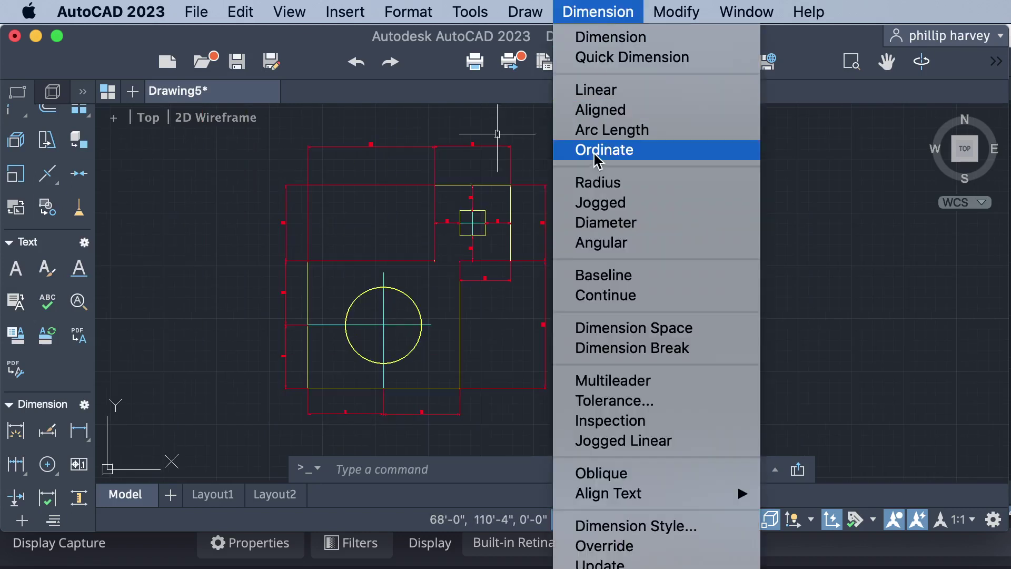
pyautogui.click(594, 185)
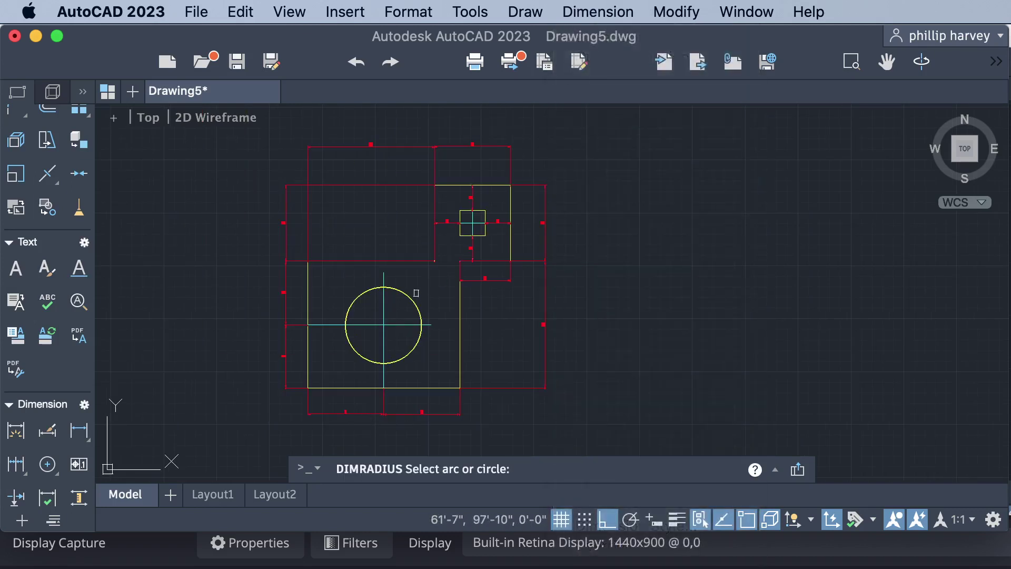
pyautogui.click(352, 305)
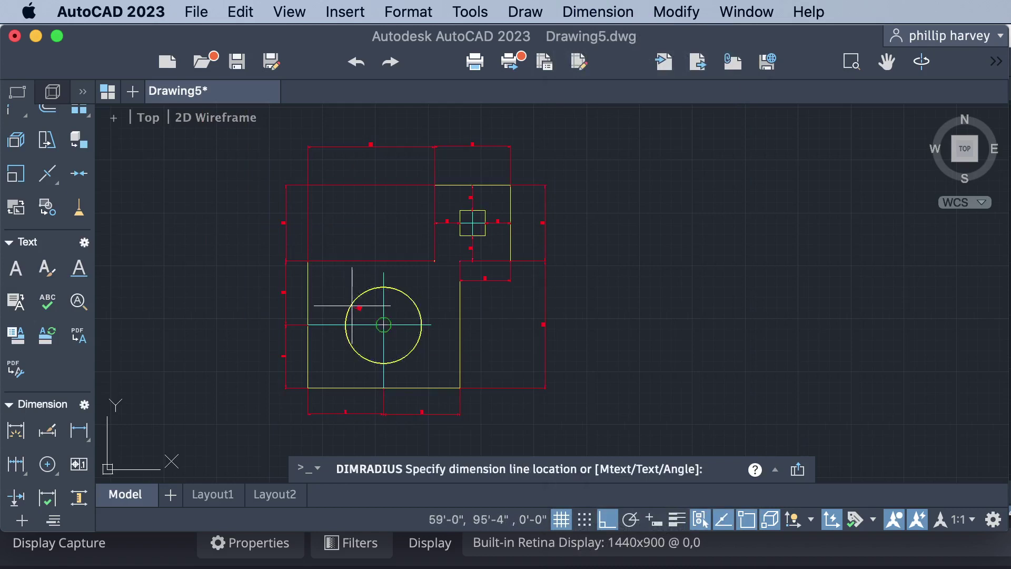
pyautogui.scroll(3, 385, 327)
pyautogui.scroll(3, 385, 327)
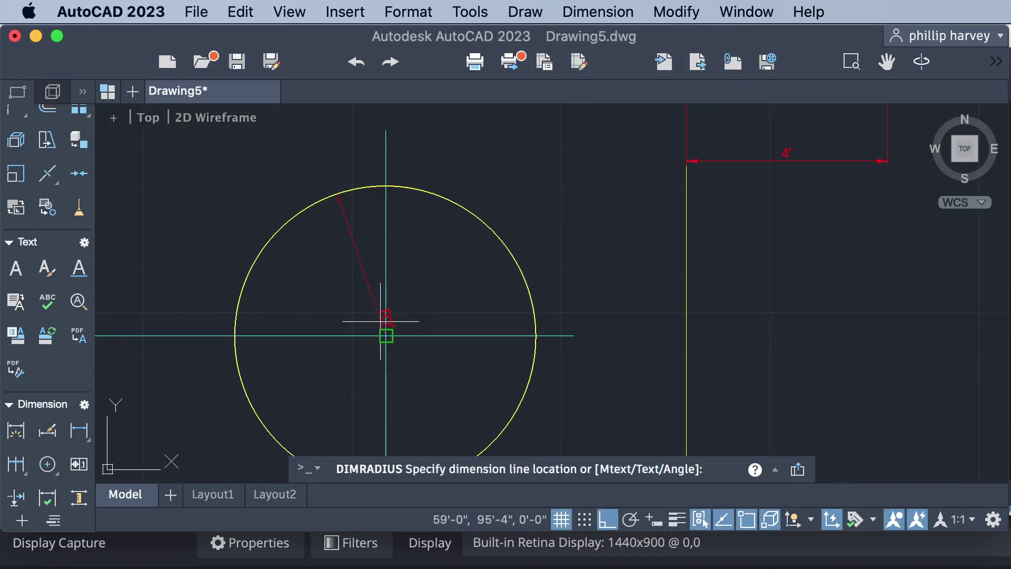
pyautogui.click(214, 218)
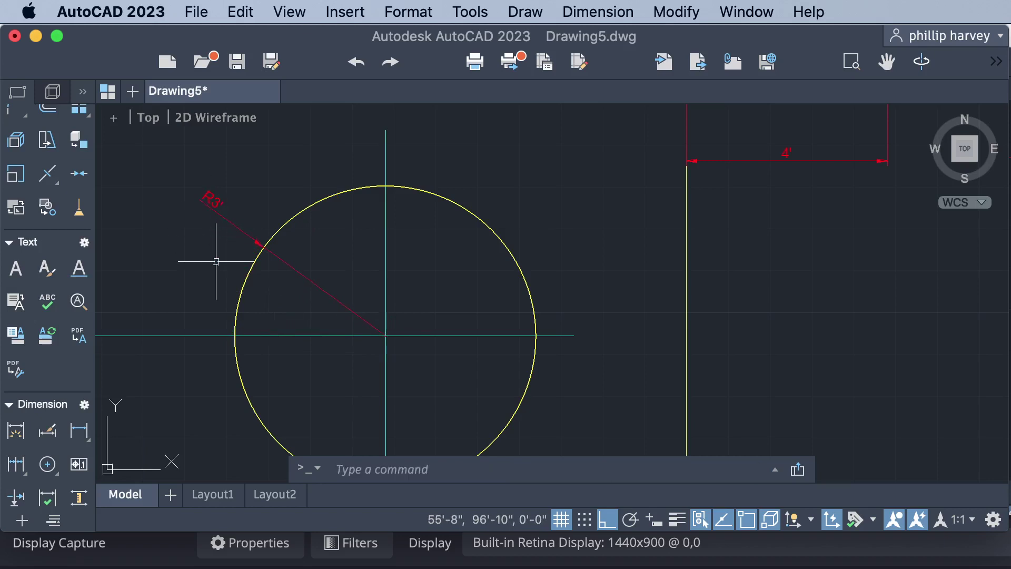
pyautogui.scroll(-6, 216, 261)
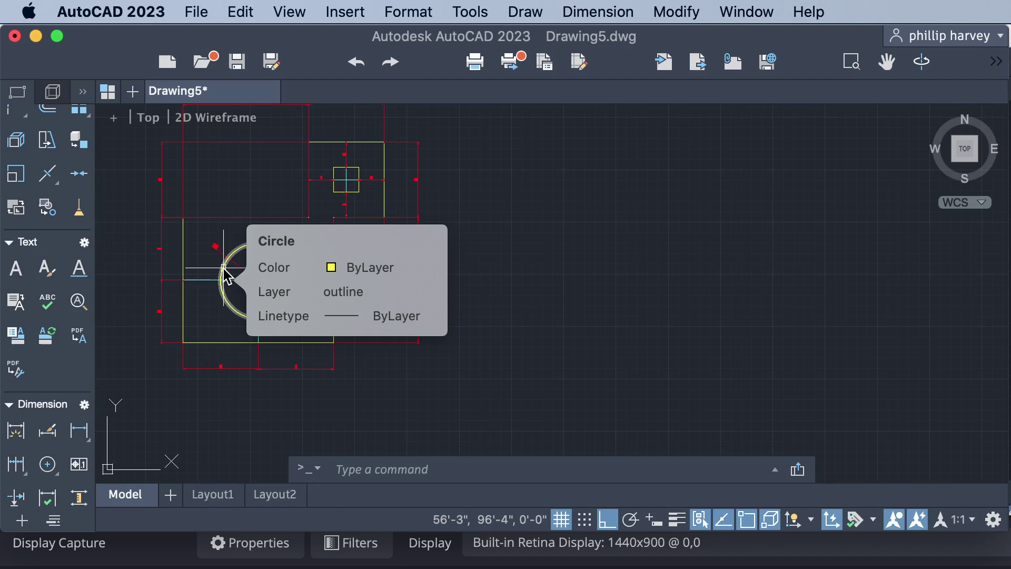
pyautogui.scroll(-3, 223, 268)
pyautogui.scroll(3, 189, 245)
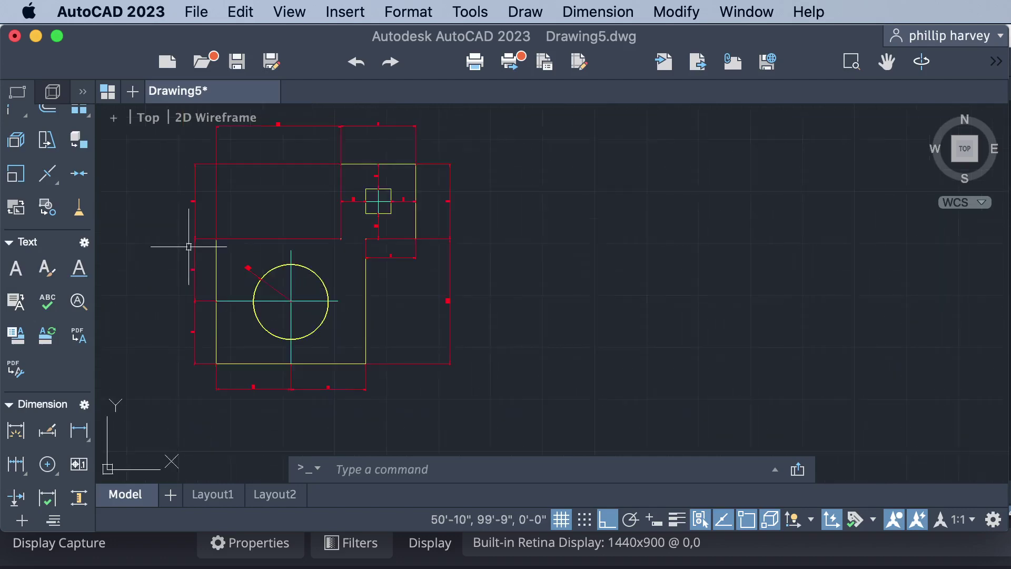
pyautogui.scroll(5, 188, 246)
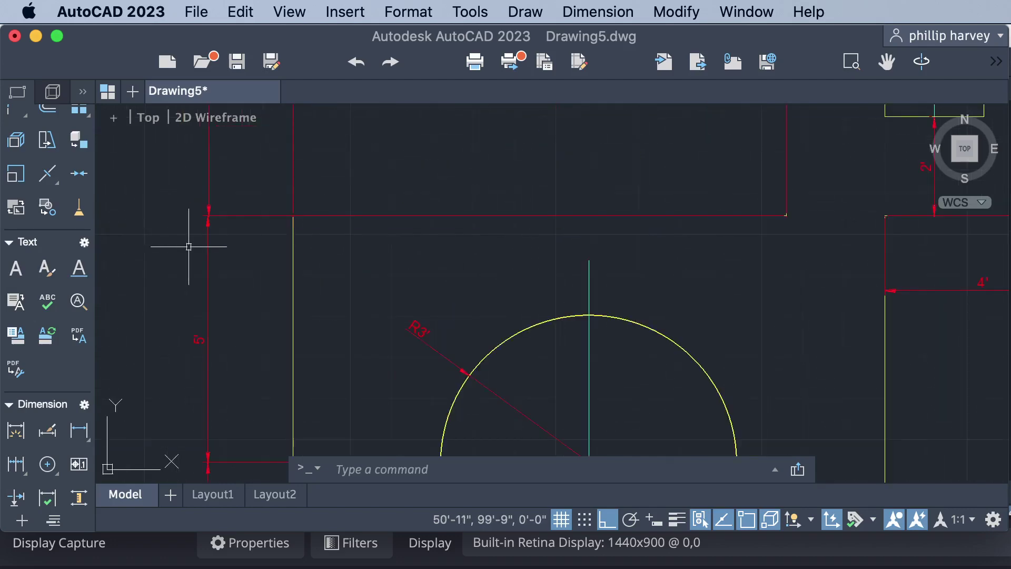
pyautogui.scroll(-5, 189, 245)
pyautogui.scroll(-2, 200, 273)
pyautogui.scroll(3, 208, 316)
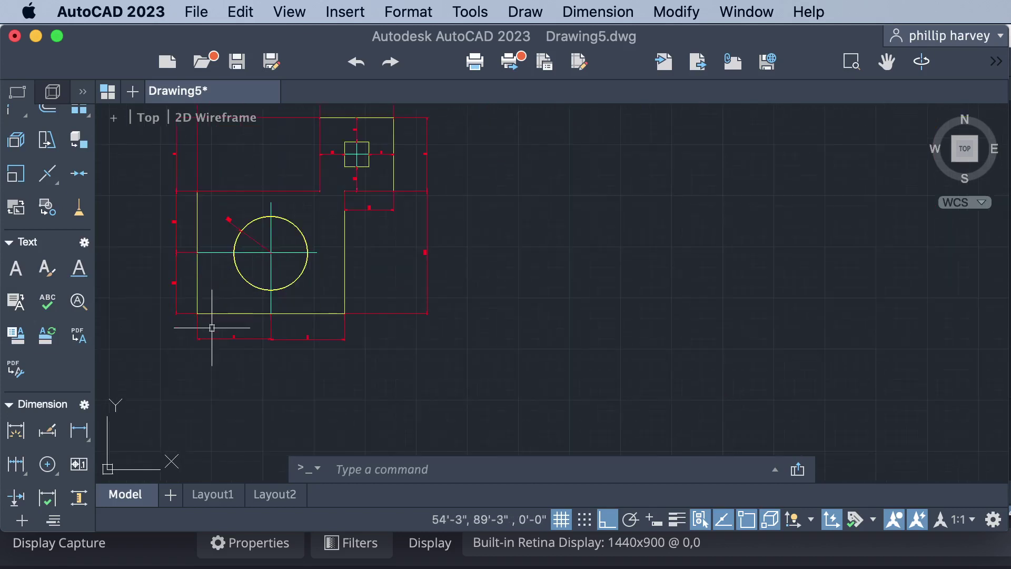
pyautogui.scroll(-2, 212, 328)
pyautogui.scroll(2, 137, 298)
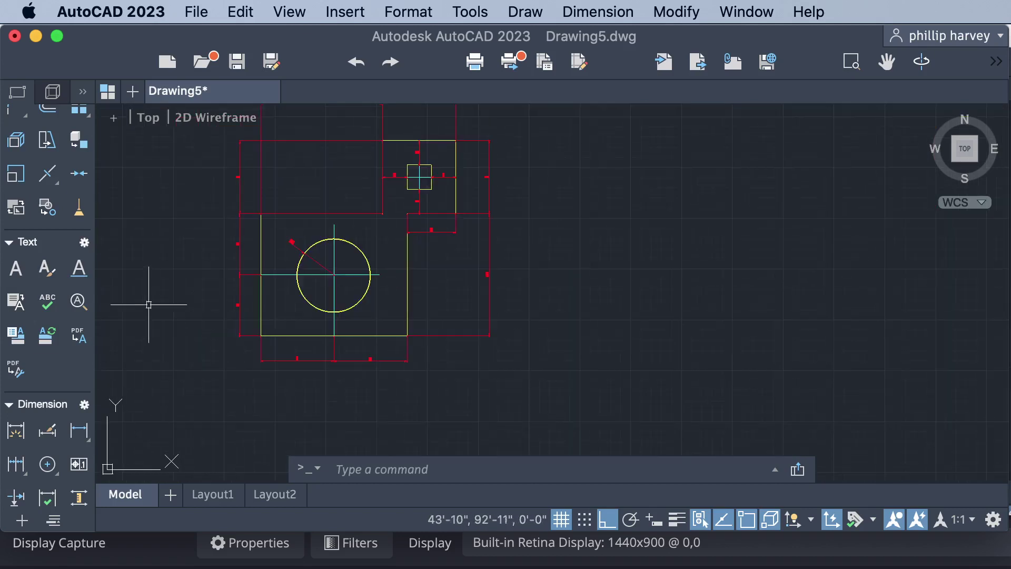
pyautogui.scroll(-2, 168, 263)
pyautogui.scroll(2, 188, 198)
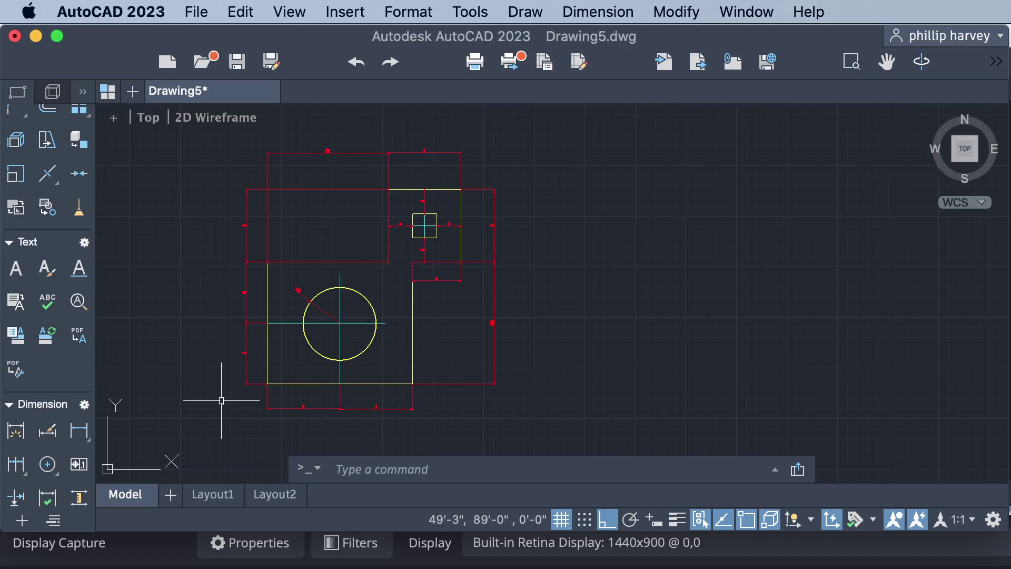
pyautogui.scroll(2, 222, 400)
pyautogui.scroll(5, 221, 401)
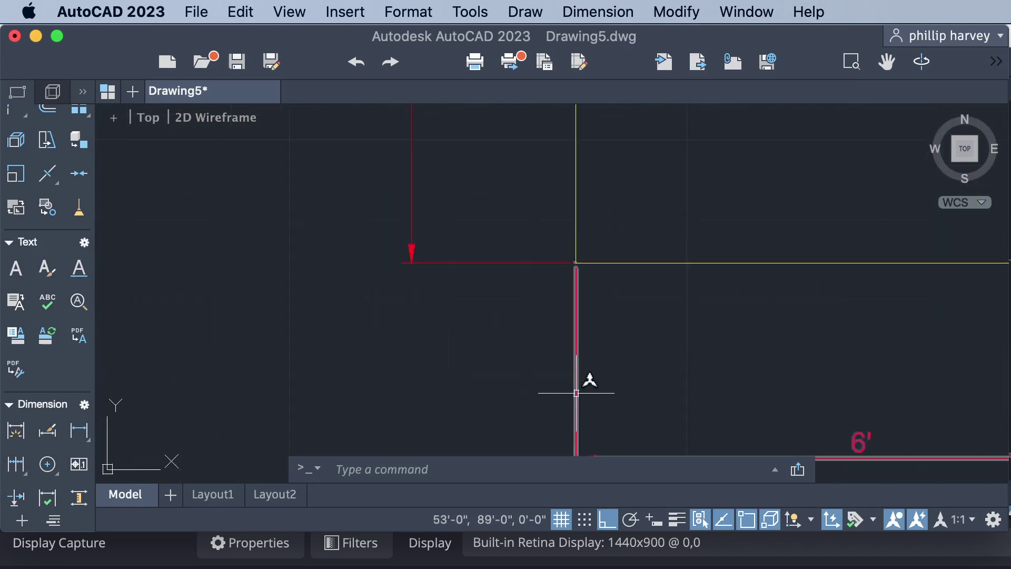
pyautogui.scroll(-3, 576, 393)
pyautogui.scroll(-3, 595, 384)
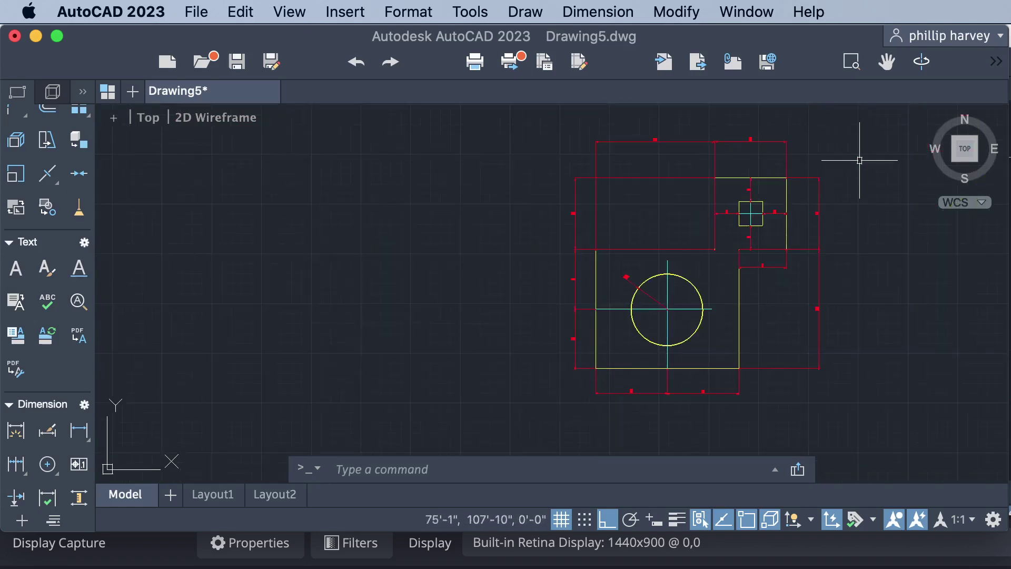
pyautogui.scroll(3, 859, 160)
pyautogui.scroll(-3, 860, 160)
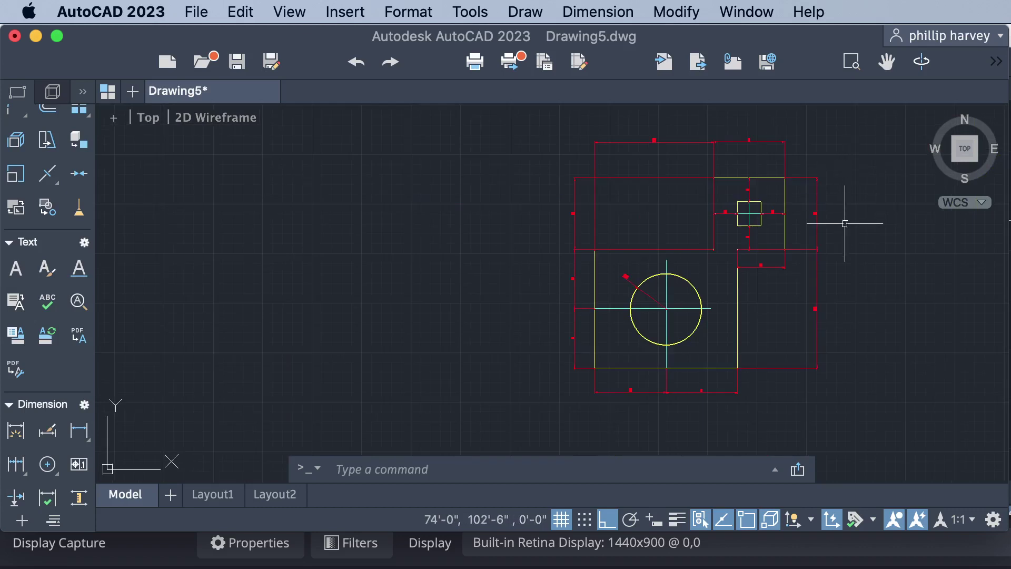
pyautogui.scroll(3, 845, 223)
pyautogui.scroll(-3, 844, 224)
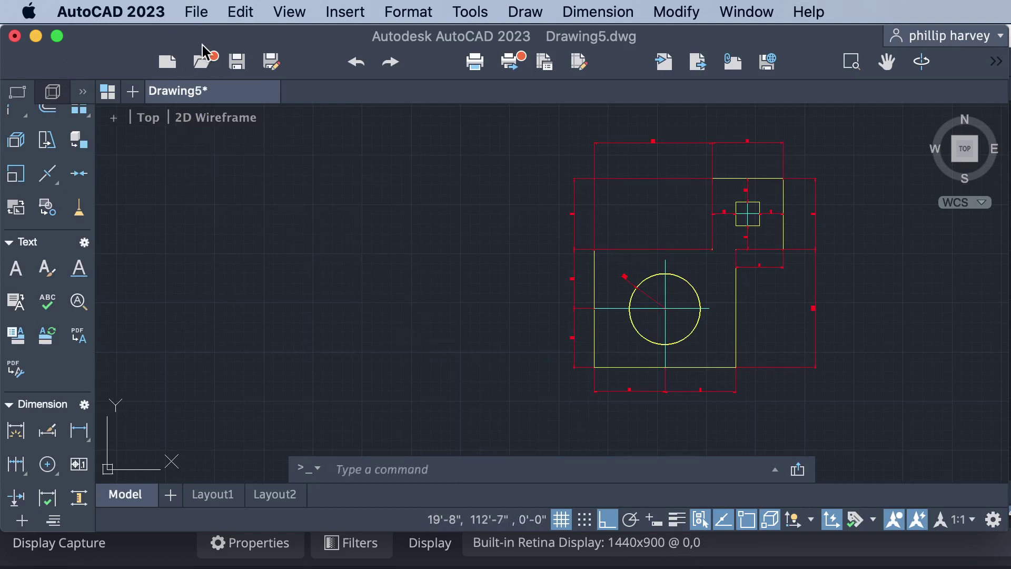
# Step: Save the drawing as a DWG in Documents, entering the file name 'Farrington'
pyautogui.click(202, 14)
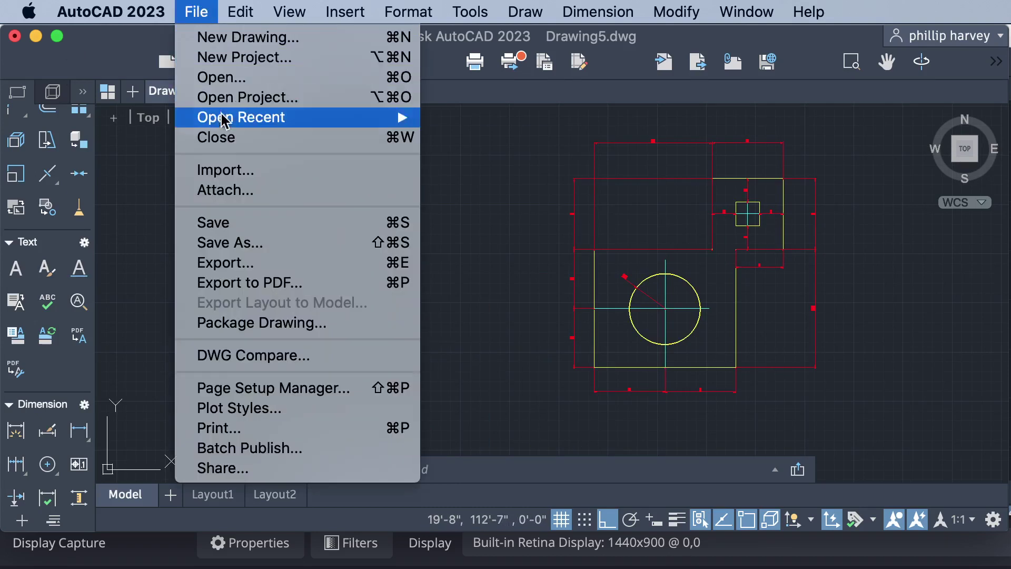
pyautogui.click(232, 228)
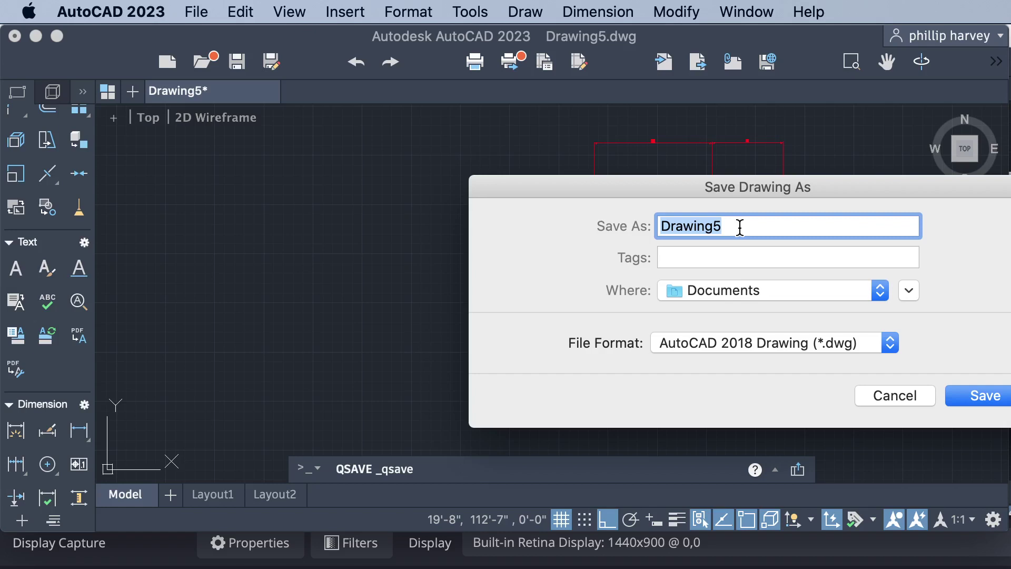
pyautogui.write('f')
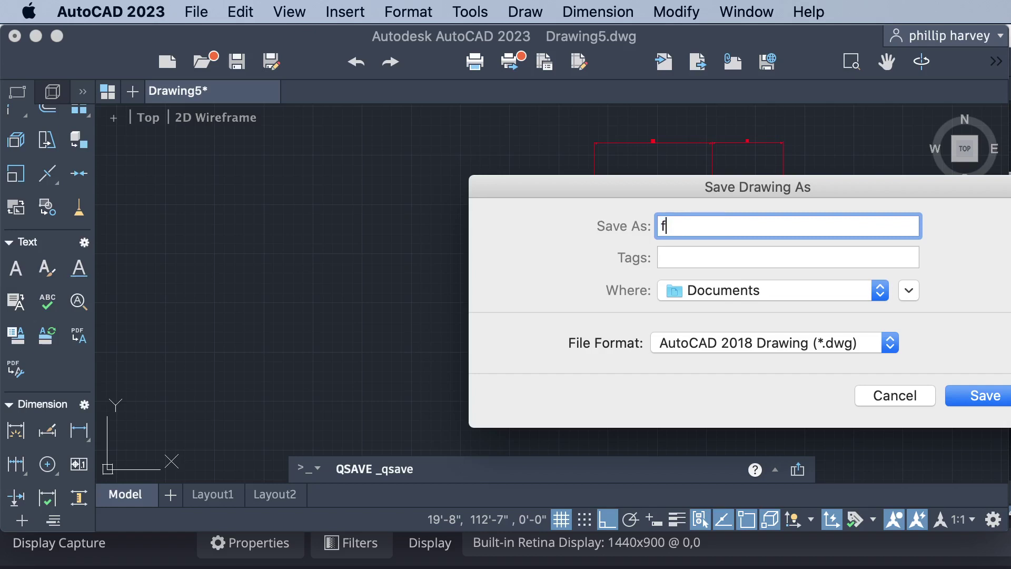
pyautogui.write('arr')
pyautogui.press('BackSpace')
pyautogui.press('BackSpace')
pyautogui.press('BackSpace')
pyautogui.press('BackSpace')
pyautogui.write('Far')
pyautogui.write('ring')
pyautogui.write('t')
pyautogui.write('on')
pyautogui.press('BackSpace')
pyautogui.press('BackSpace')
pyautogui.press('BackSpace')
pyautogui.press('BackSpace')
pyautogui.press('BackSpace')
pyautogui.press('BackSpace')
pyautogui.press('BackSpace')
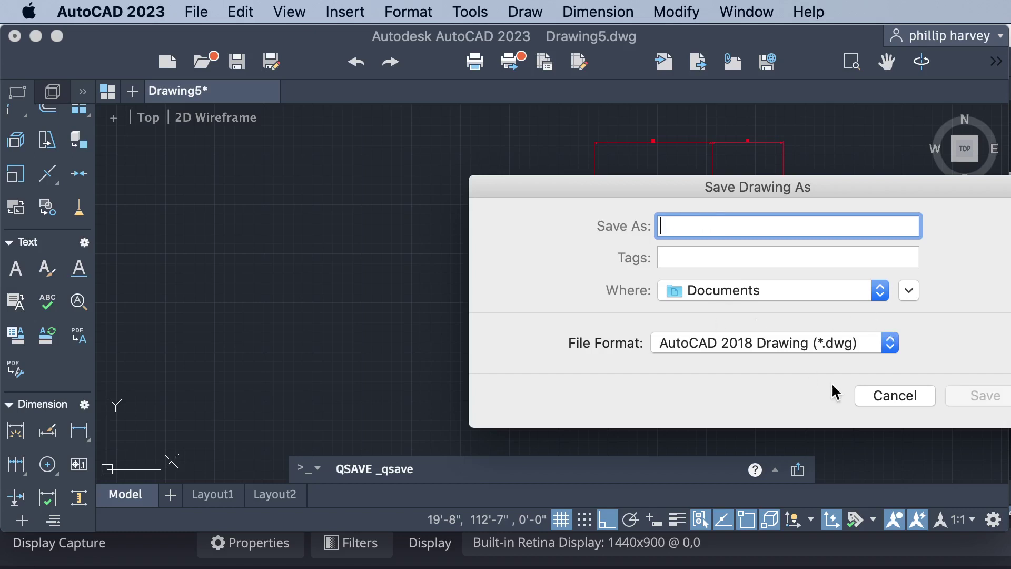